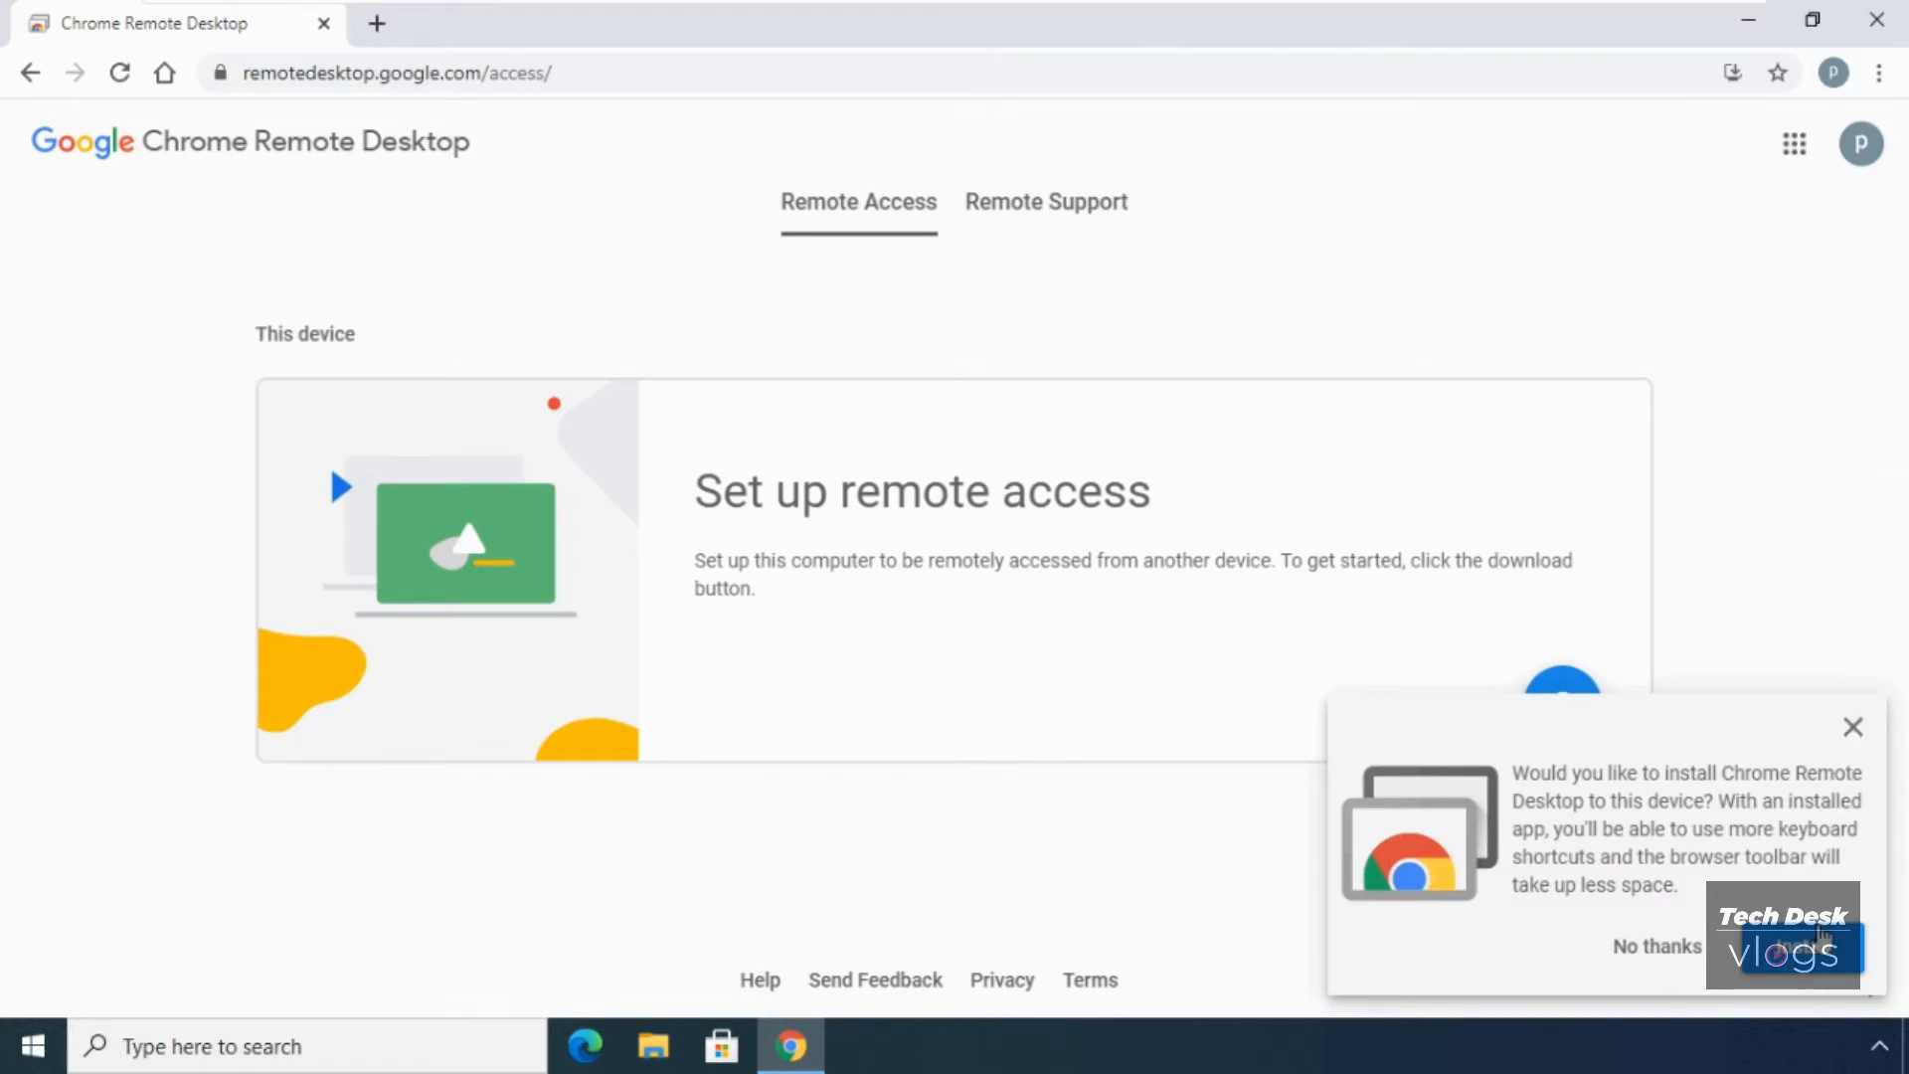
- Skip the web app offer, start the download, and add the Chrome Remote Desktop extension from the Web Store
left_click(1854, 733)
left_click(1556, 736)
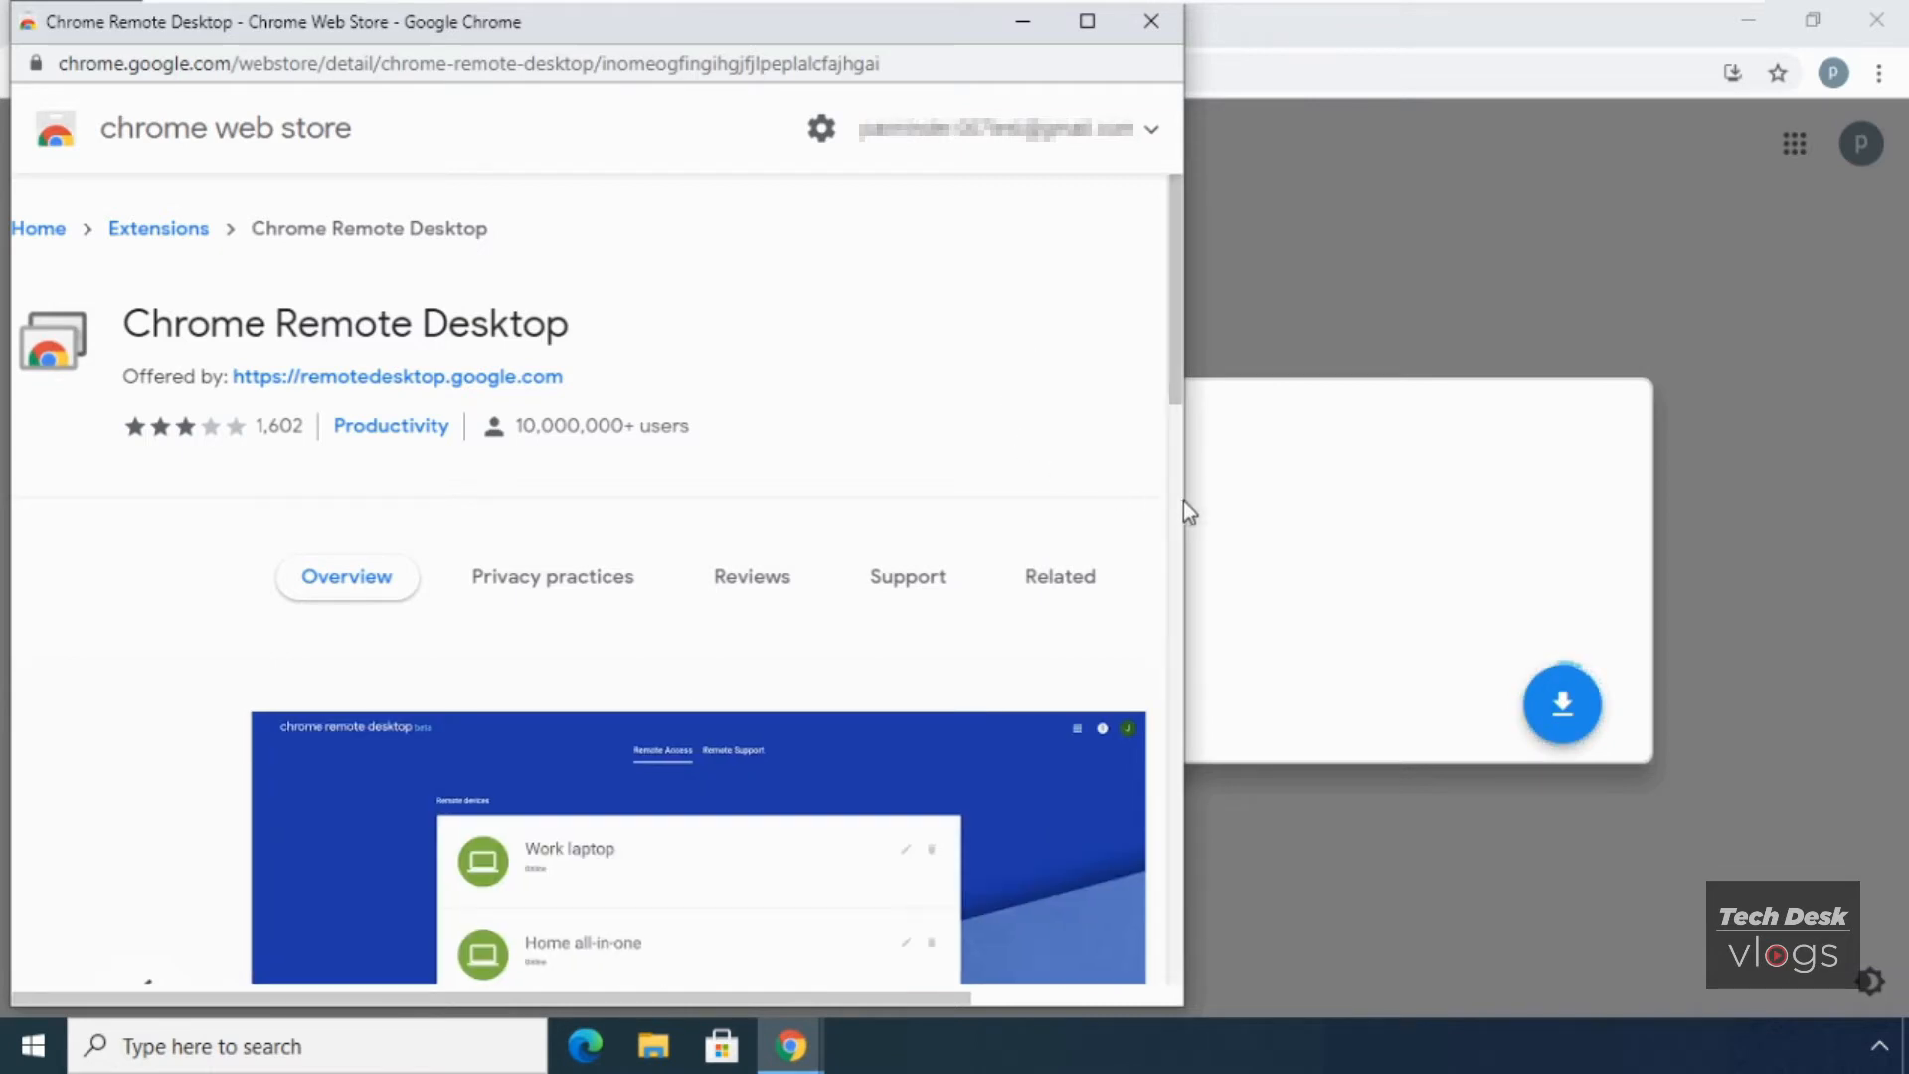
left_click_drag(1183, 505, 1563, 513)
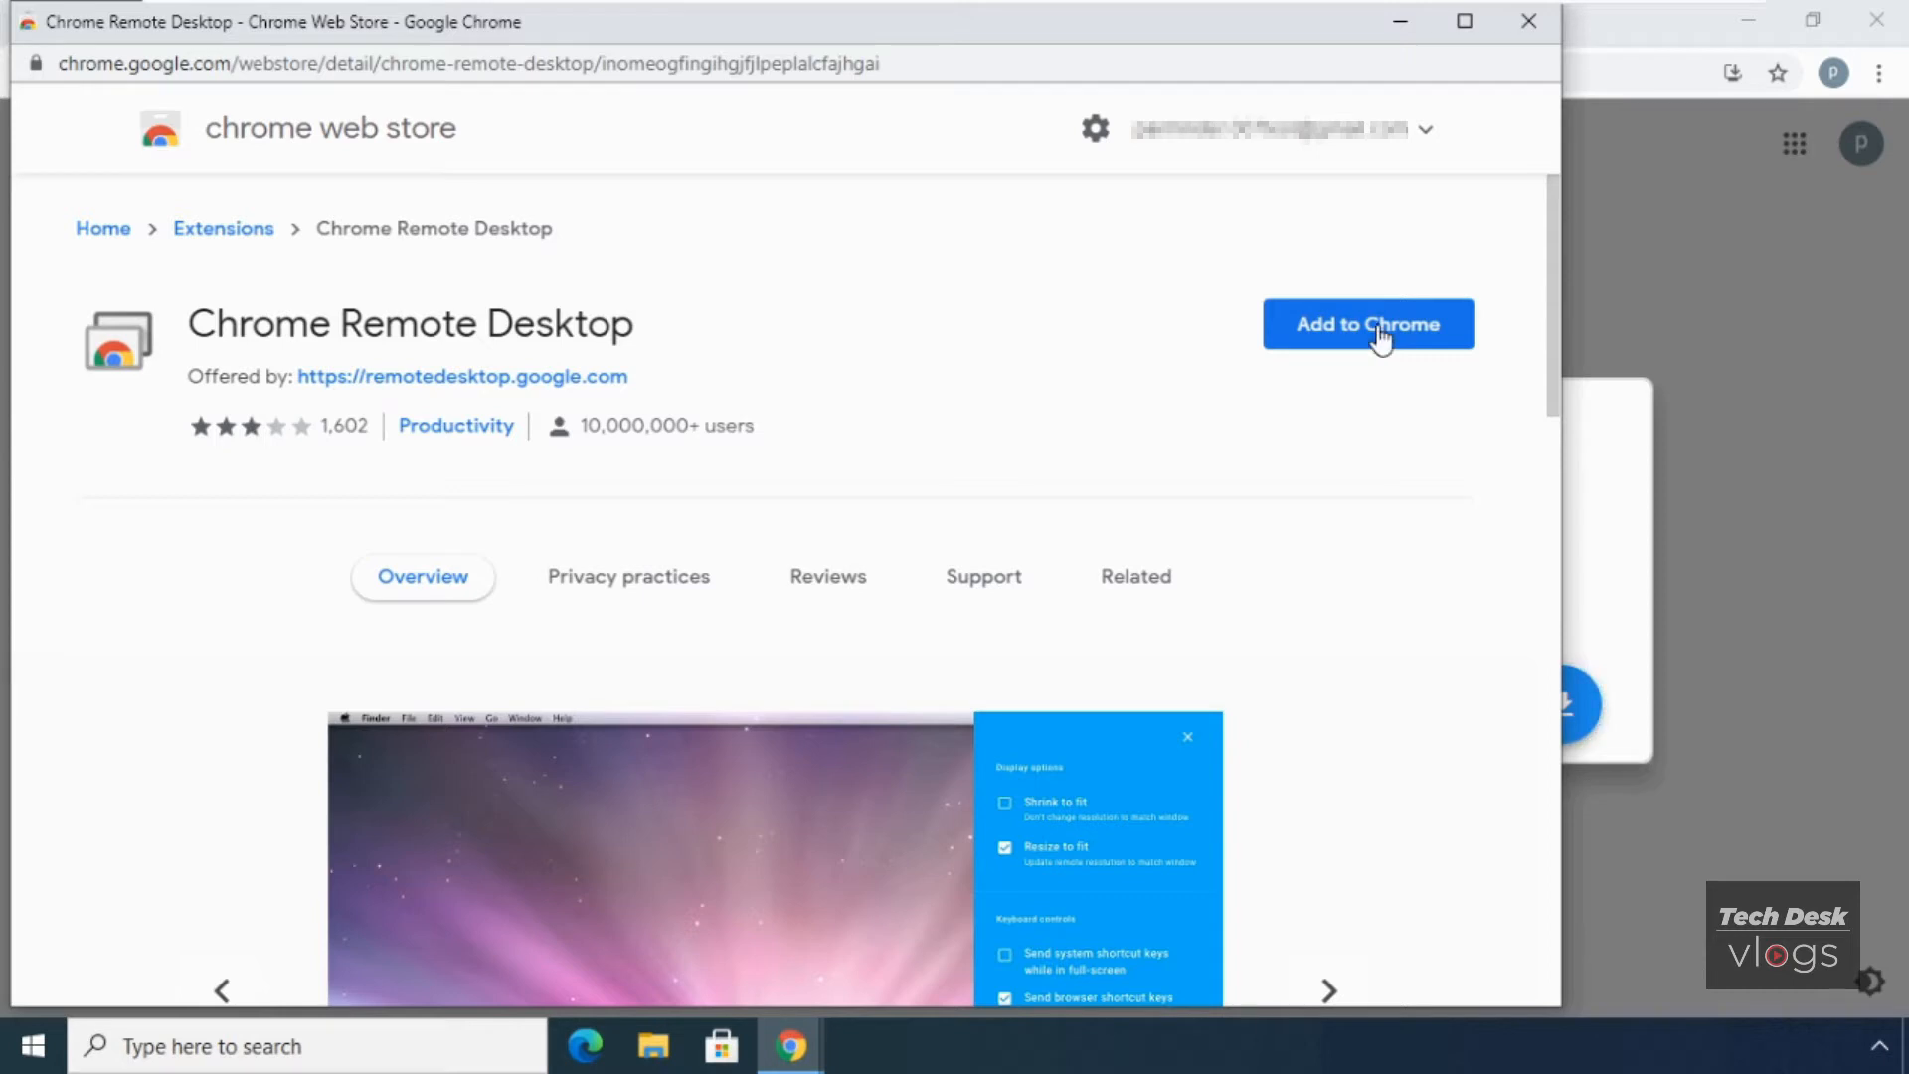
left_click(1379, 337)
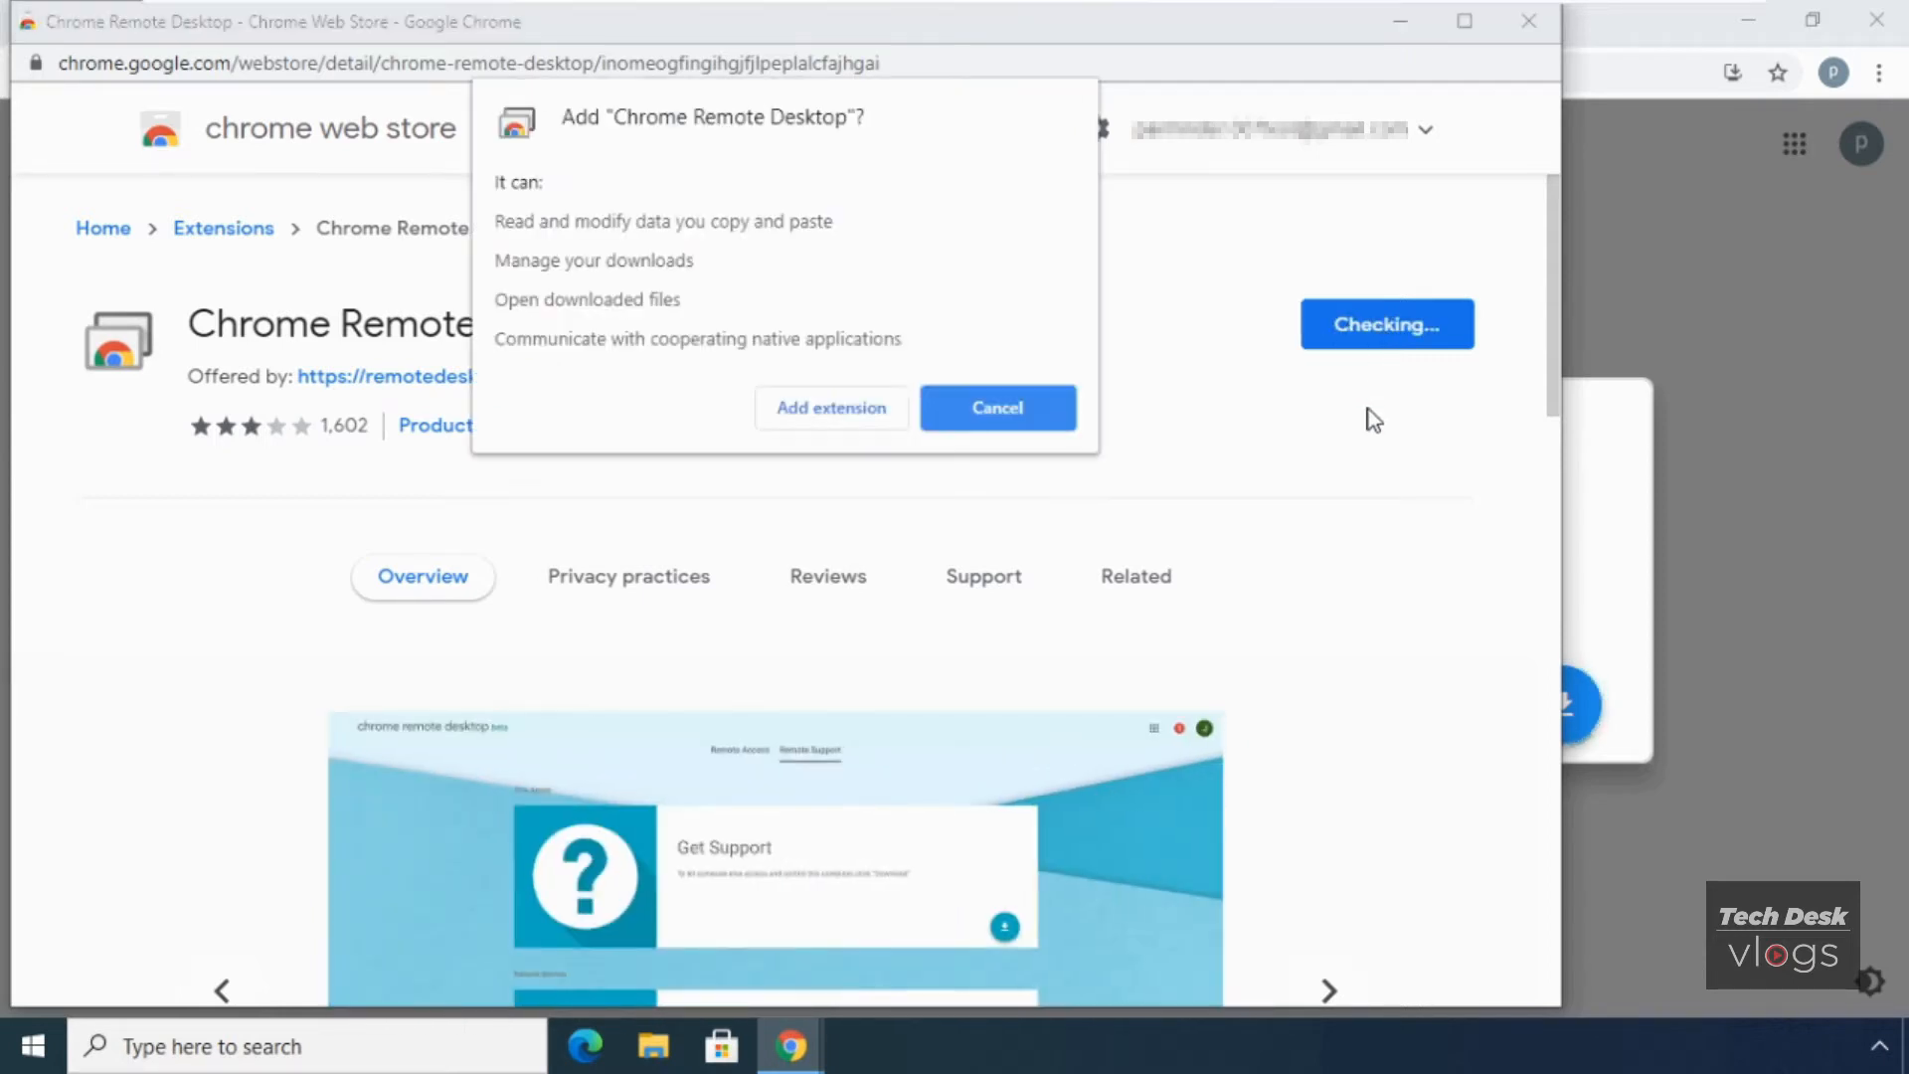
left_click(869, 417)
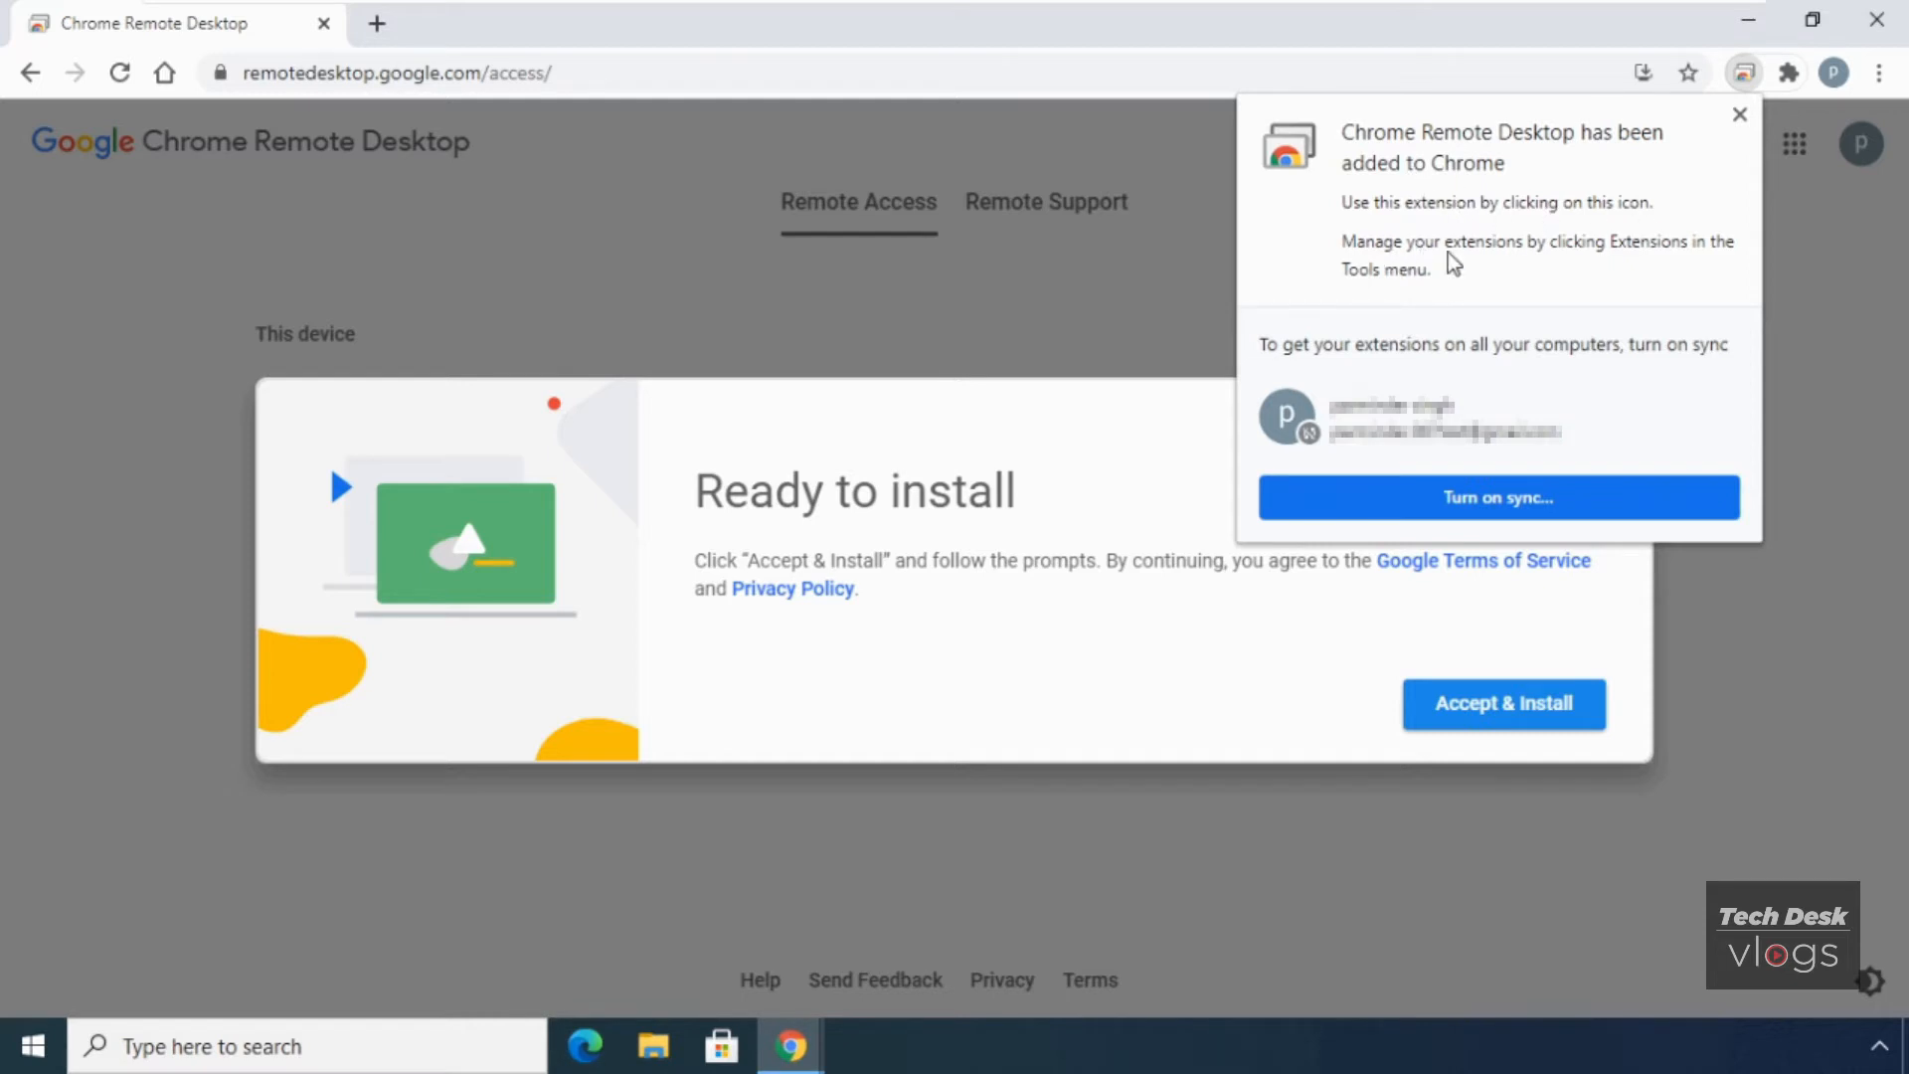
- Accept the terms and run the Chrome Remote Desktop Host installer, approving the UAC prompt
left_click(1740, 115)
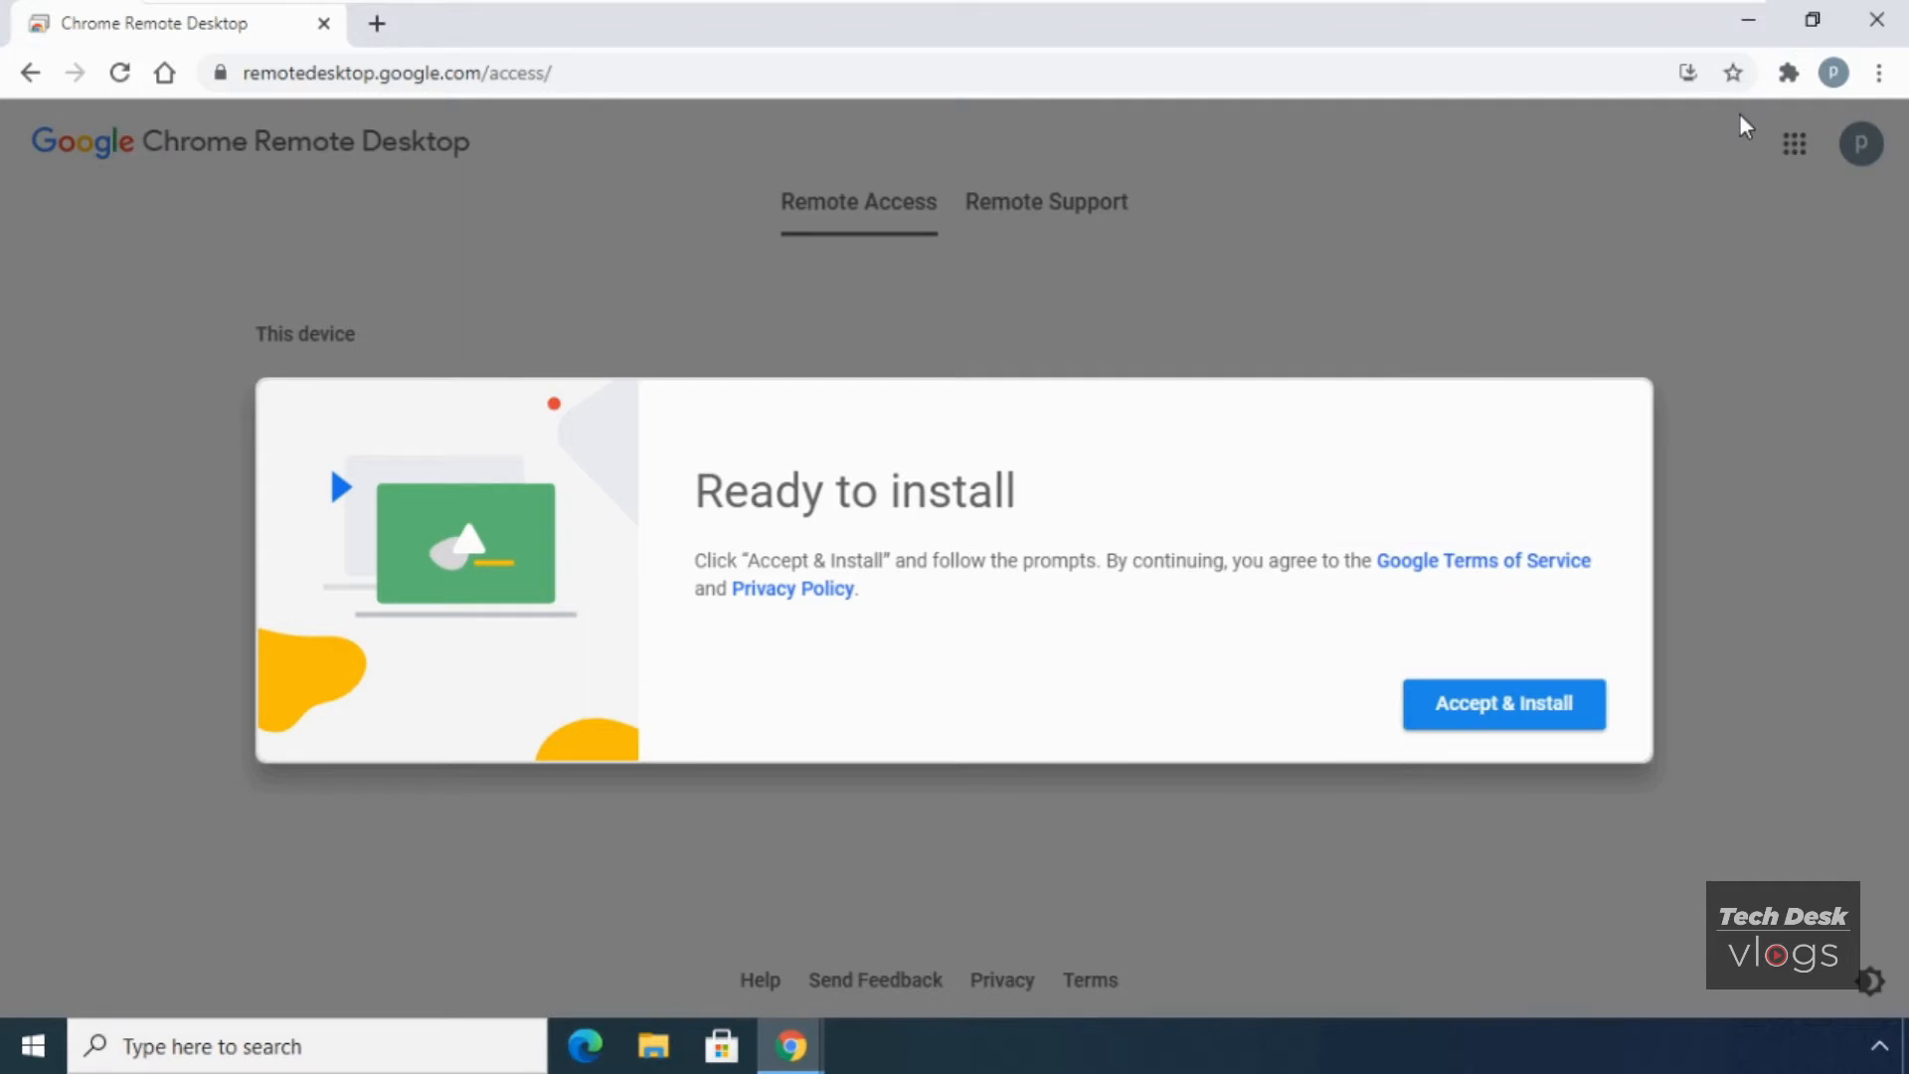
left_click(1518, 718)
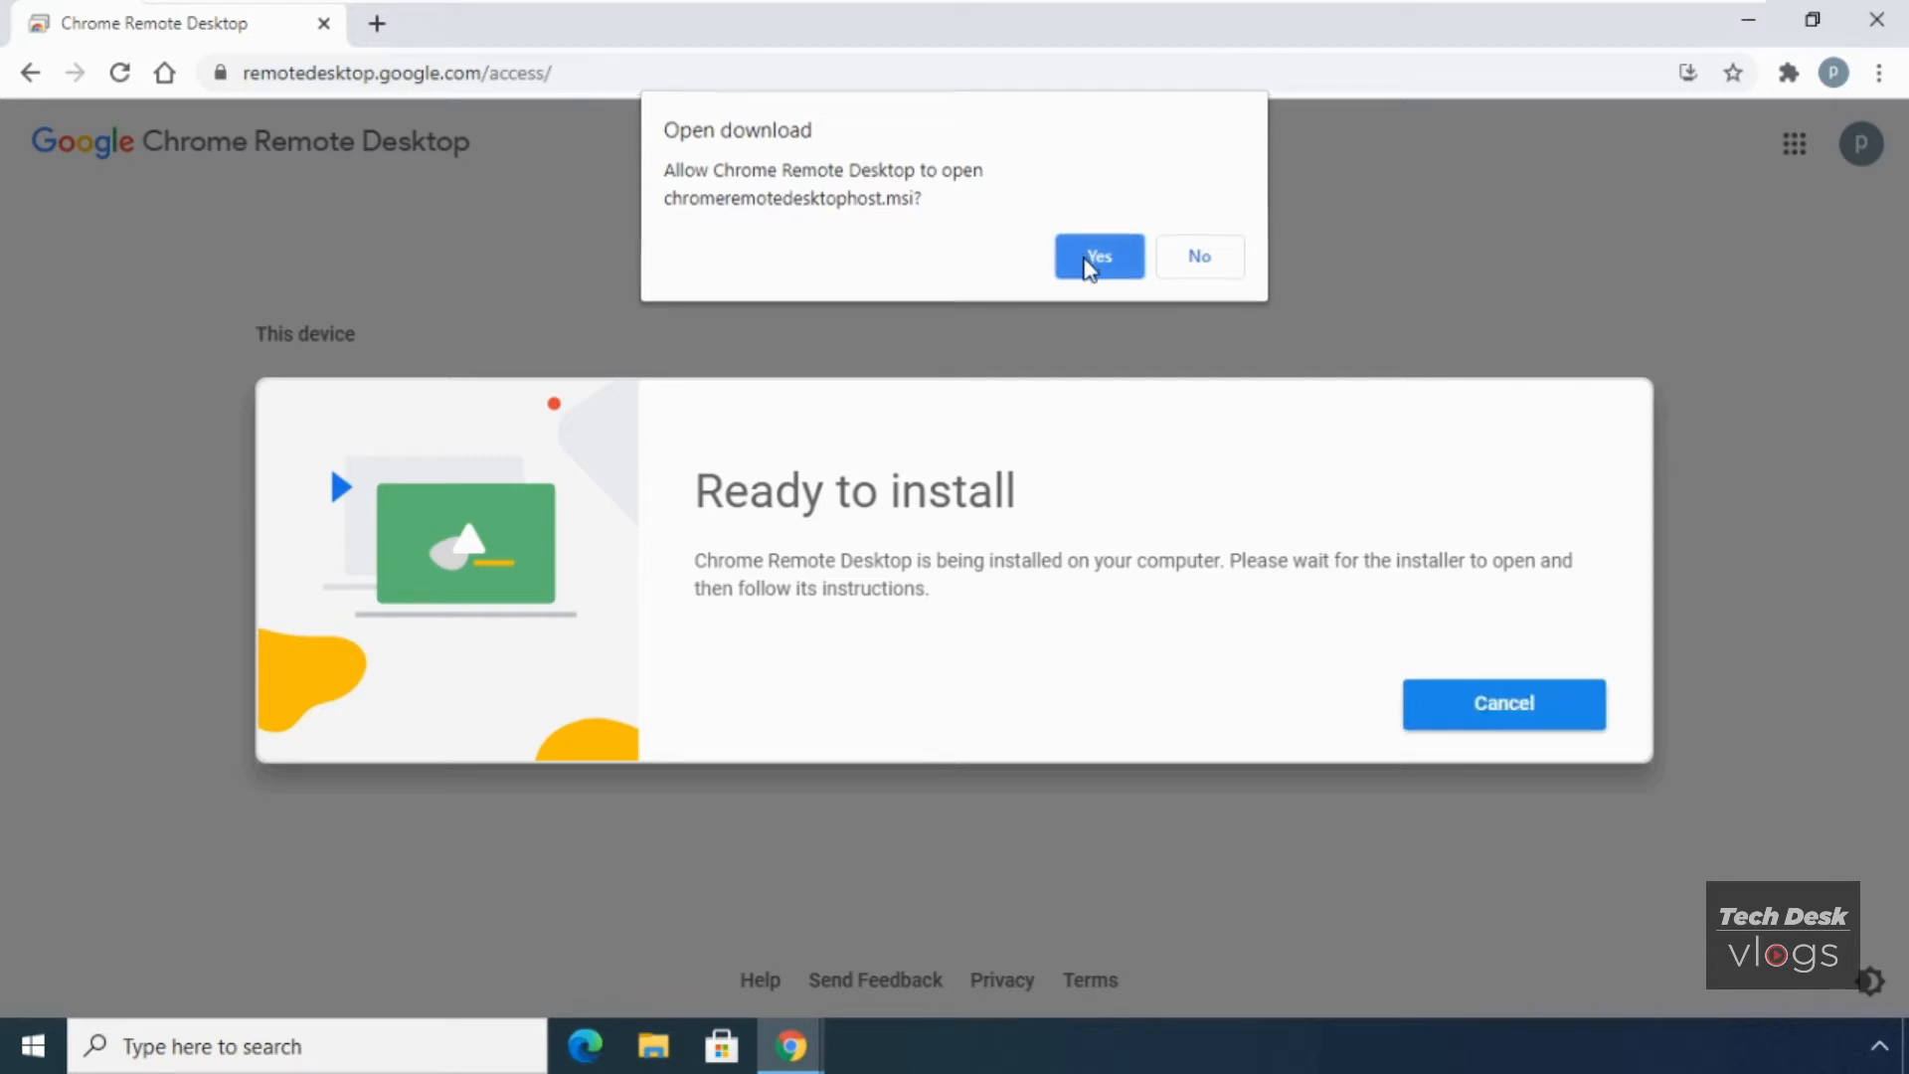
left_click(1086, 260)
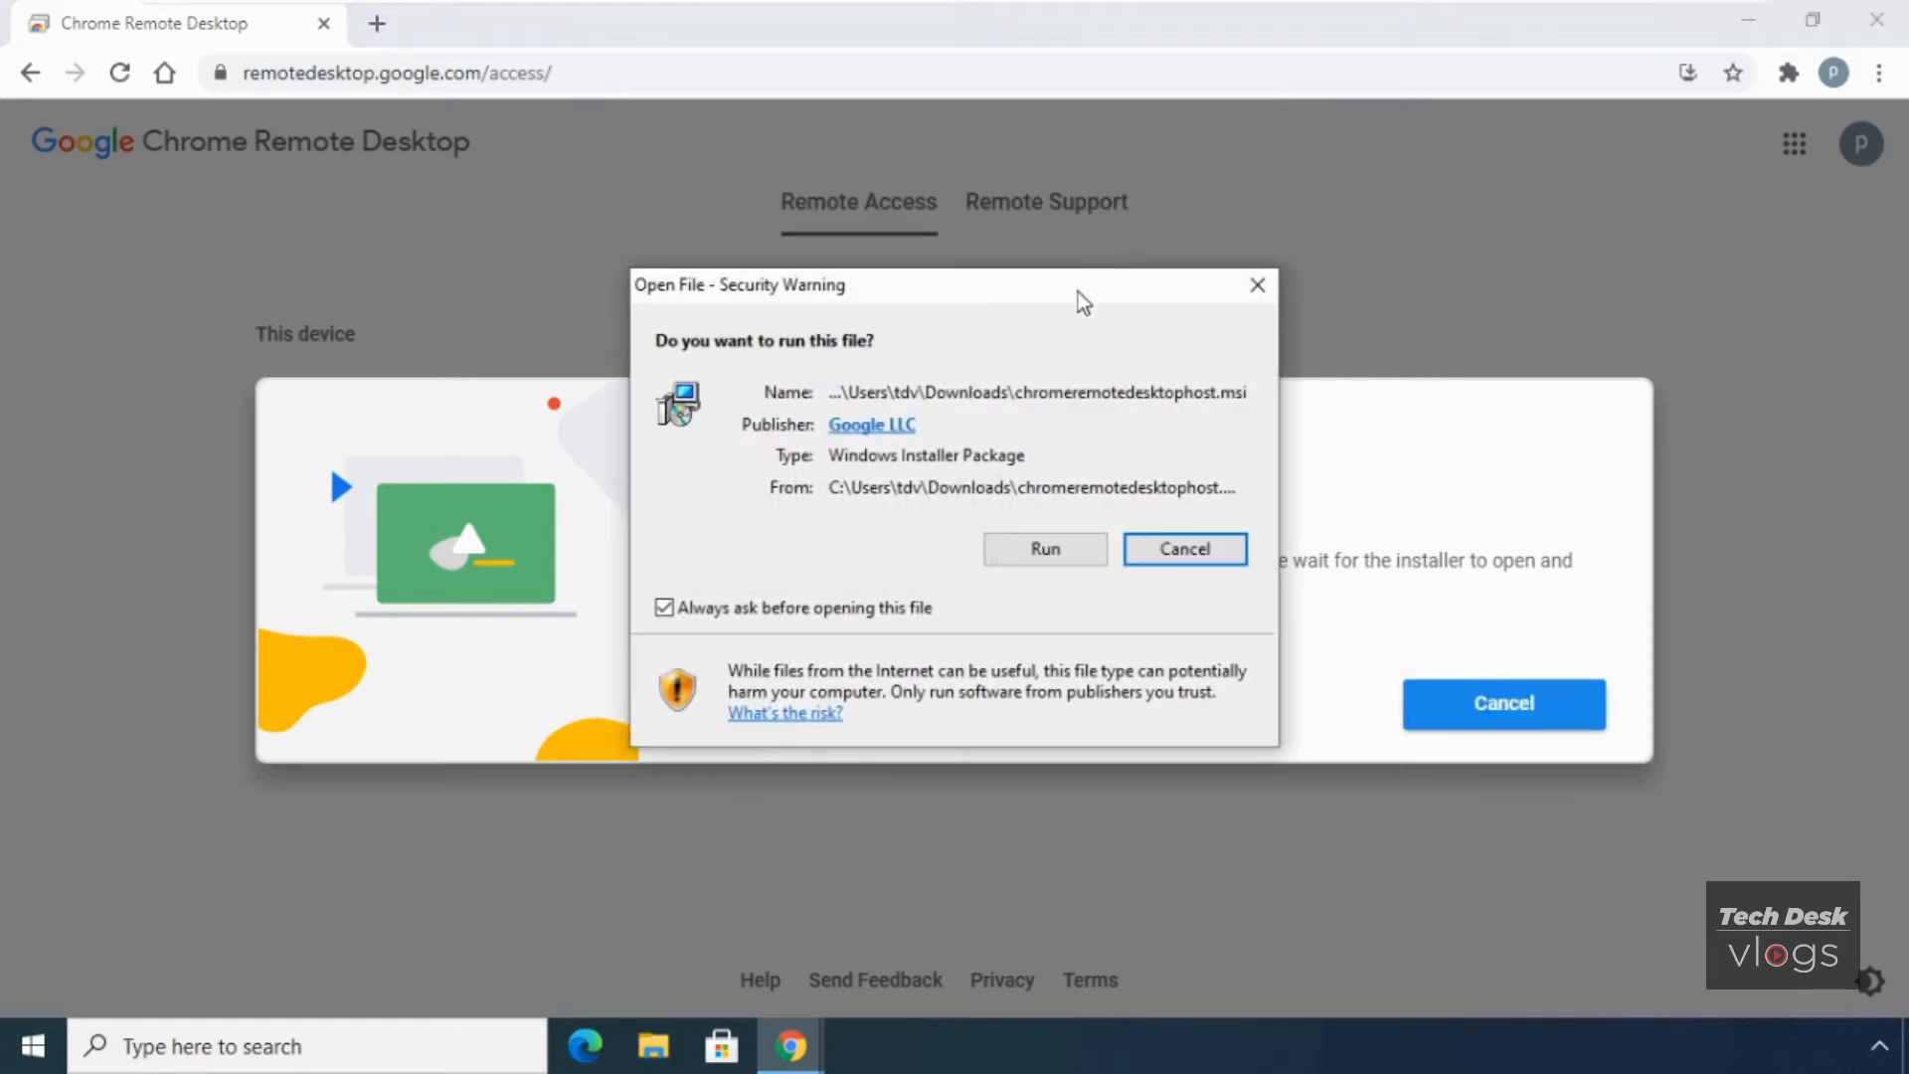
left_click(1074, 553)
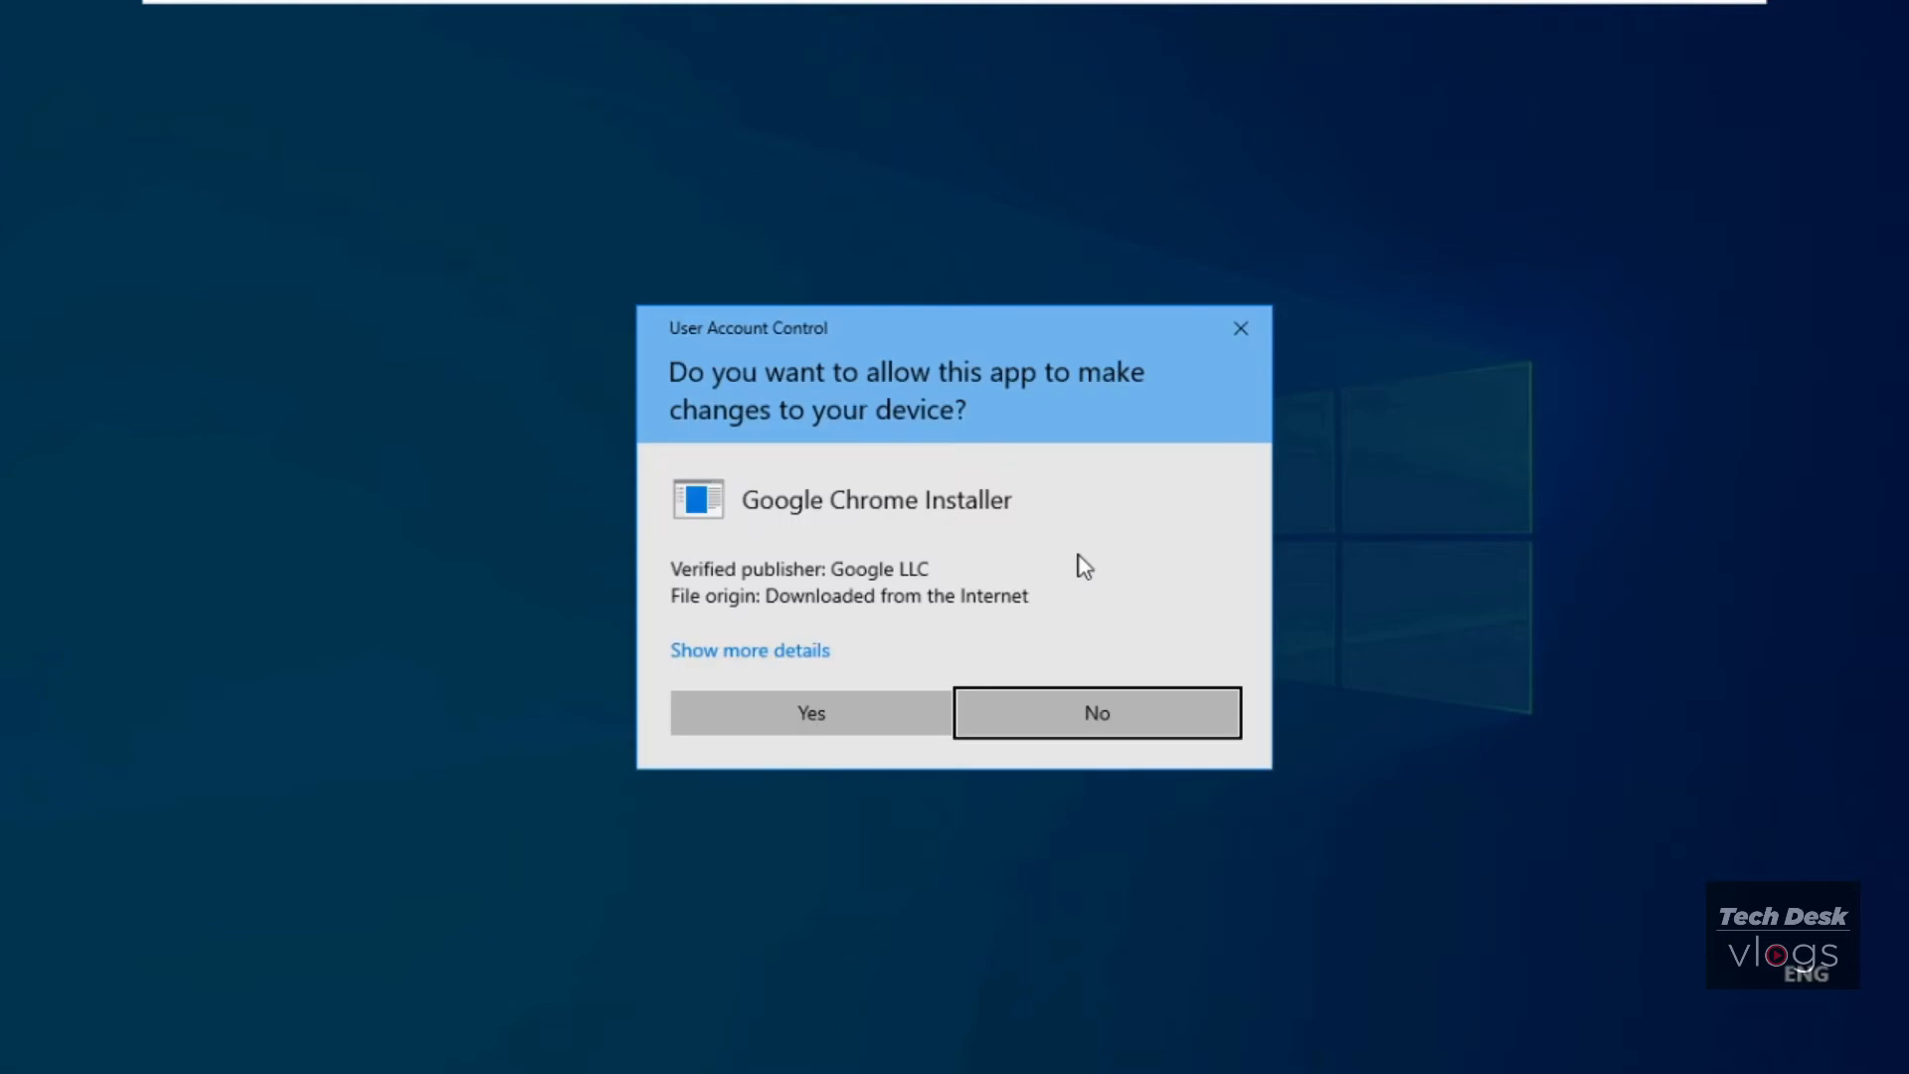
left_click(851, 711)
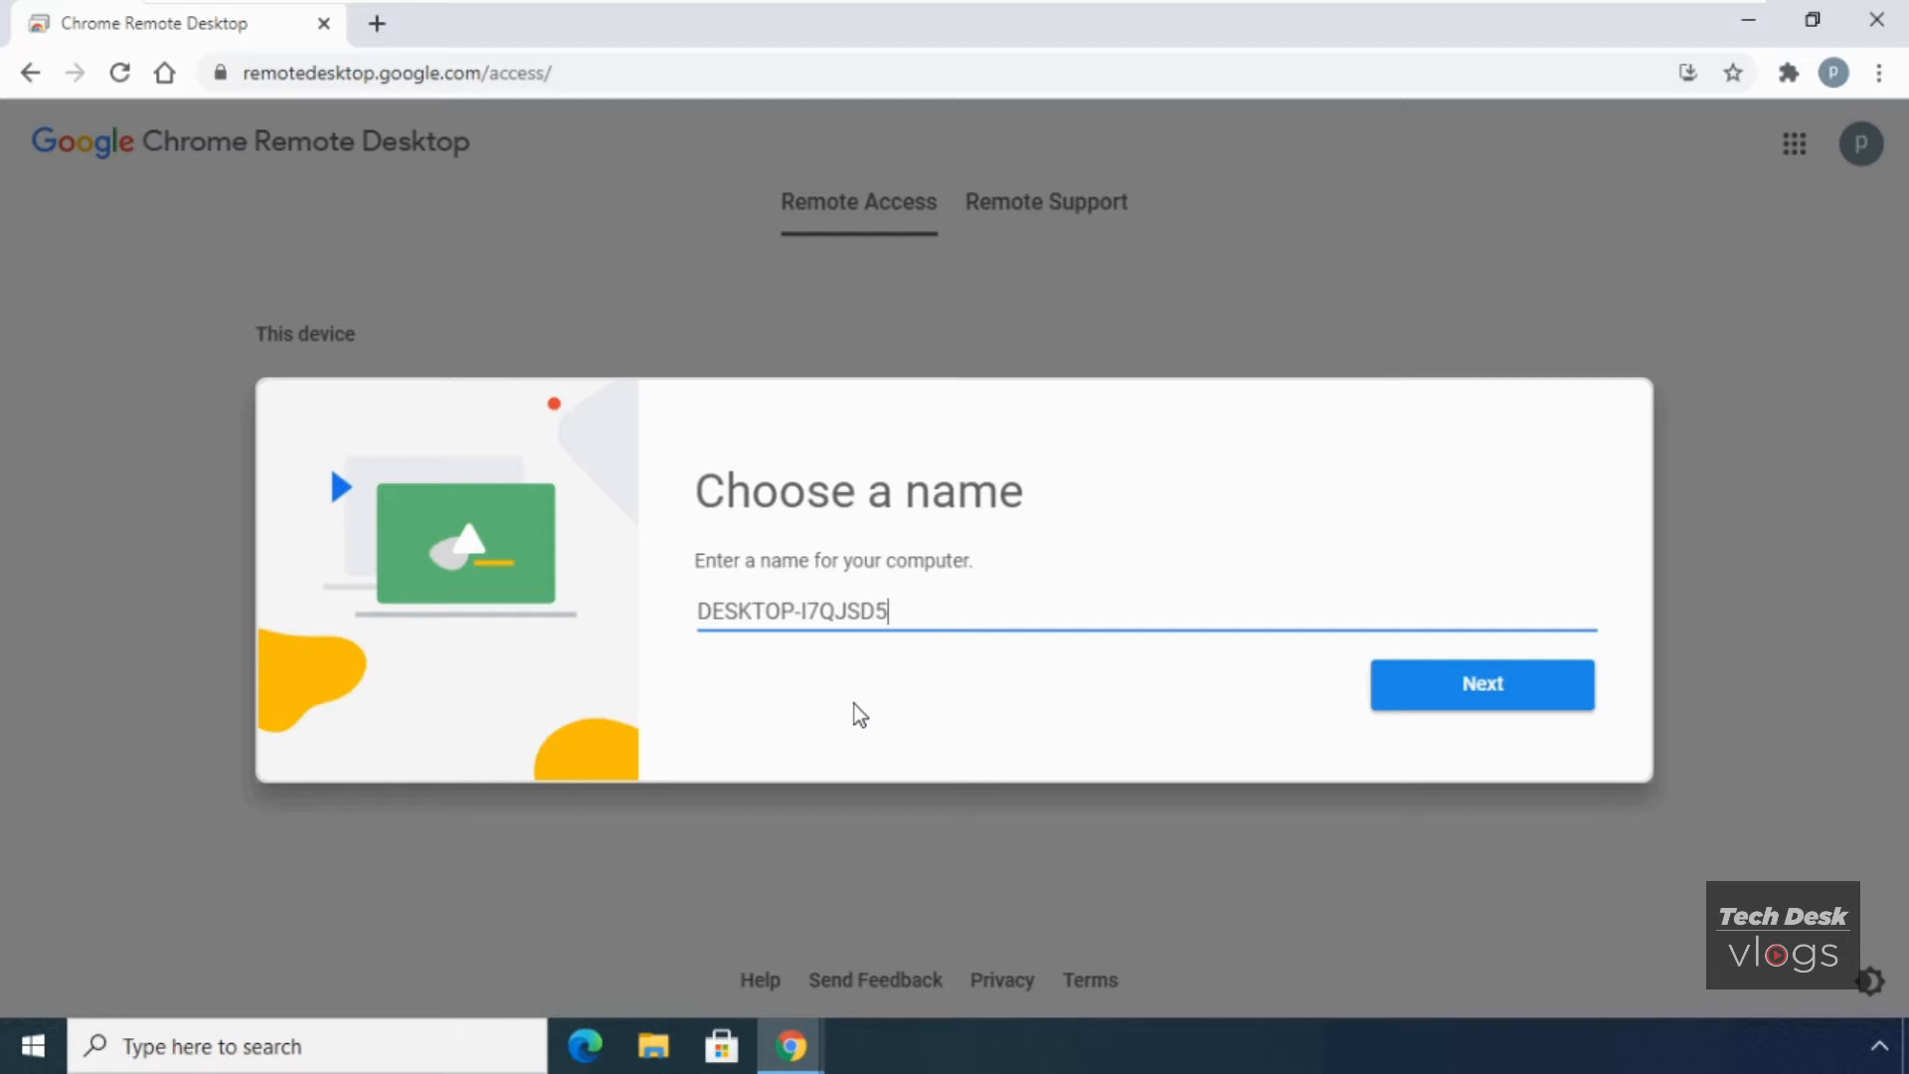
- Replace the default name DESKTOP-I7QJSD5 with TDVLOGSPC1 and continue
left_click_drag(888, 611, 654, 610)
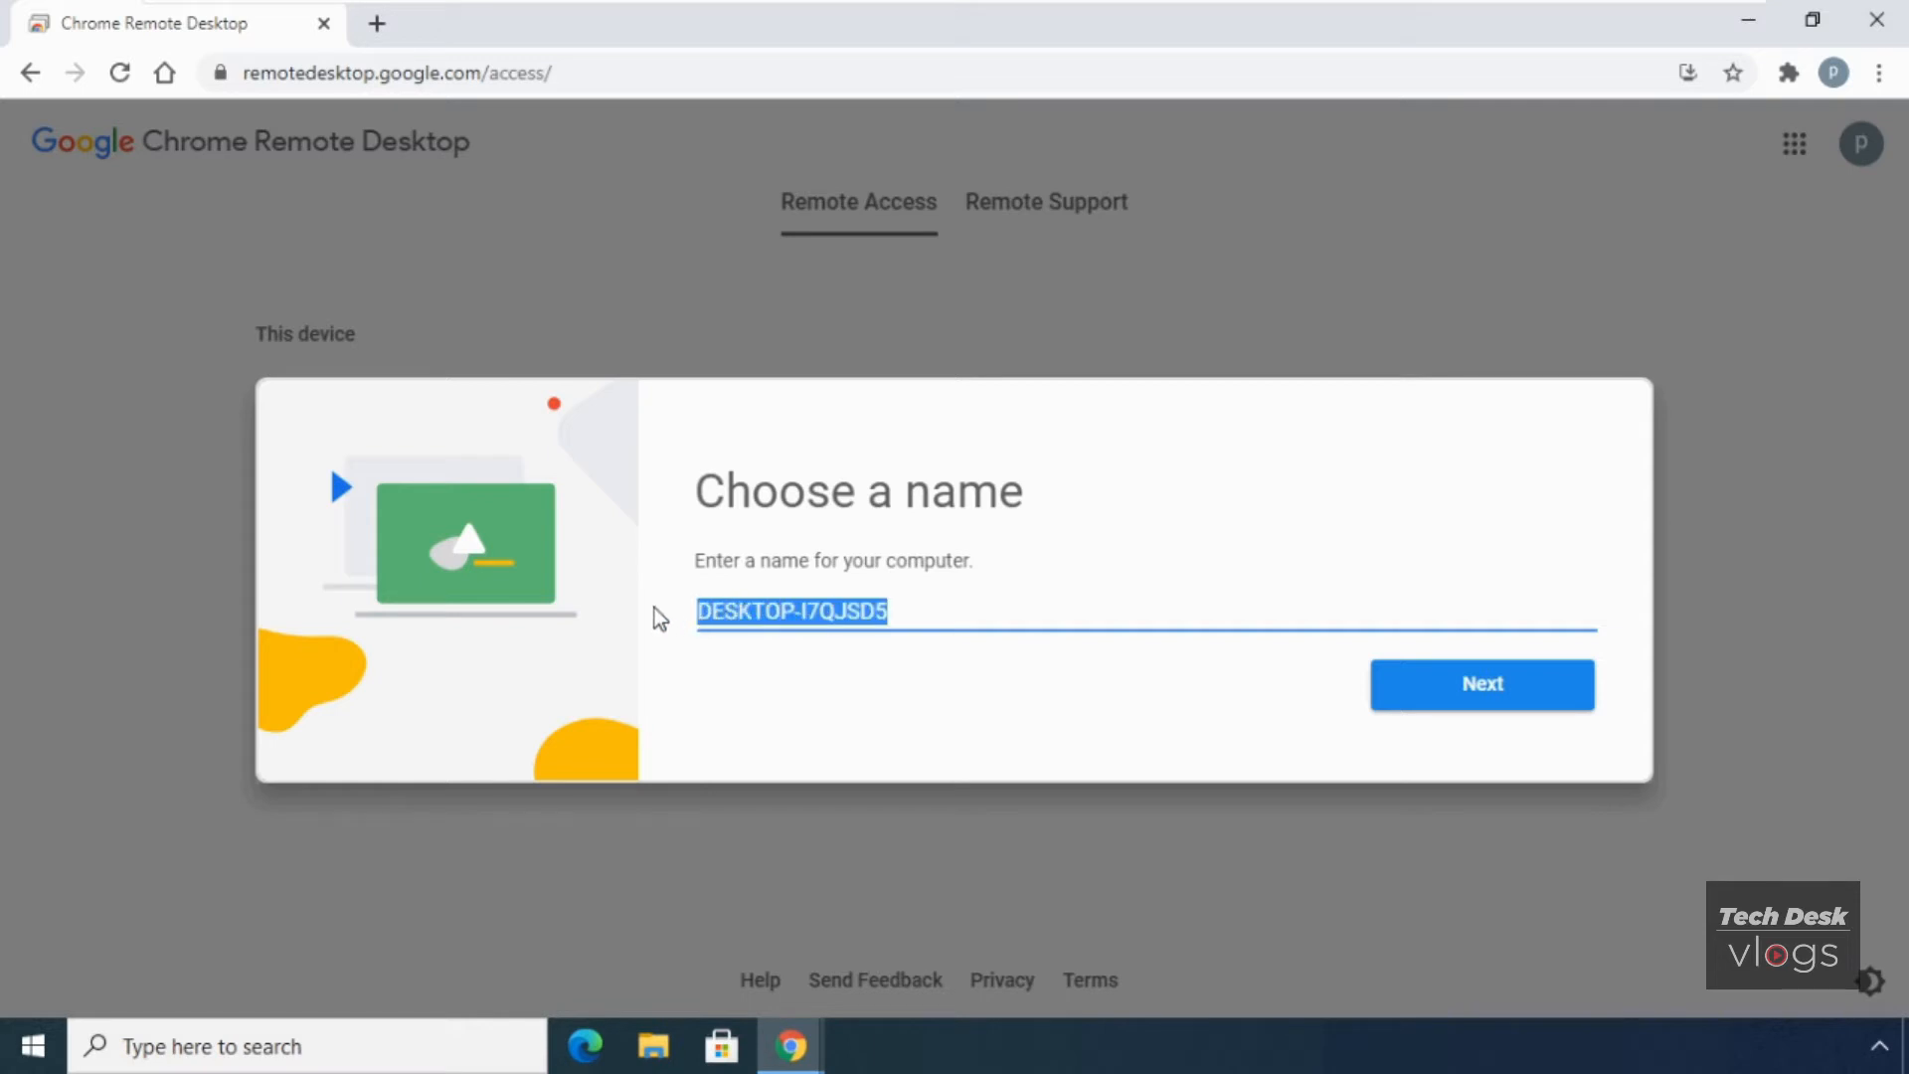
type("TDVLO")
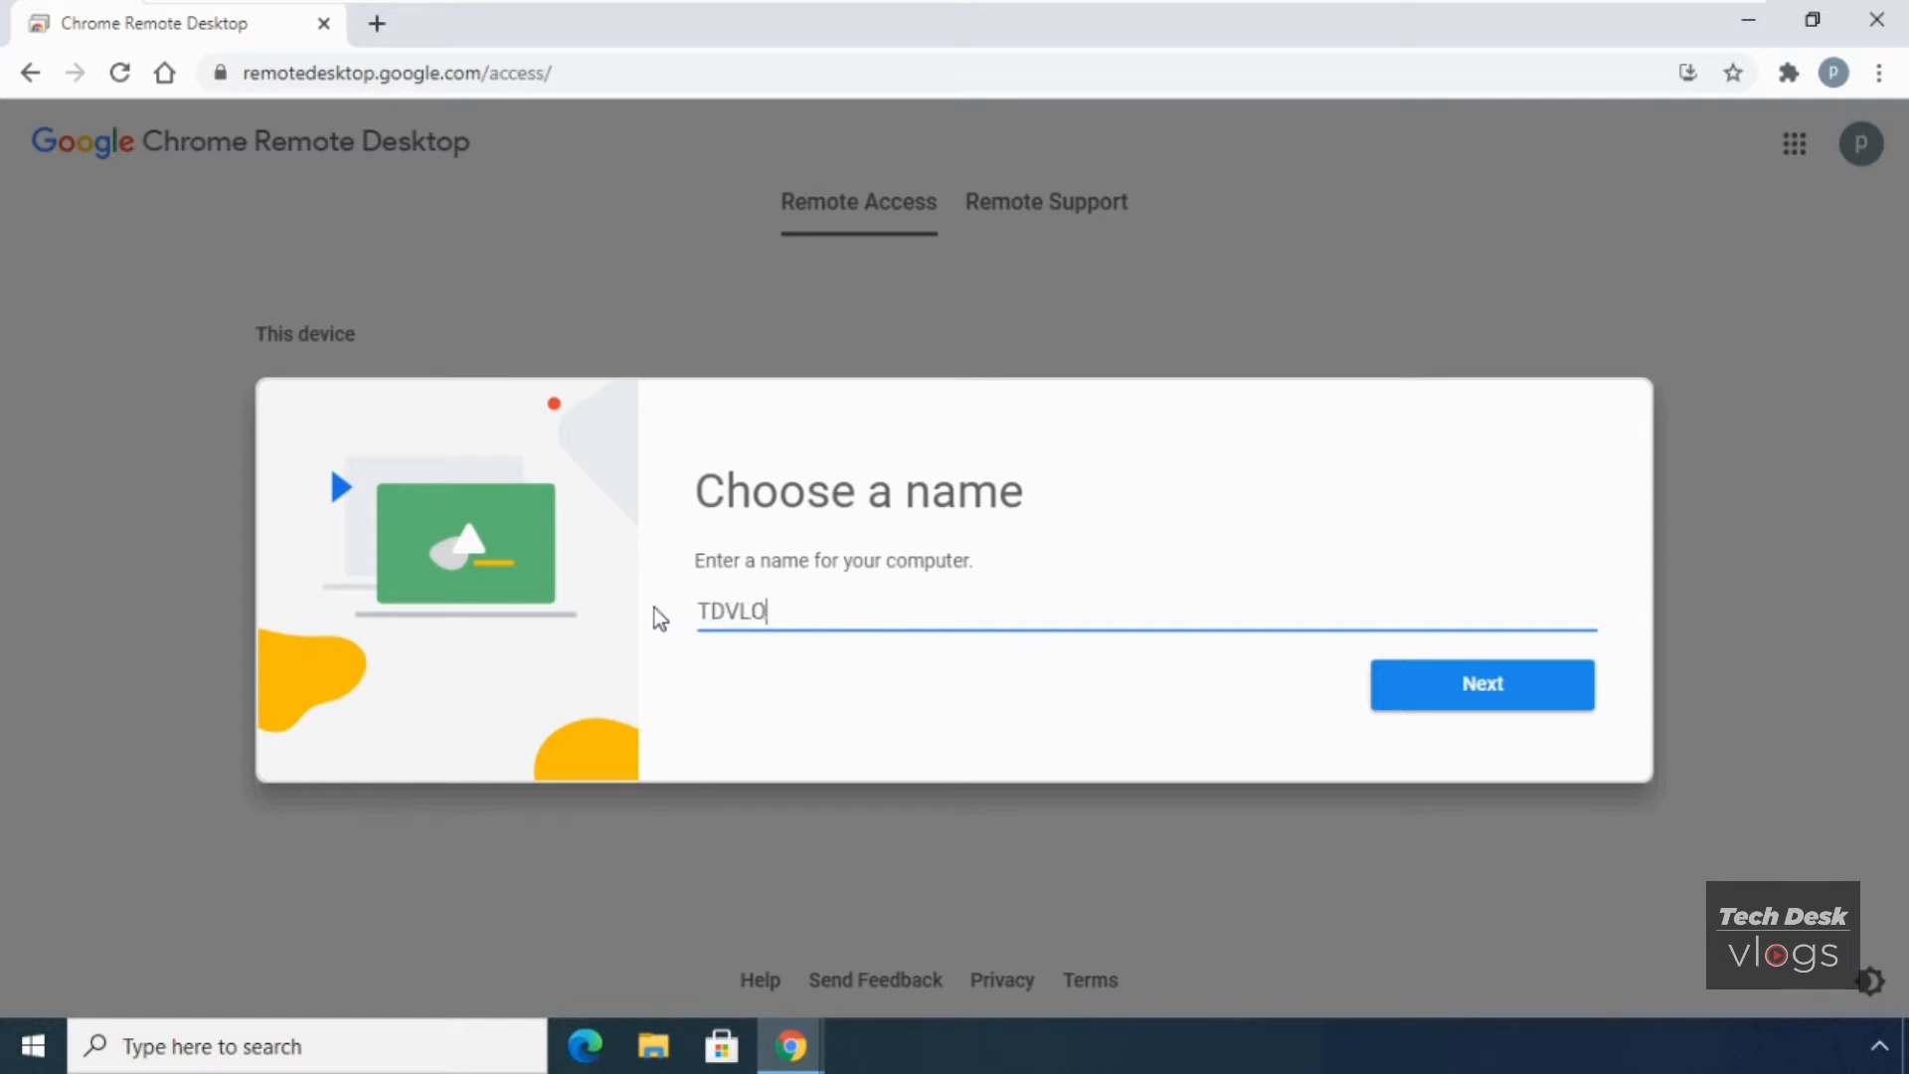
type("GSPC1")
left_click(1397, 704)
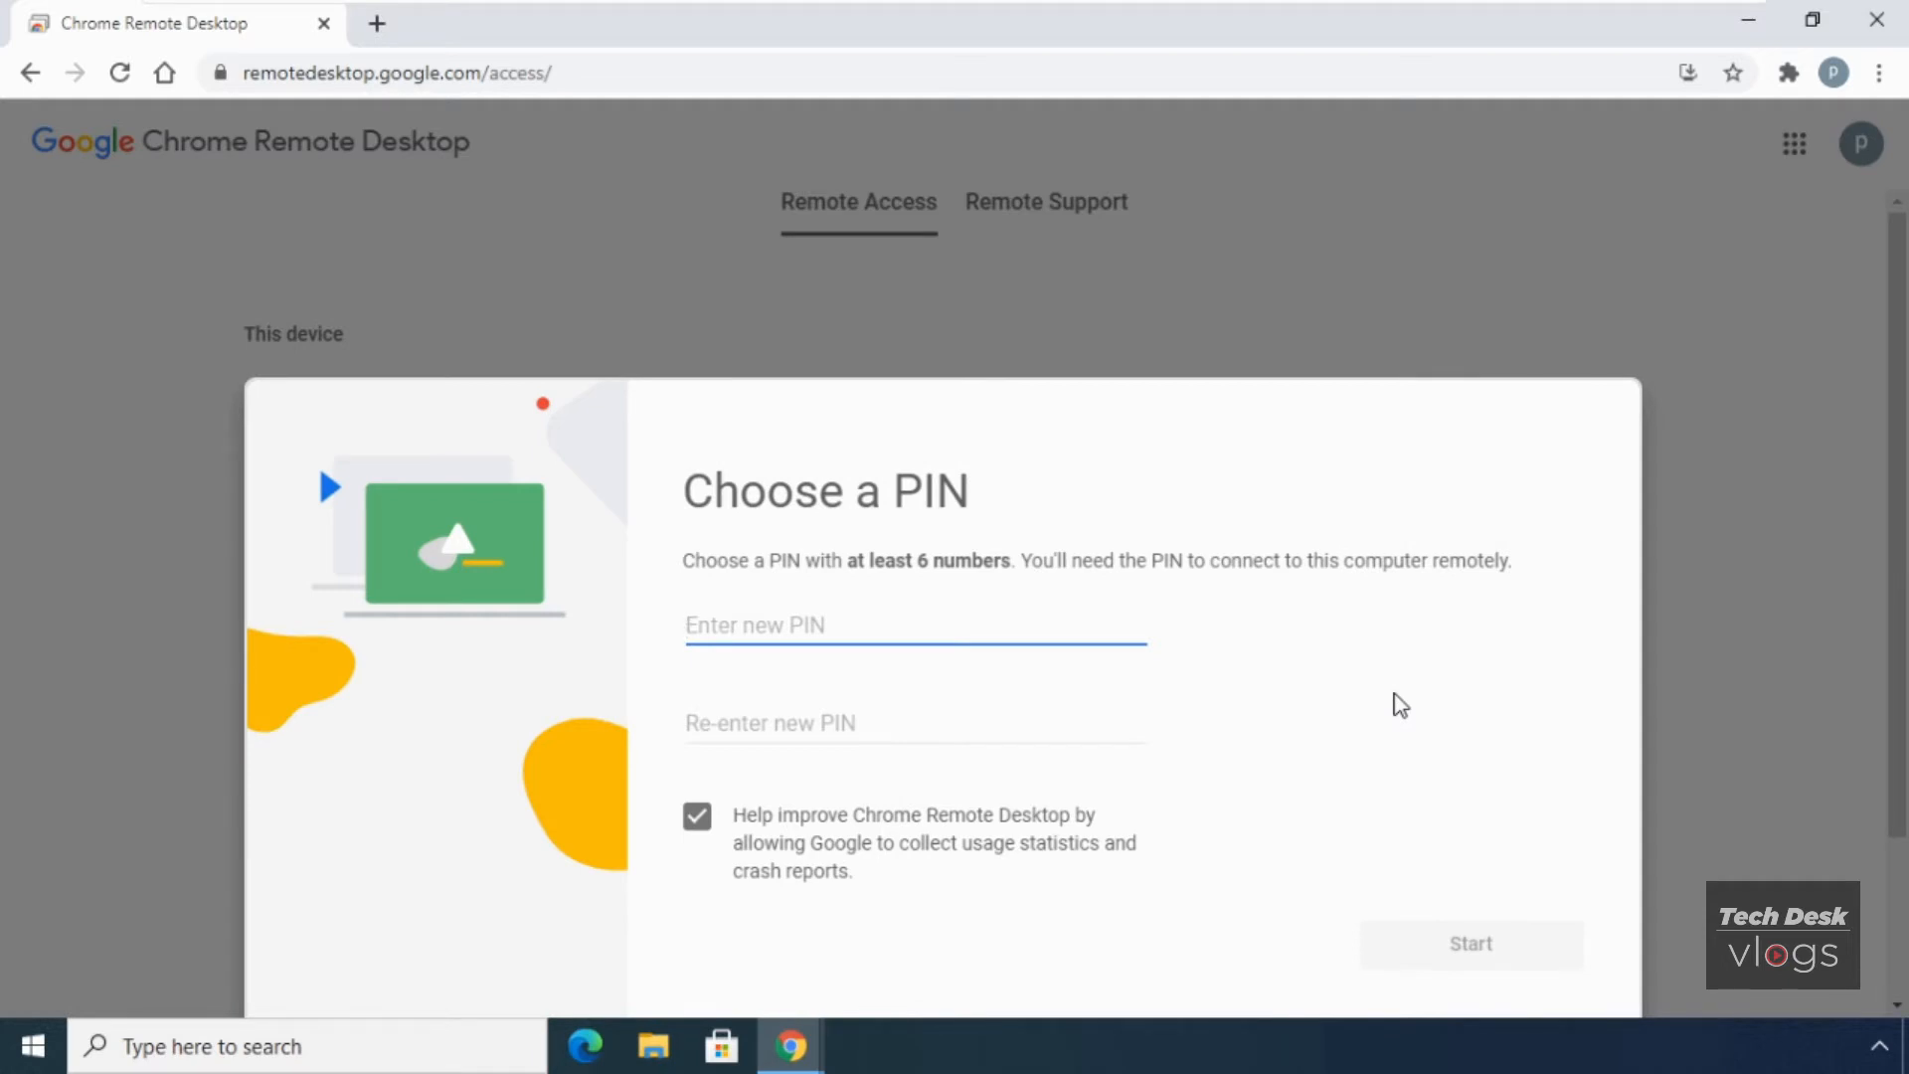
- Enter a six-digit PIN and confirm it in the second field
type("12345")
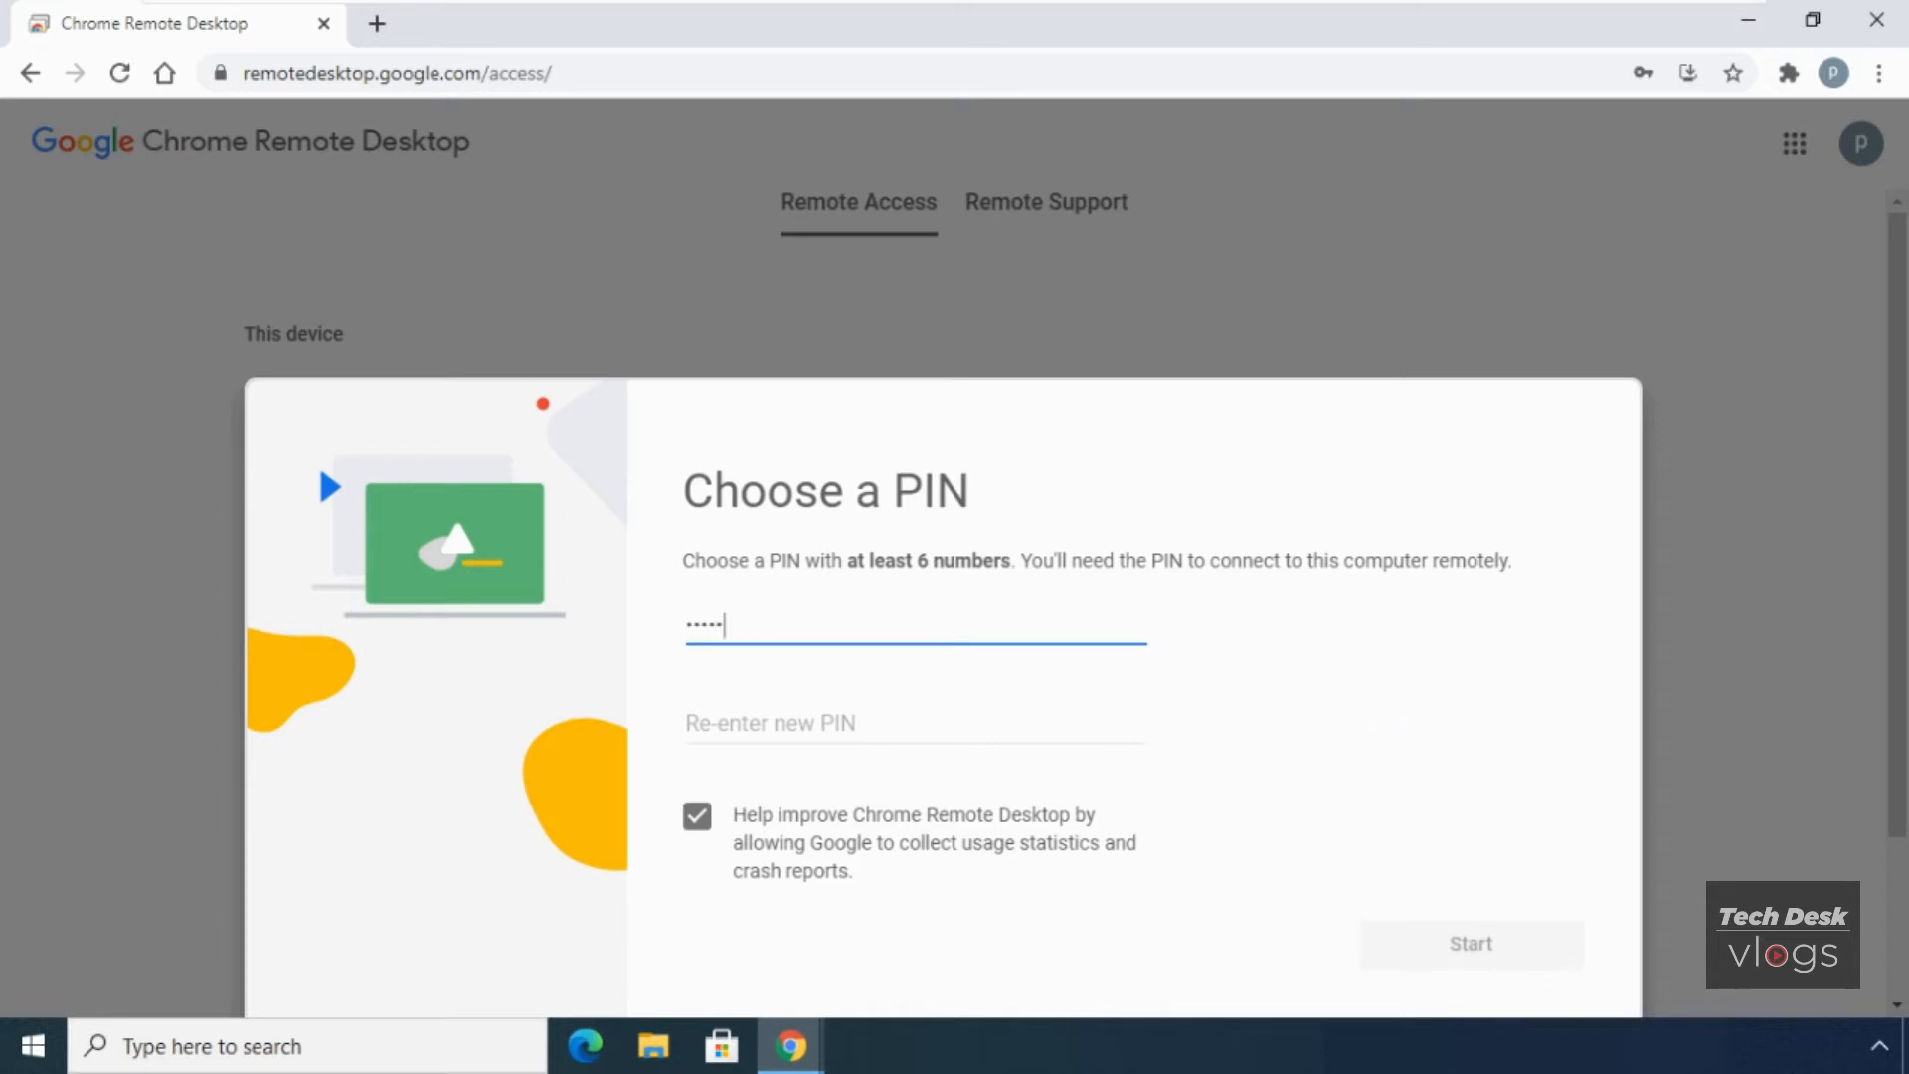
key("Tab")
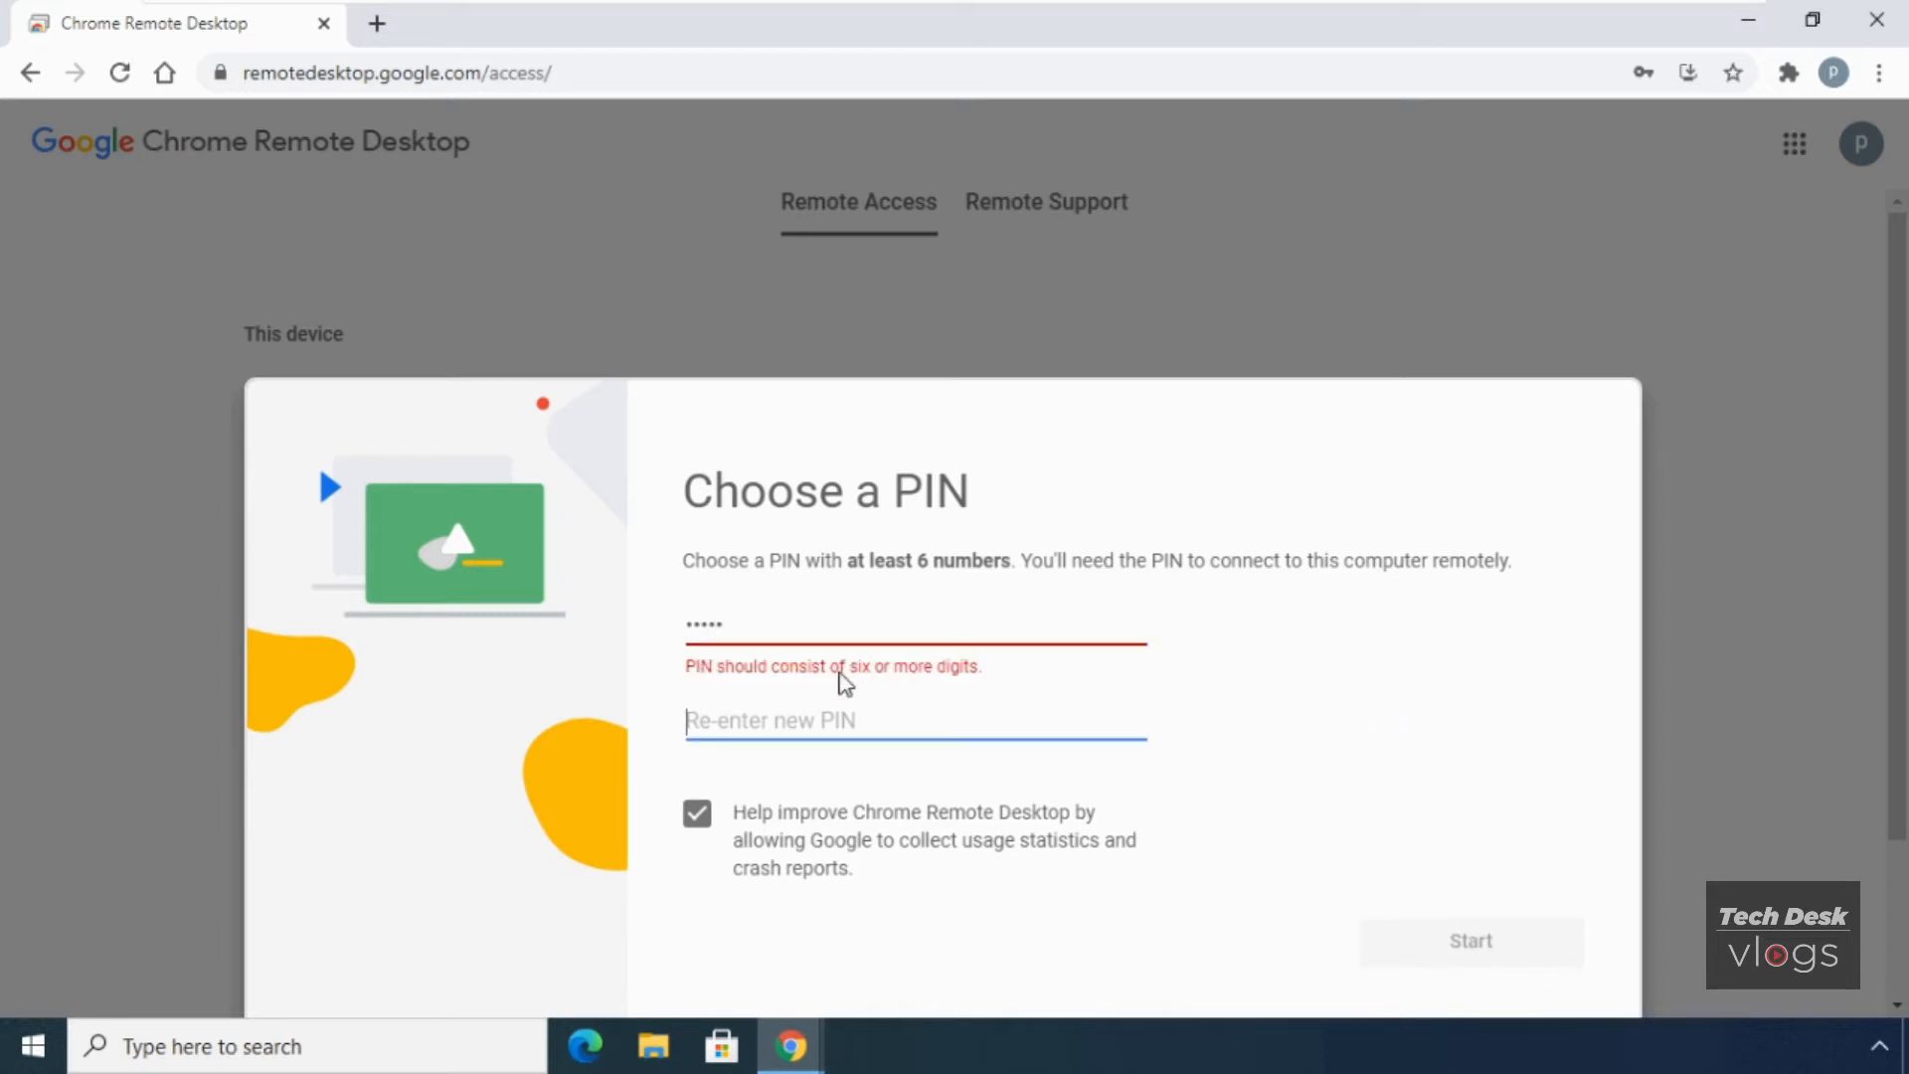
left_click(843, 627)
type("6")
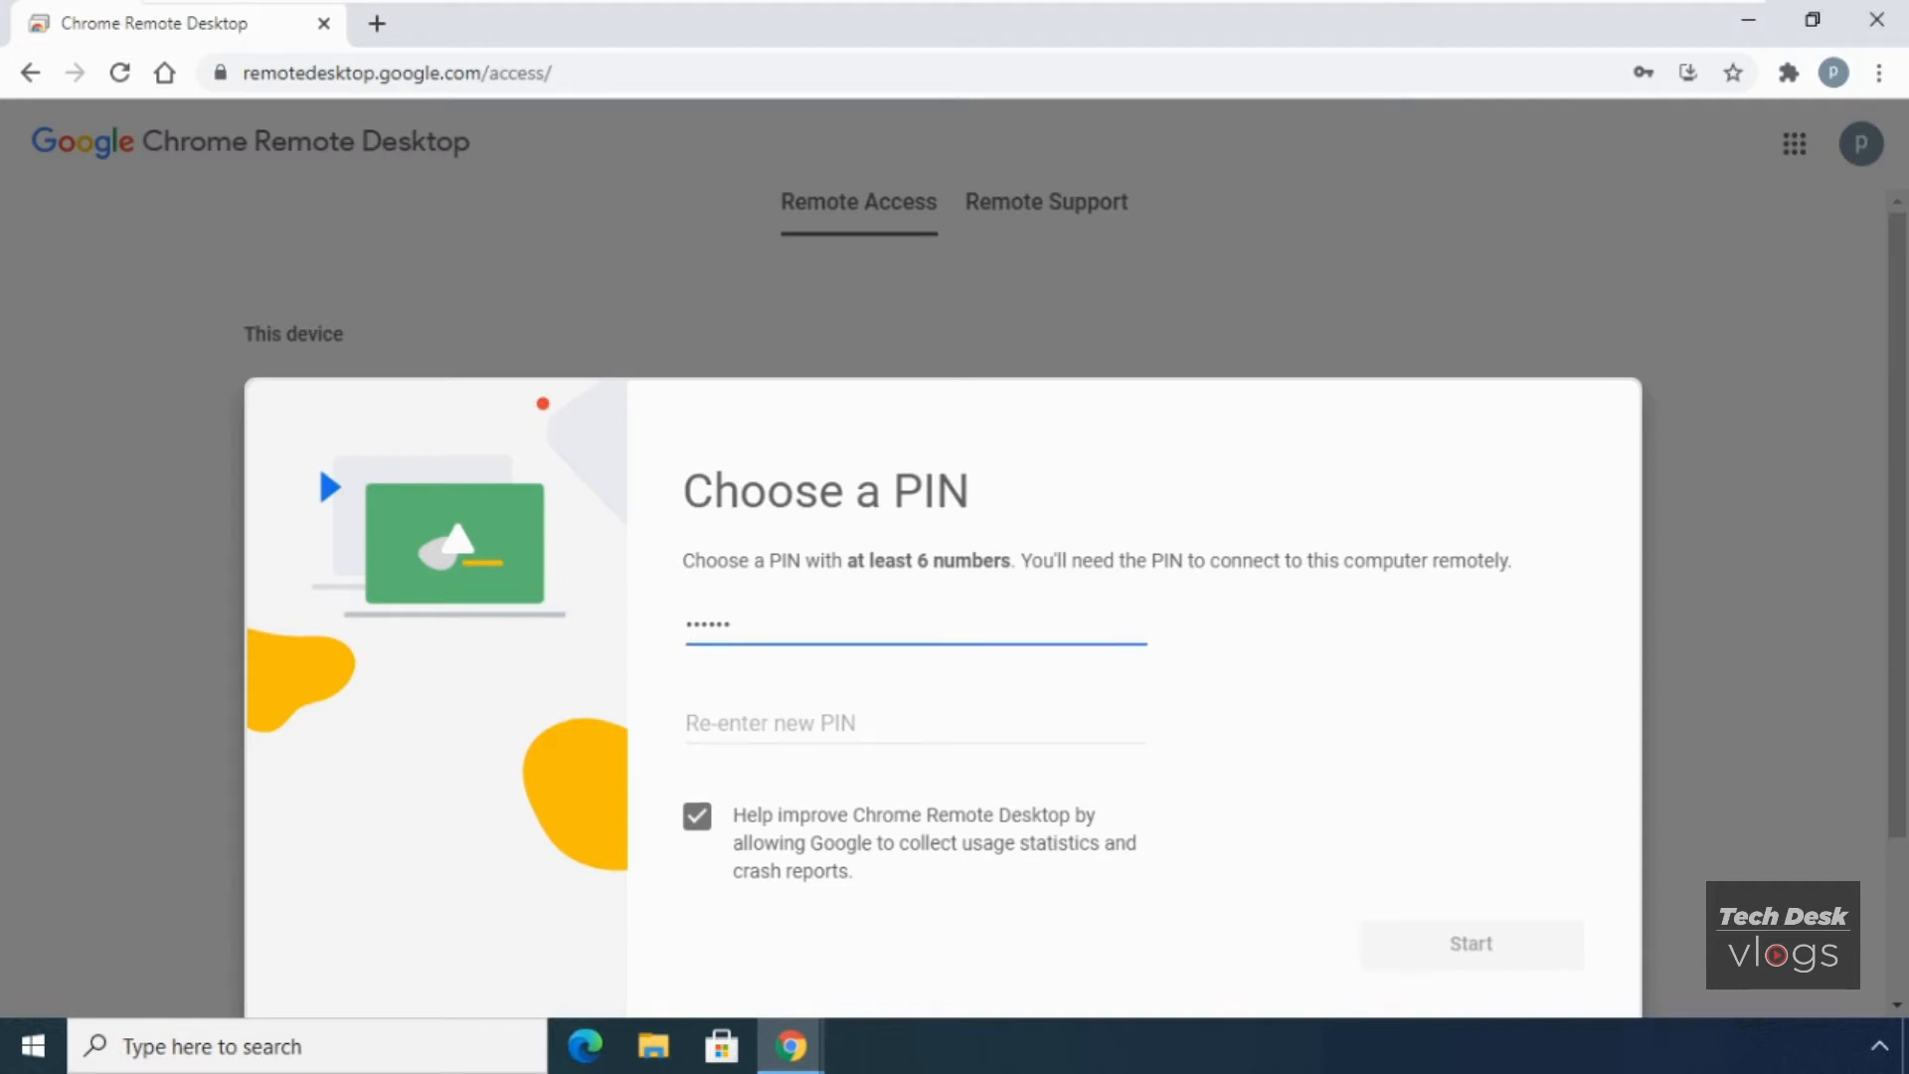
key("Tab")
type("123456")
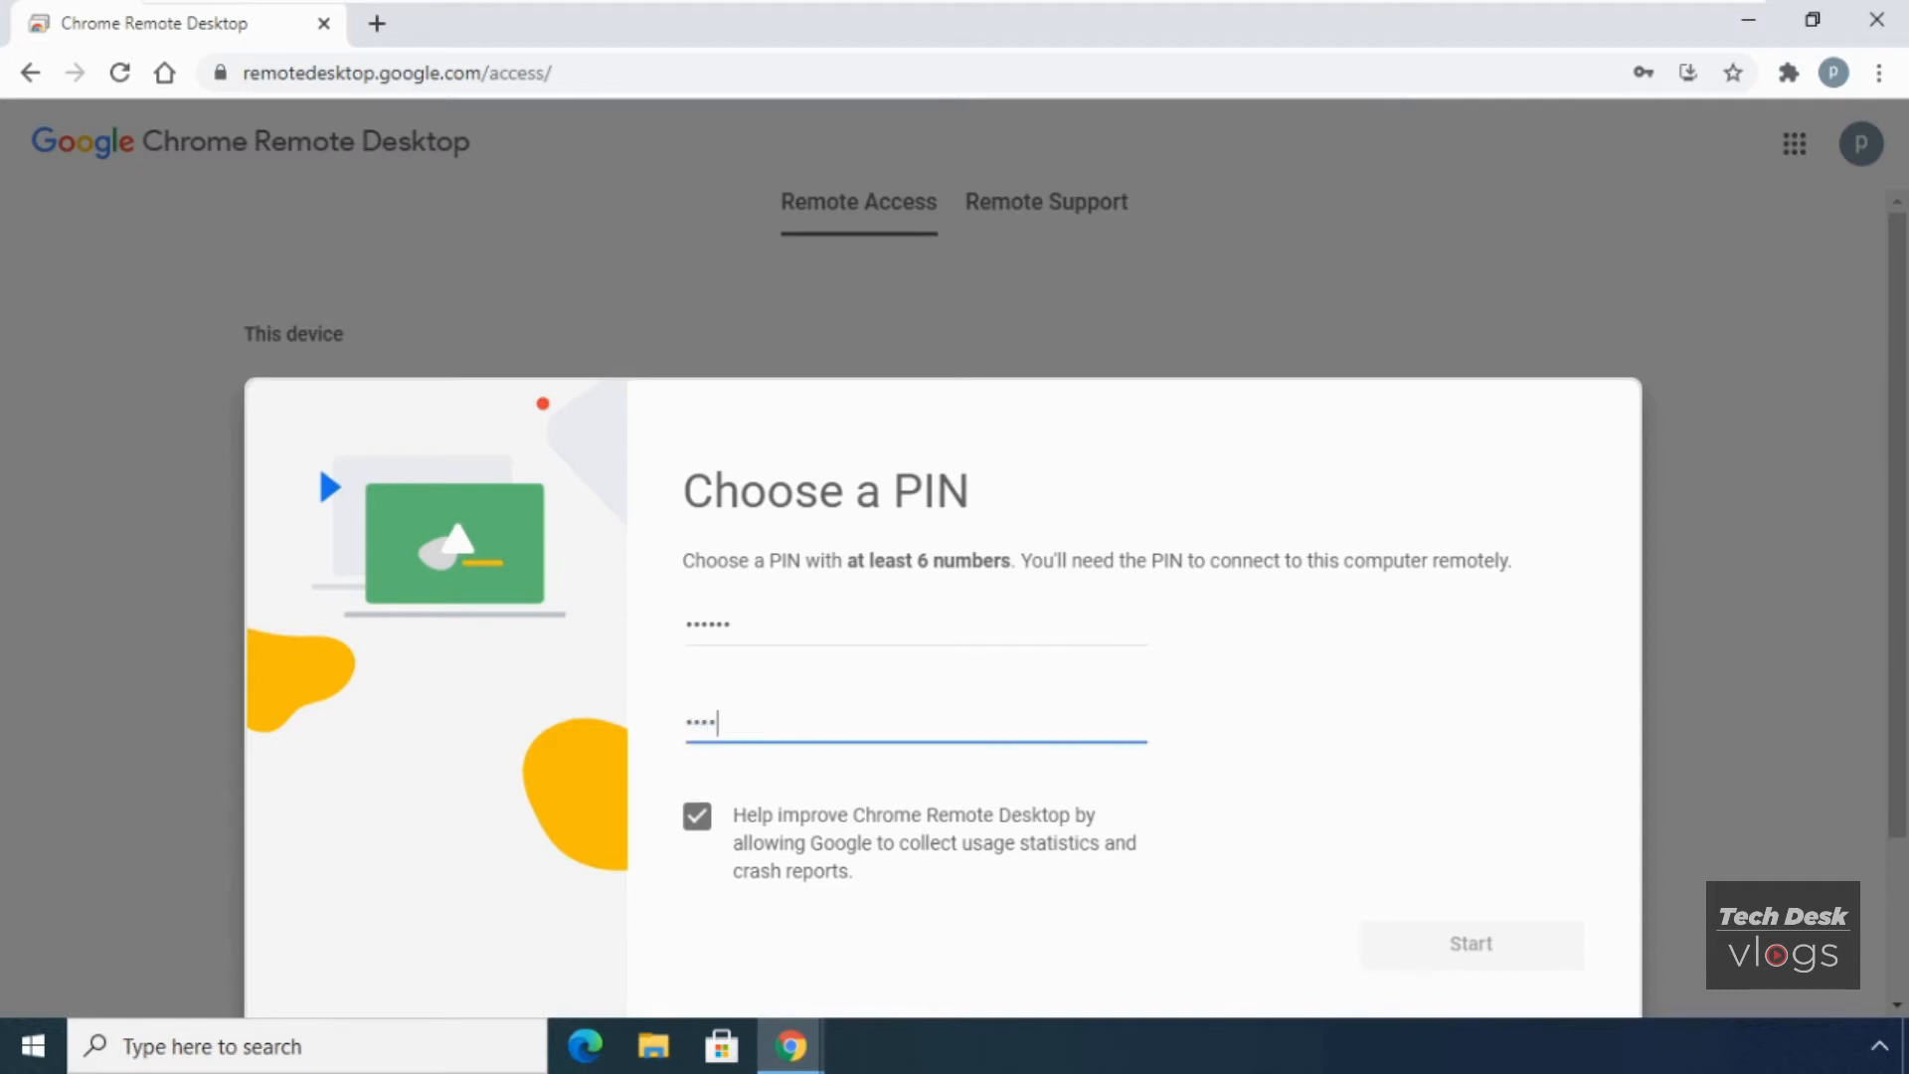
- Turn off usage-statistics sharing, start remote access, and decline saving the PIN as a password
left_click(697, 817)
left_click(1452, 945)
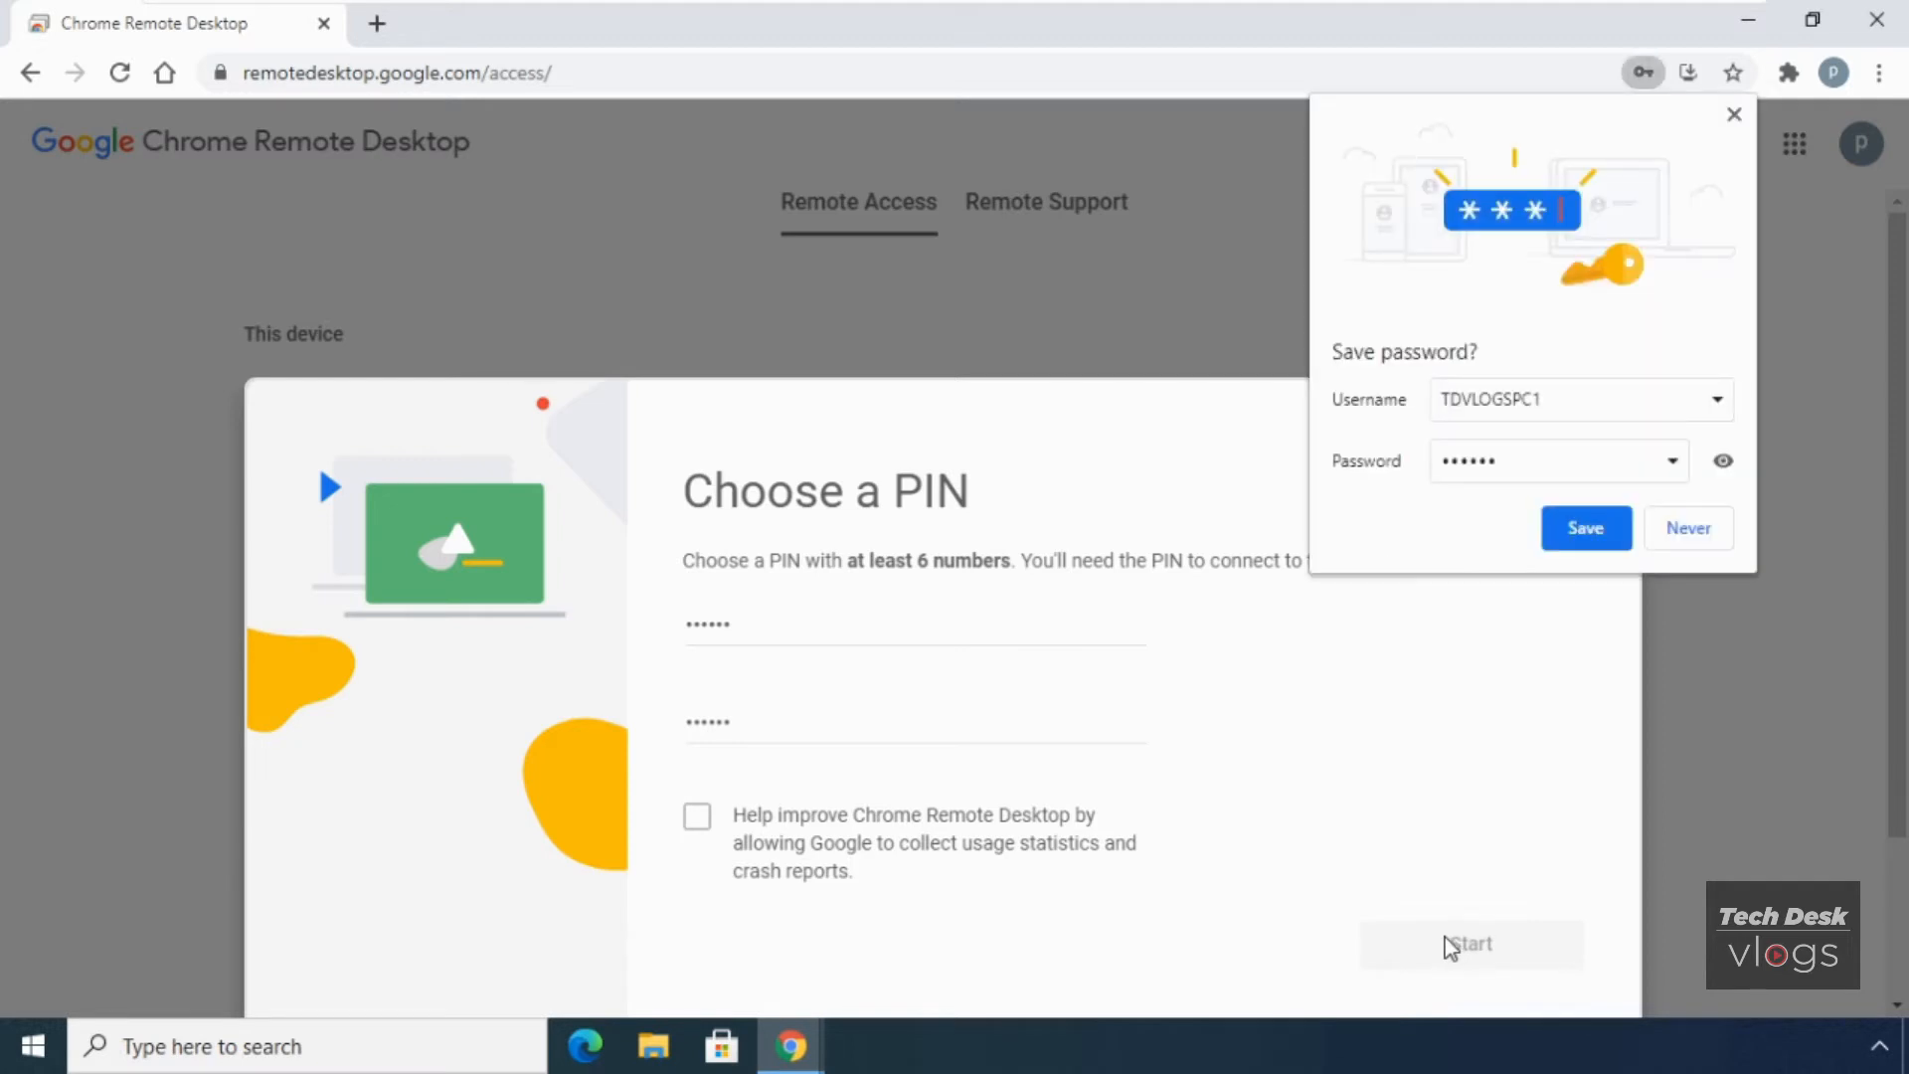
left_click(1709, 536)
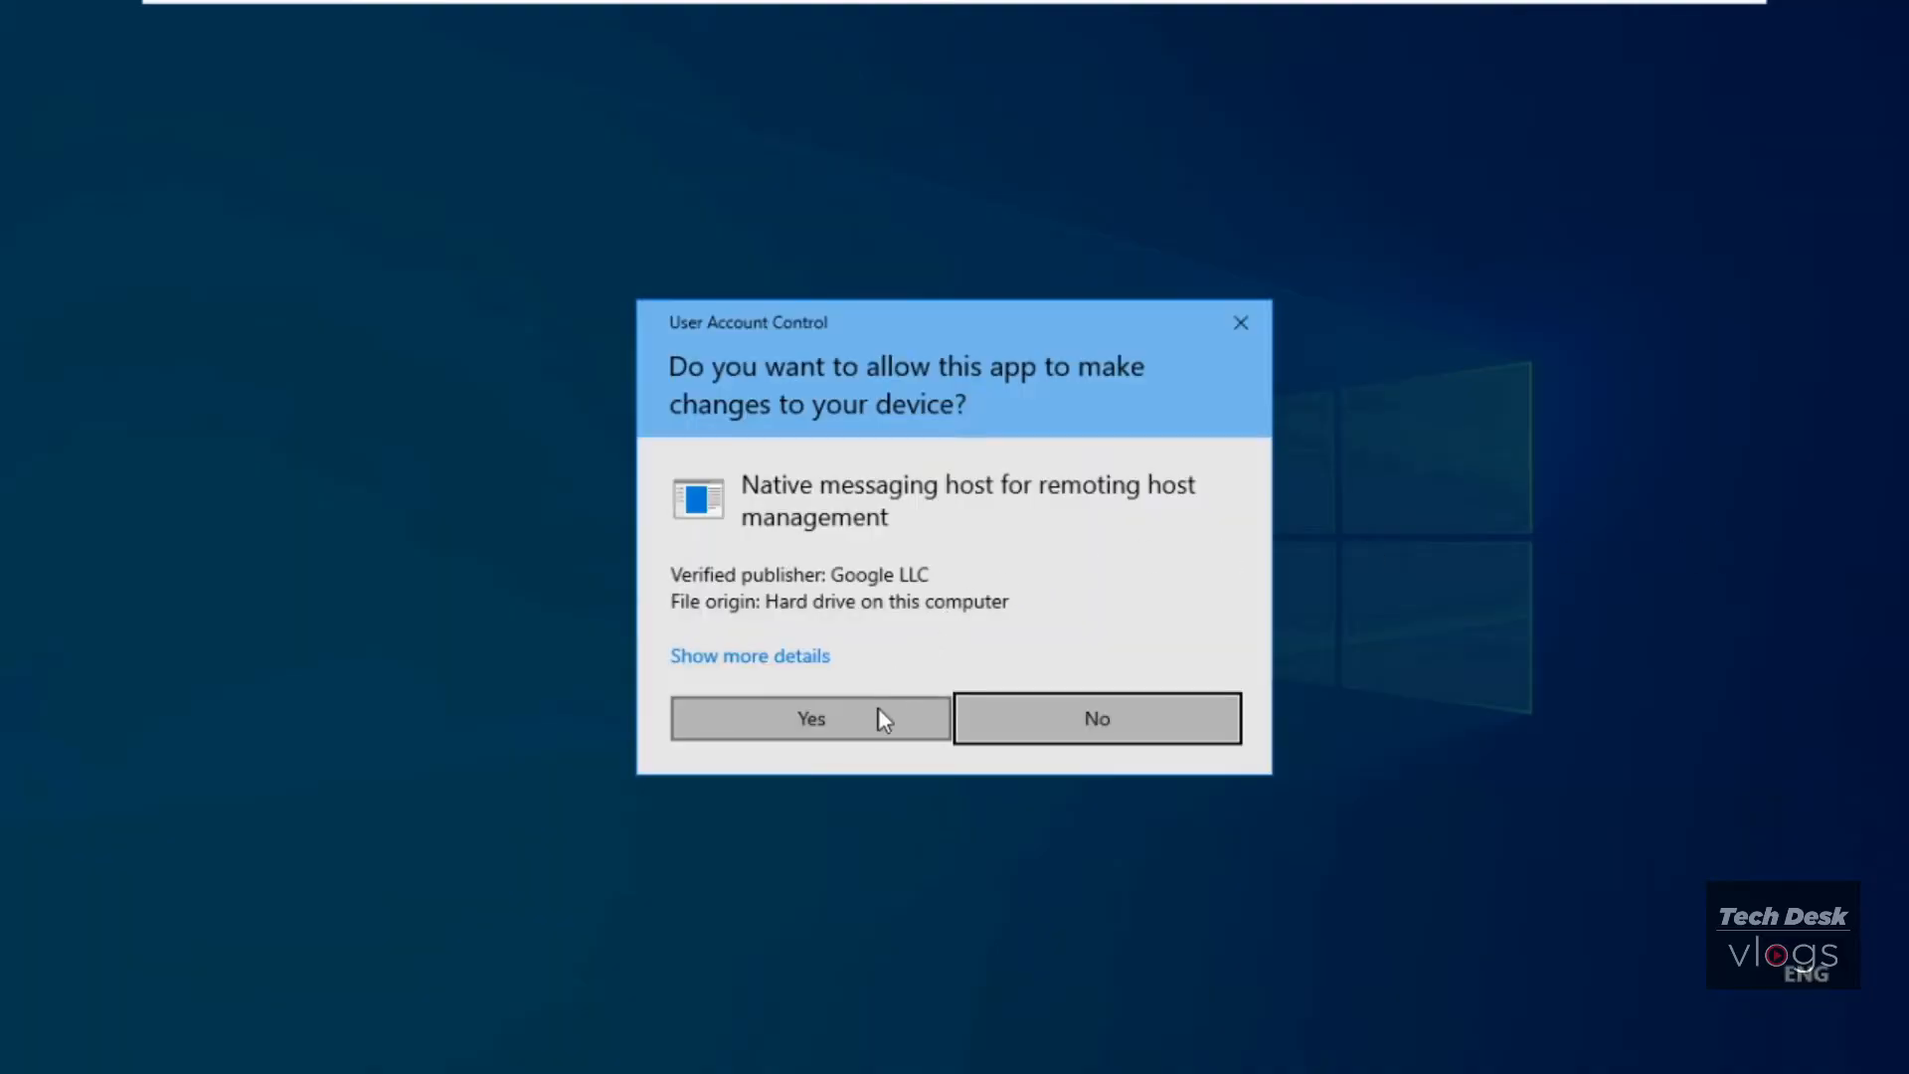
- Approve the User Account Control prompt for the native messaging host
left_click(879, 714)
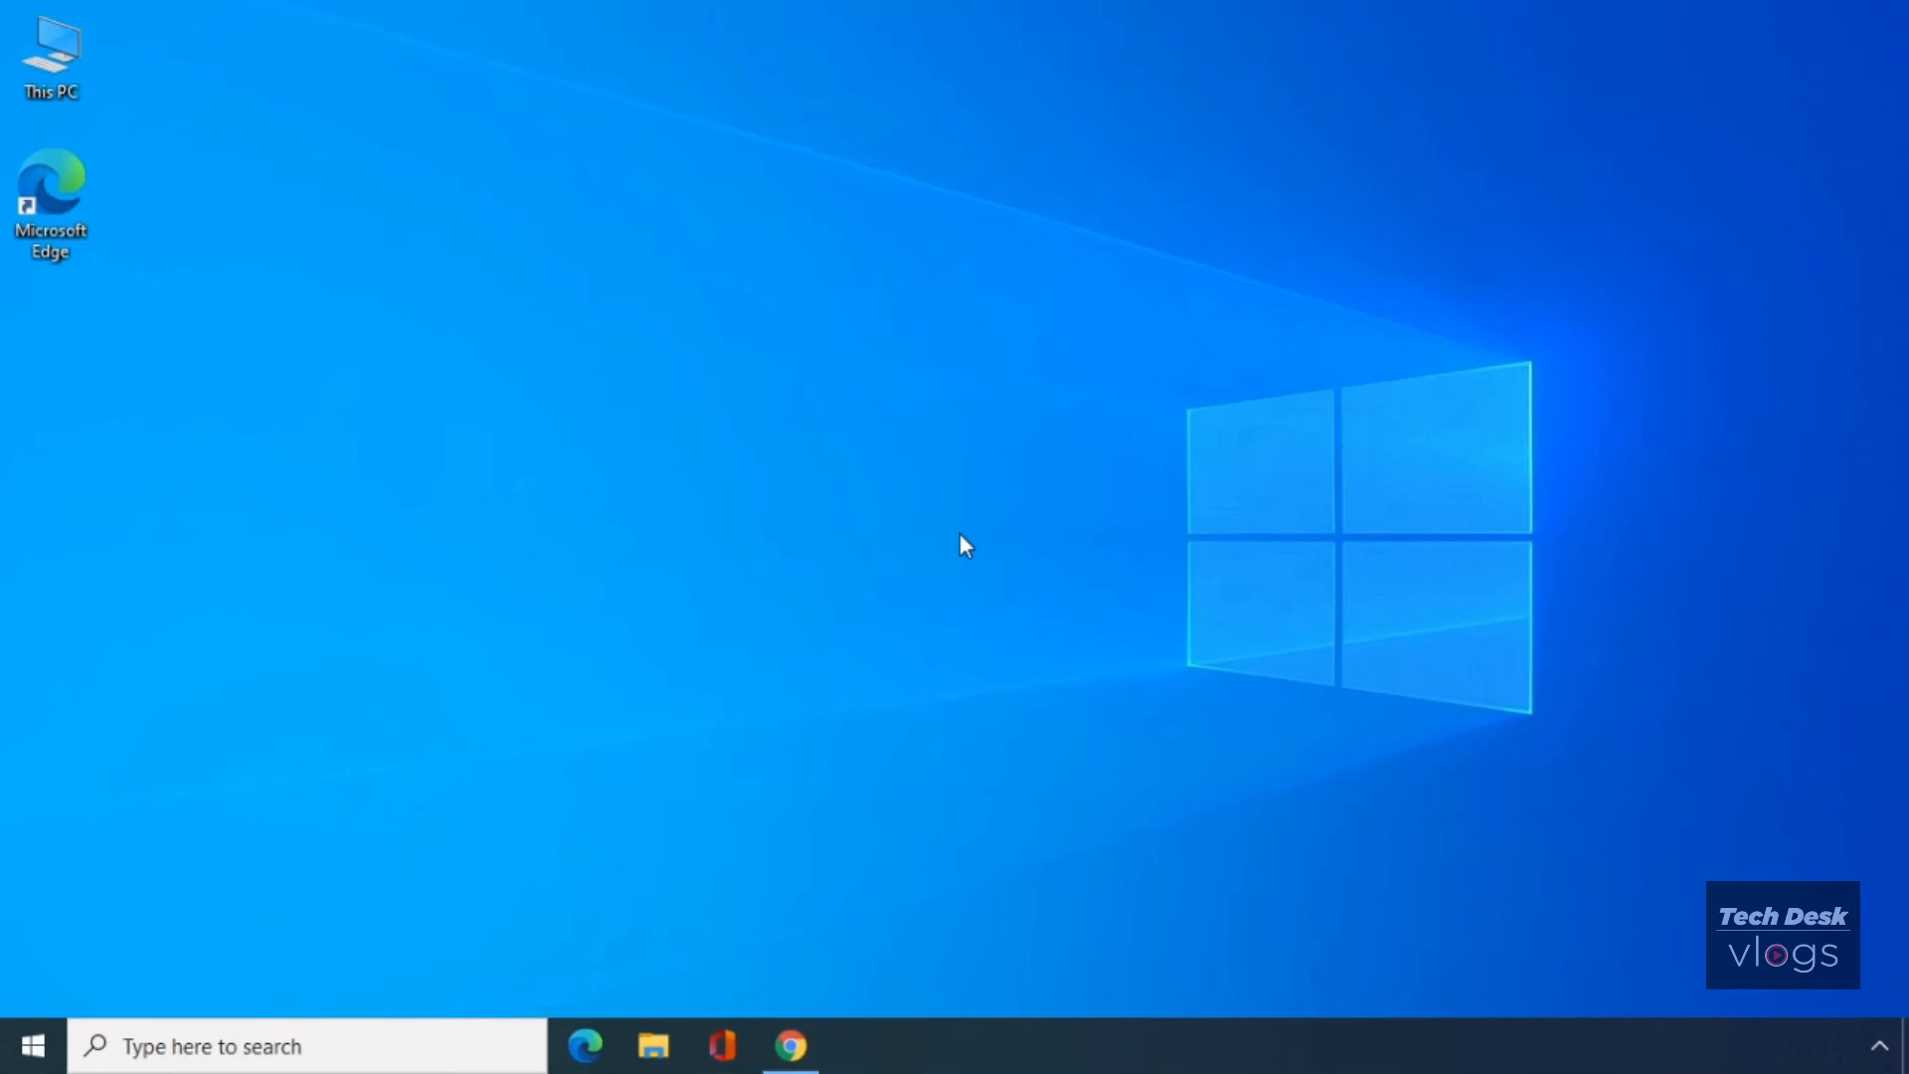
- Launch Google Chrome from the taskbar
left_click(796, 1044)
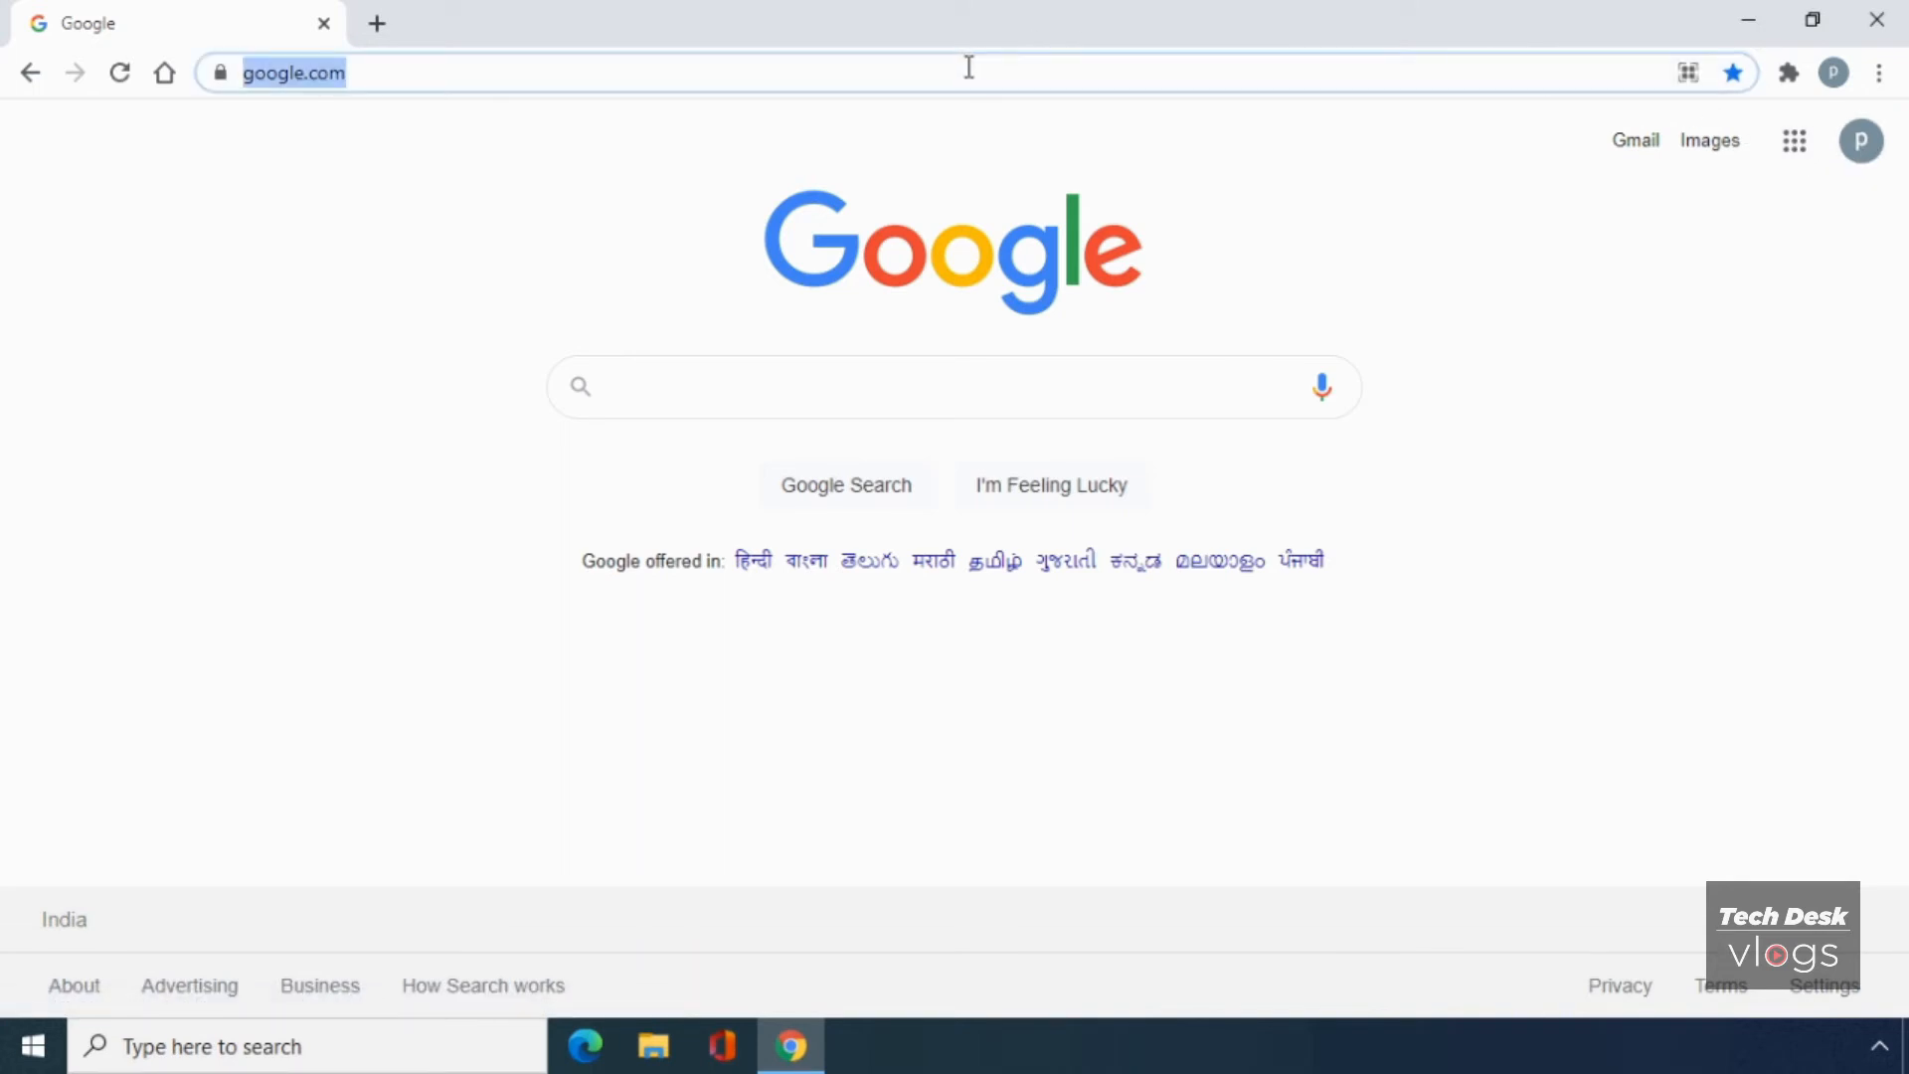
- Go to remotedesktop.google.com and check that TDVLOGSPC1 is listed Online under Remote devices
type("remote")
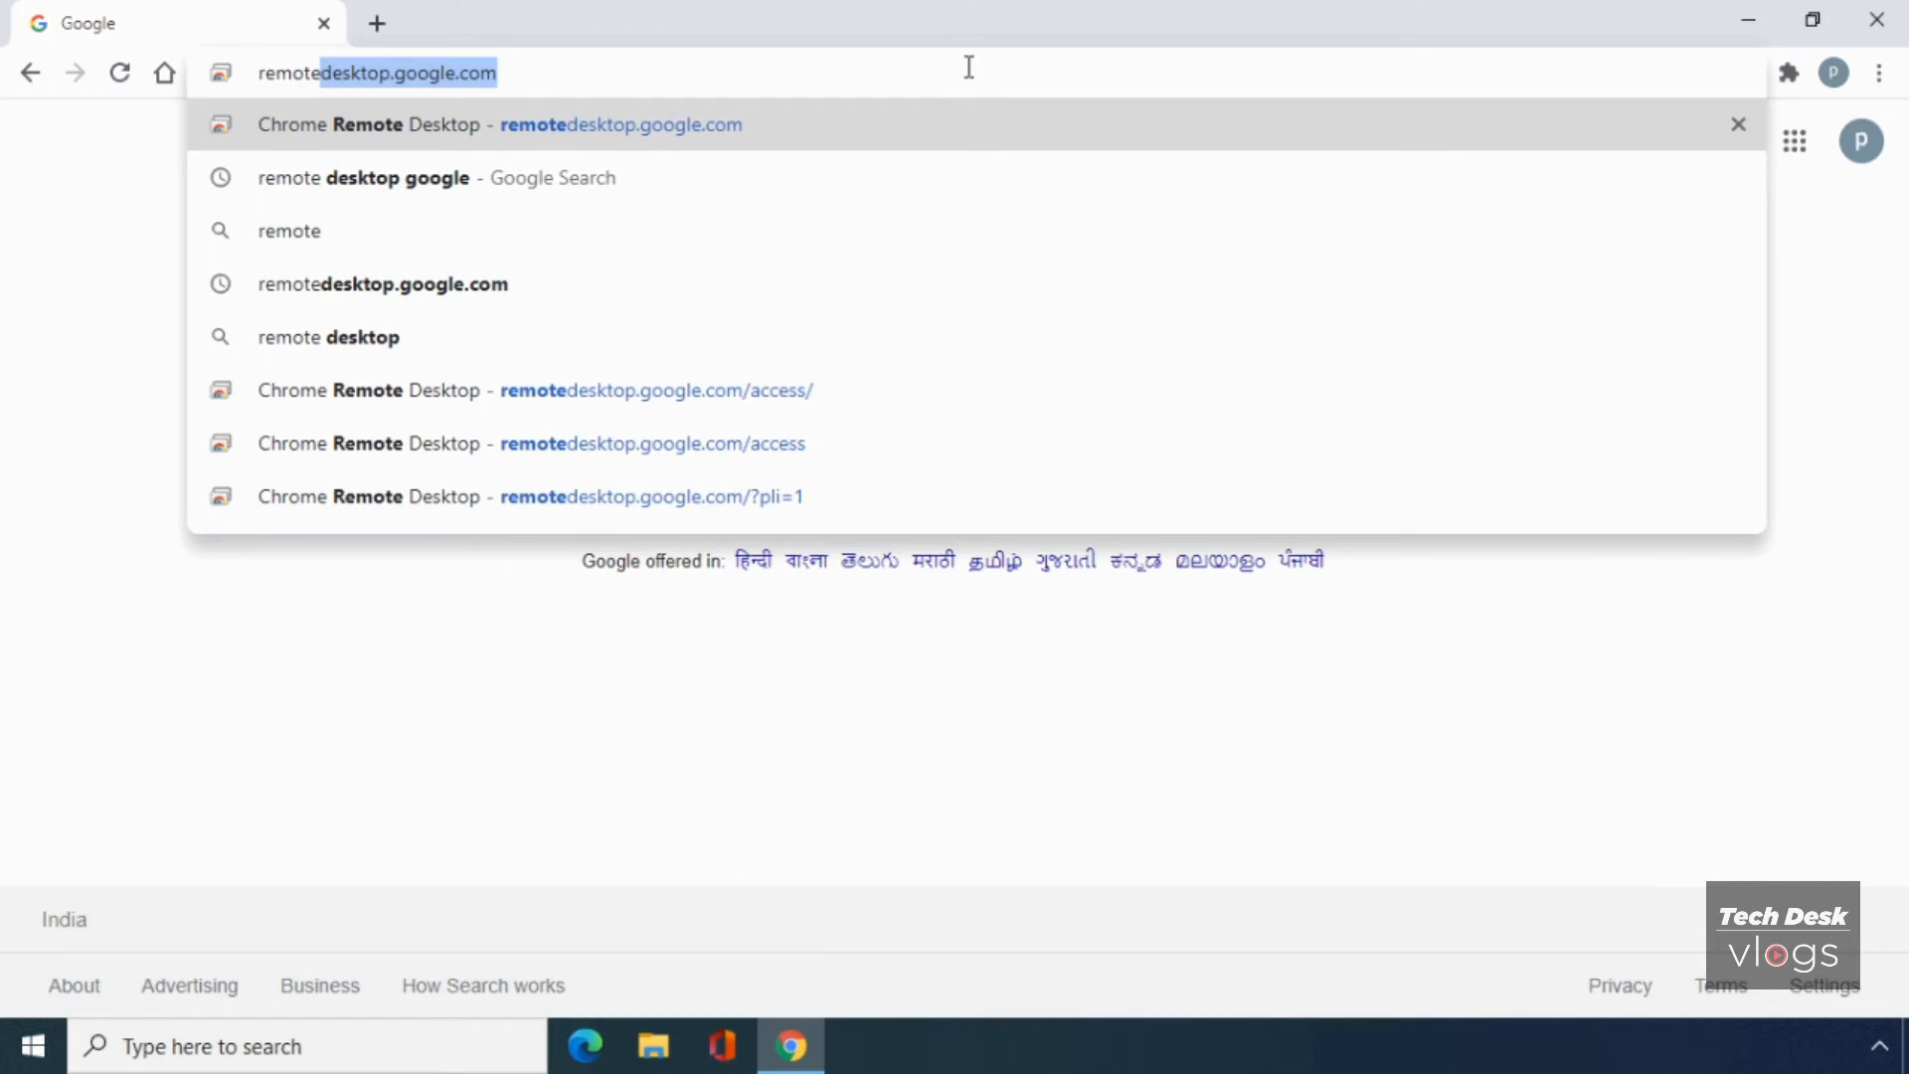
type("desktop.")
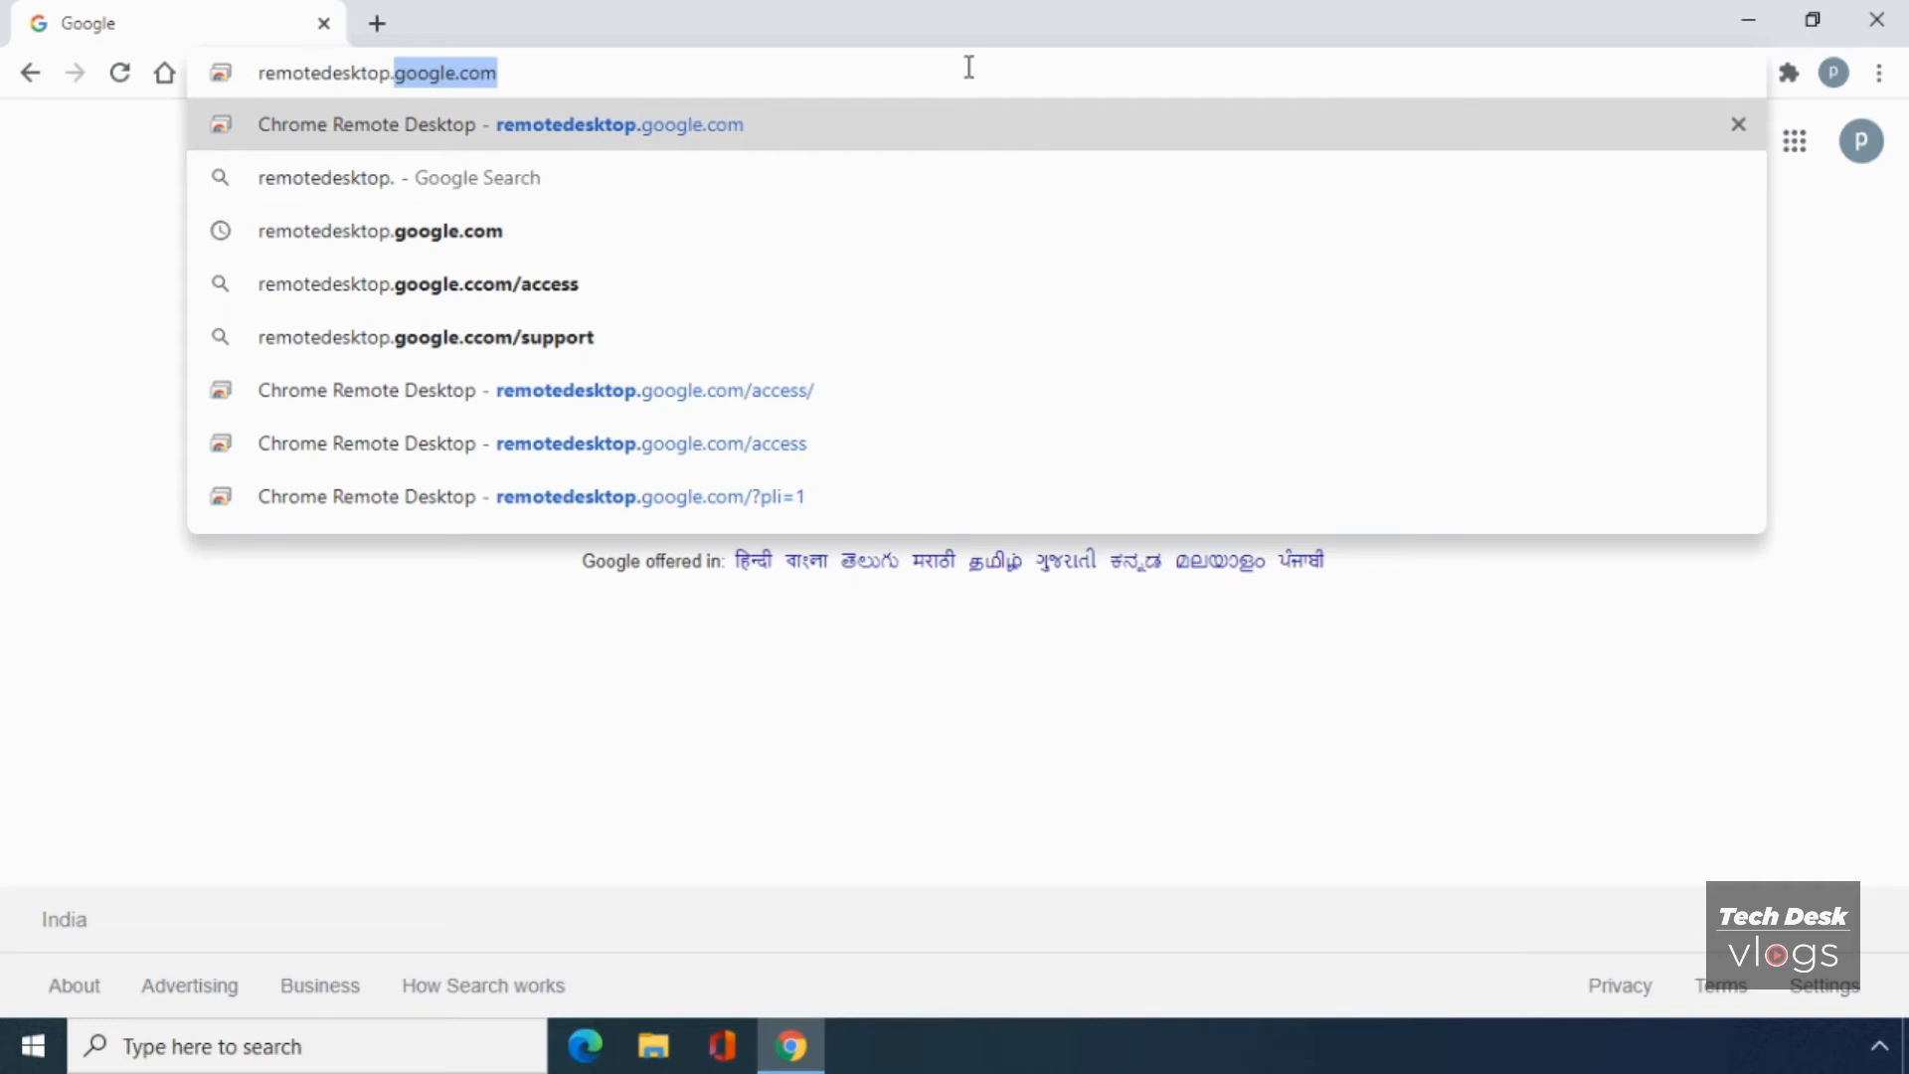
type("google.")
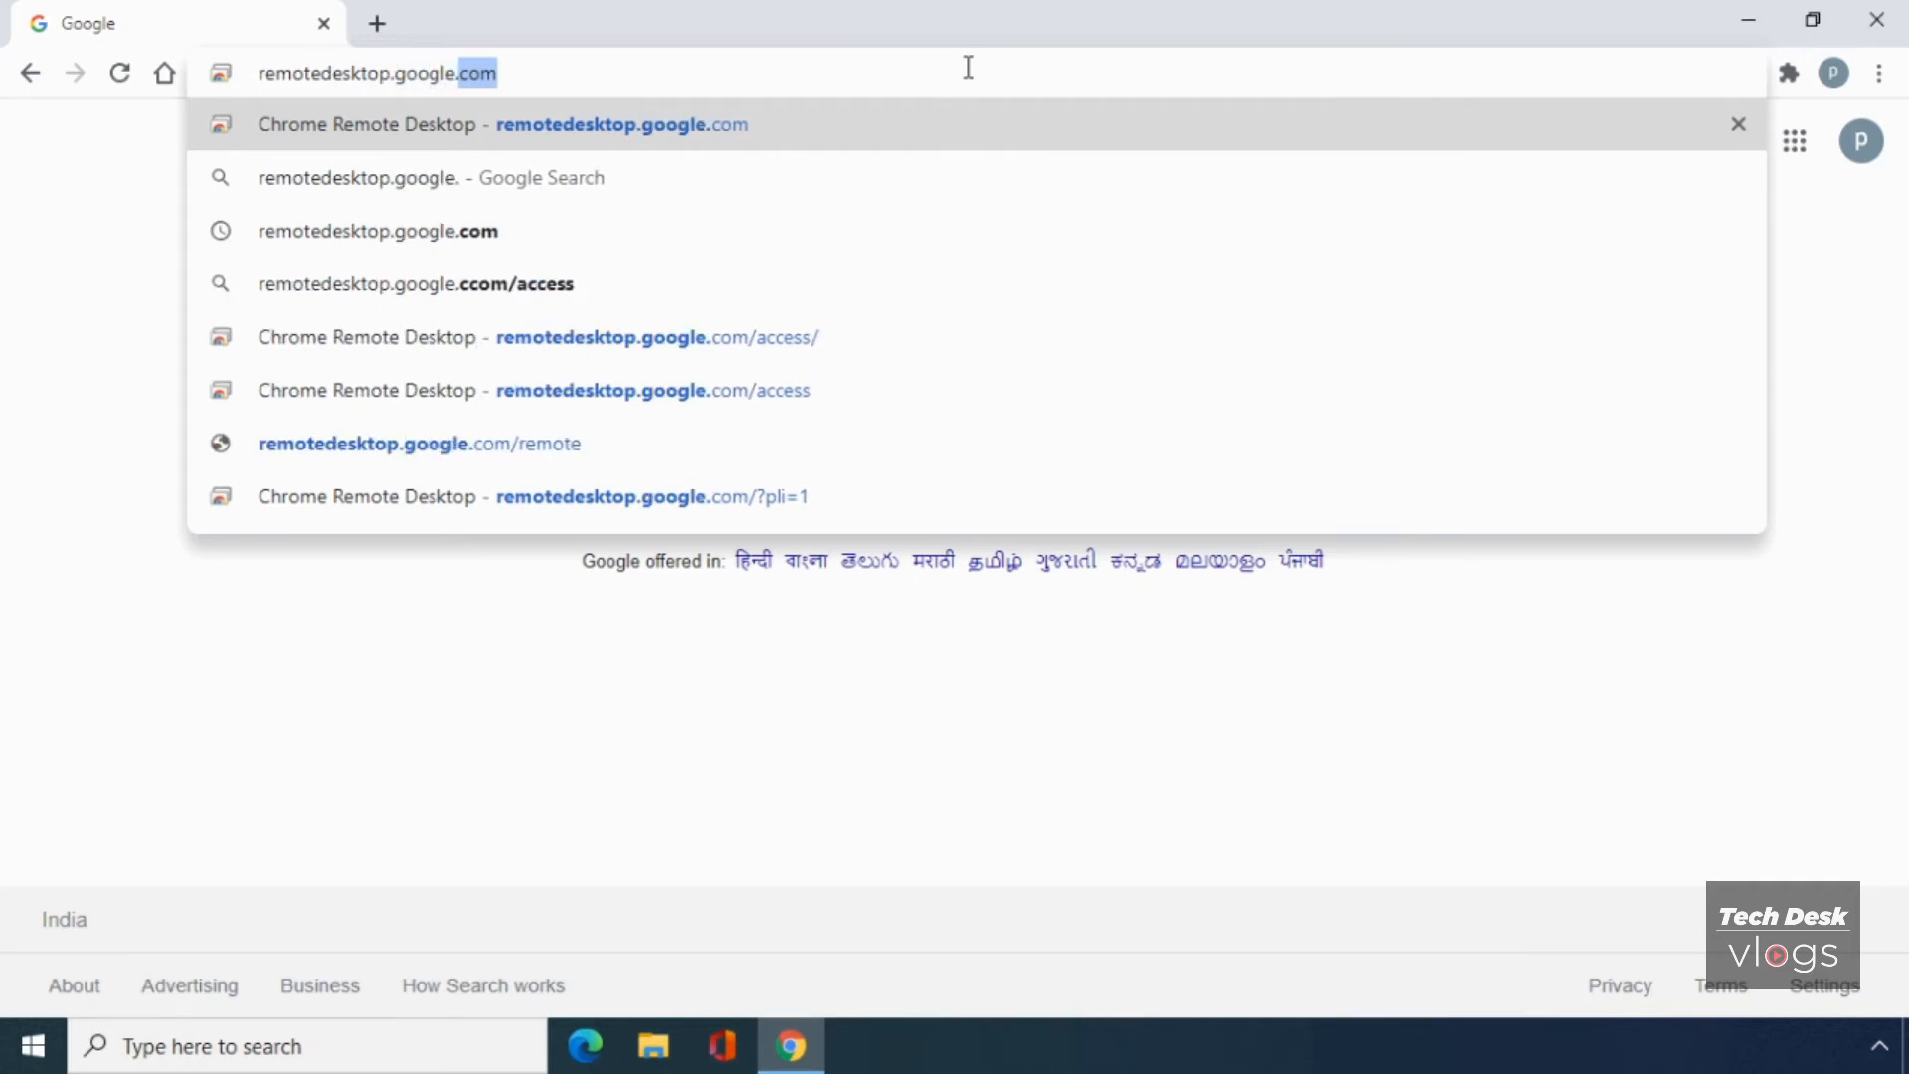
type("com")
key("Return")
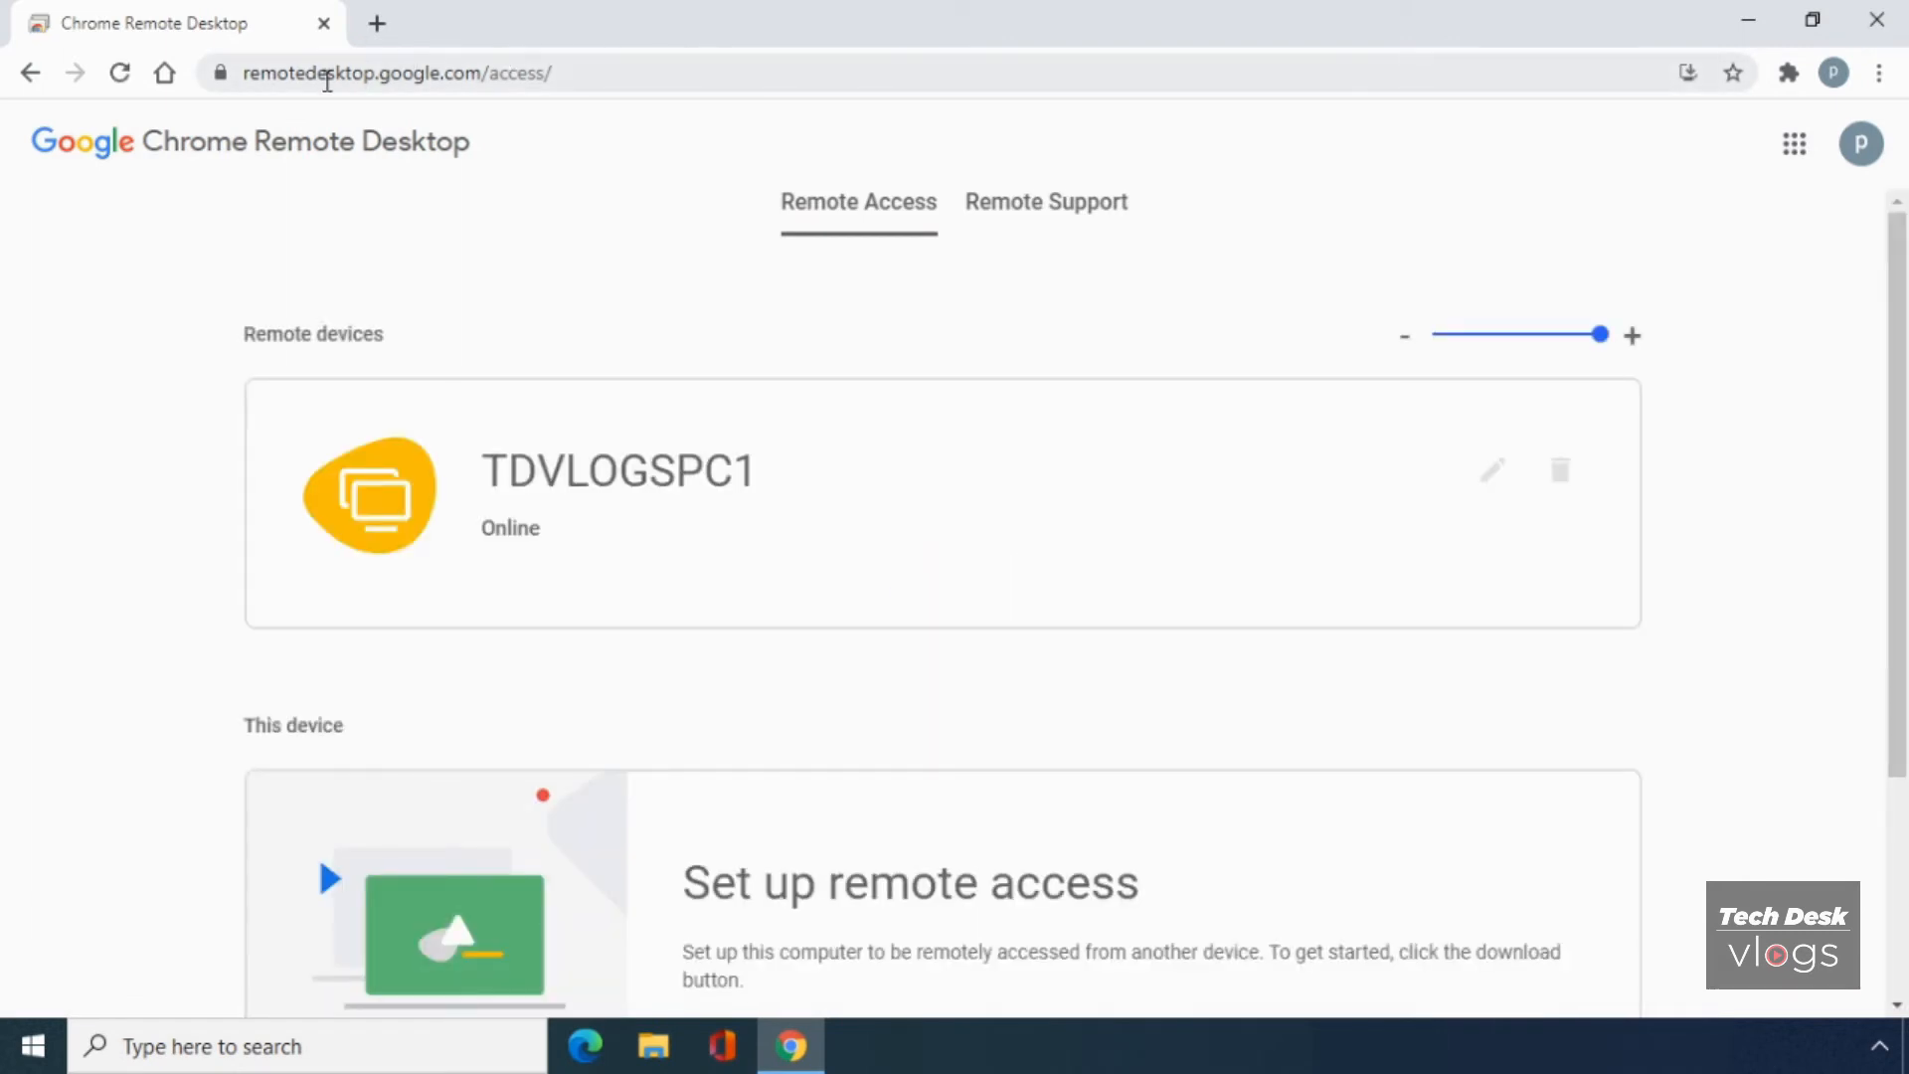
left_click(596, 75)
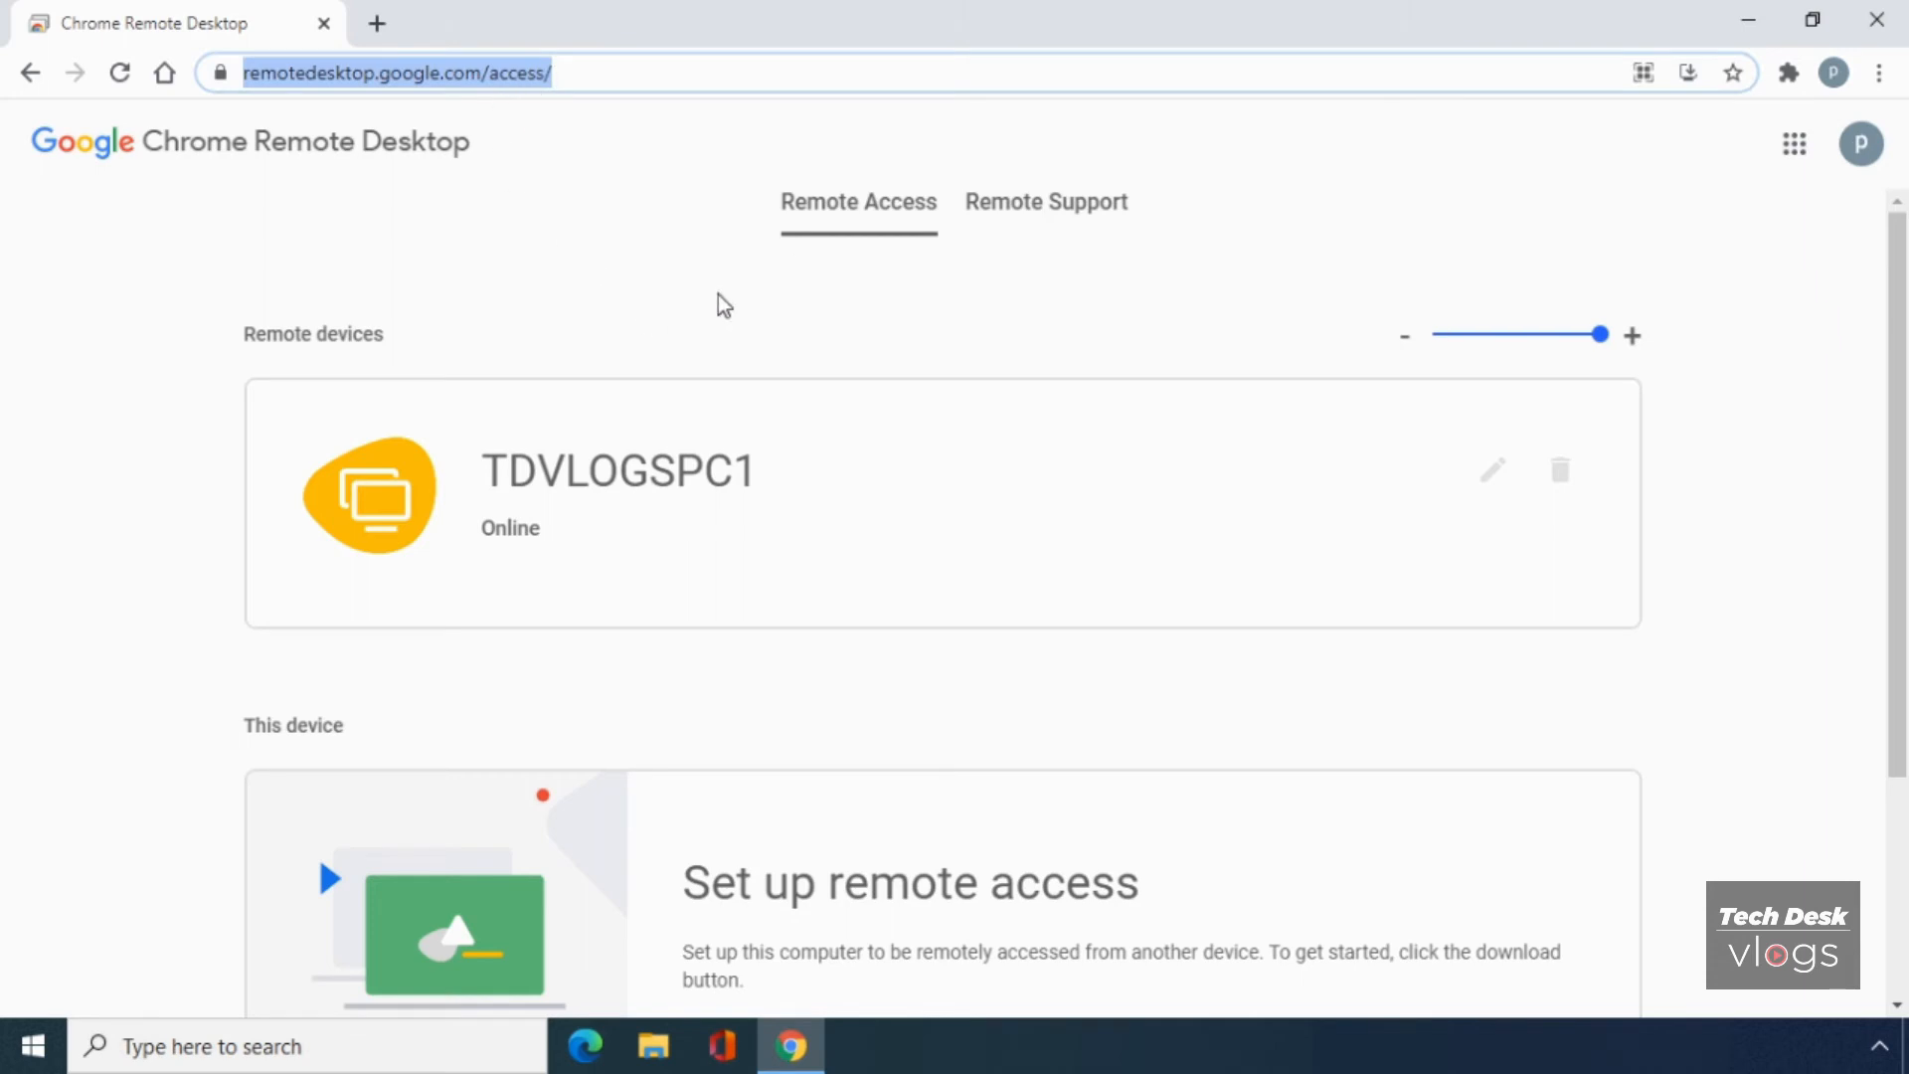
mouse_move(769, 201)
left_mouse_down()
mouse_move(852, 195)
mouse_move(784, 199)
left_mouse_up()
triple_click(783, 198)
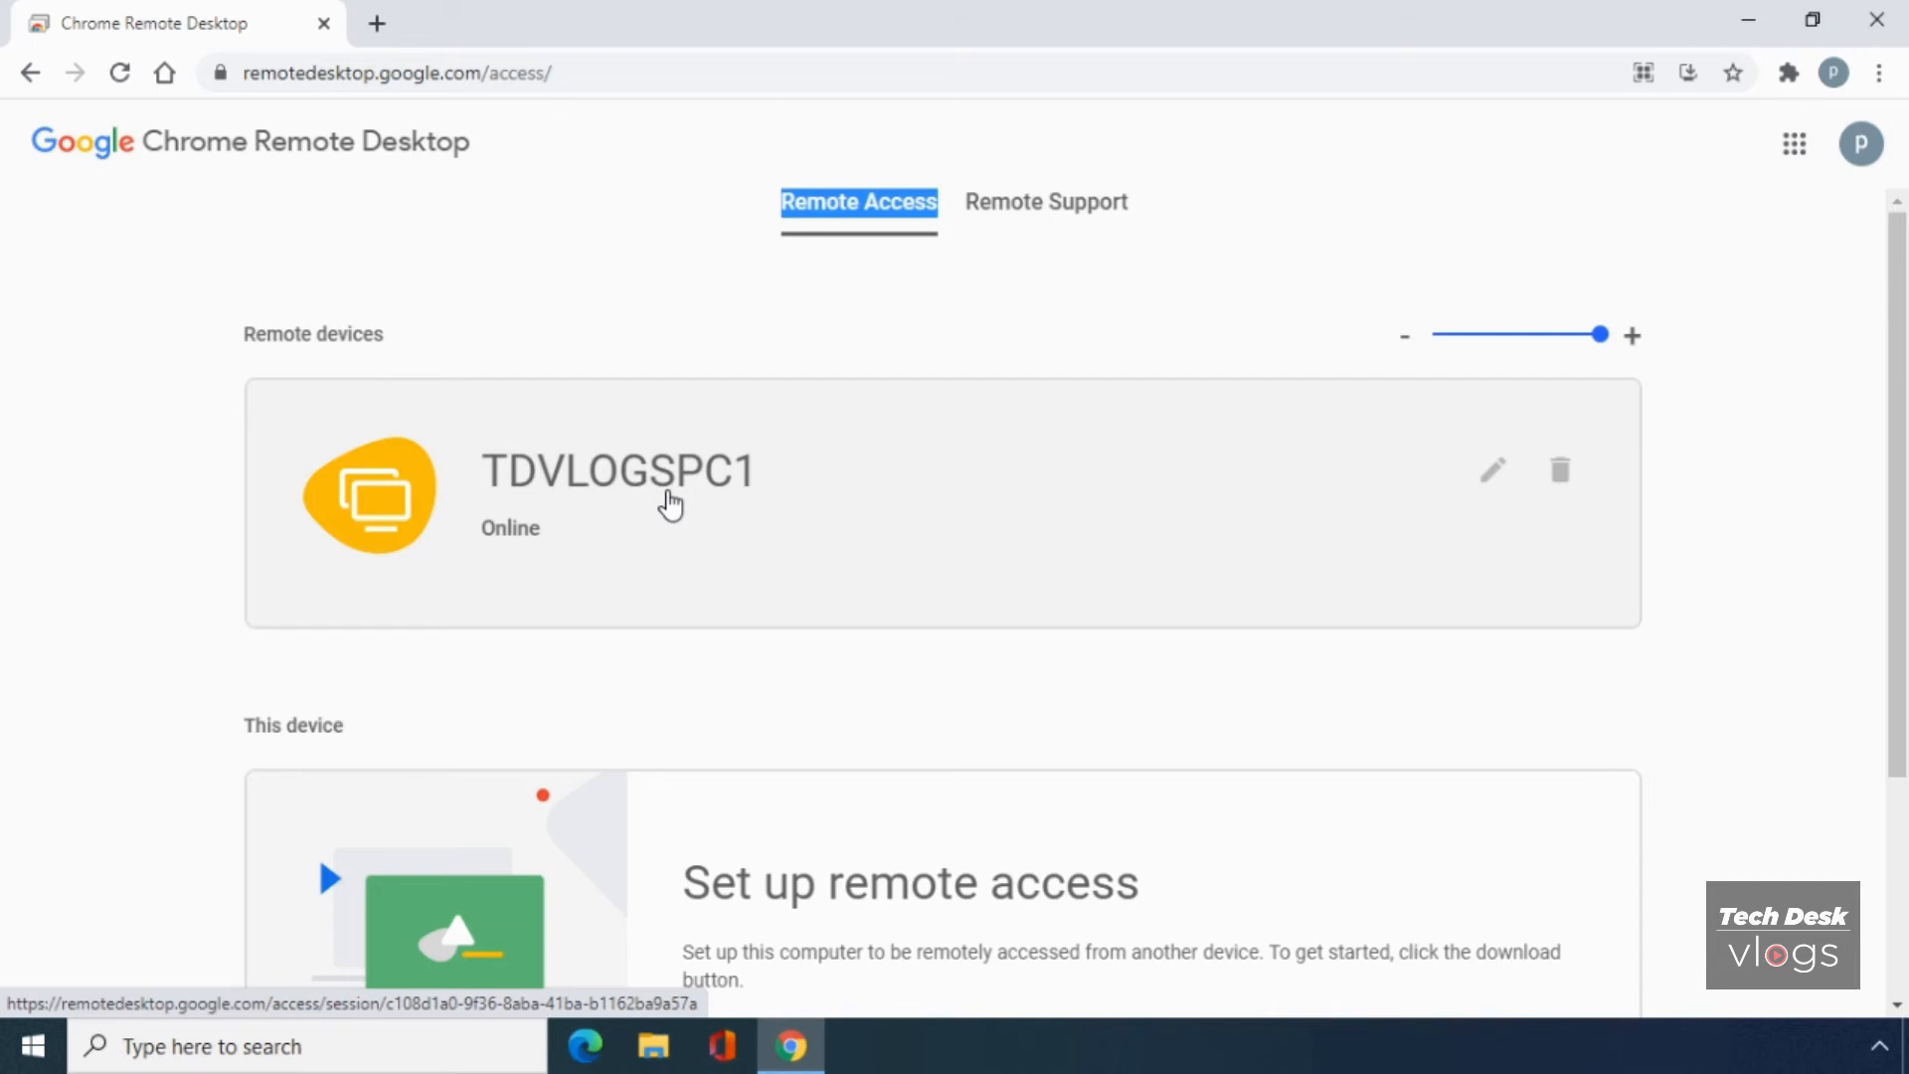
- Connect to TDVLOGSPC1 by entering its PIN
left_click(908, 524)
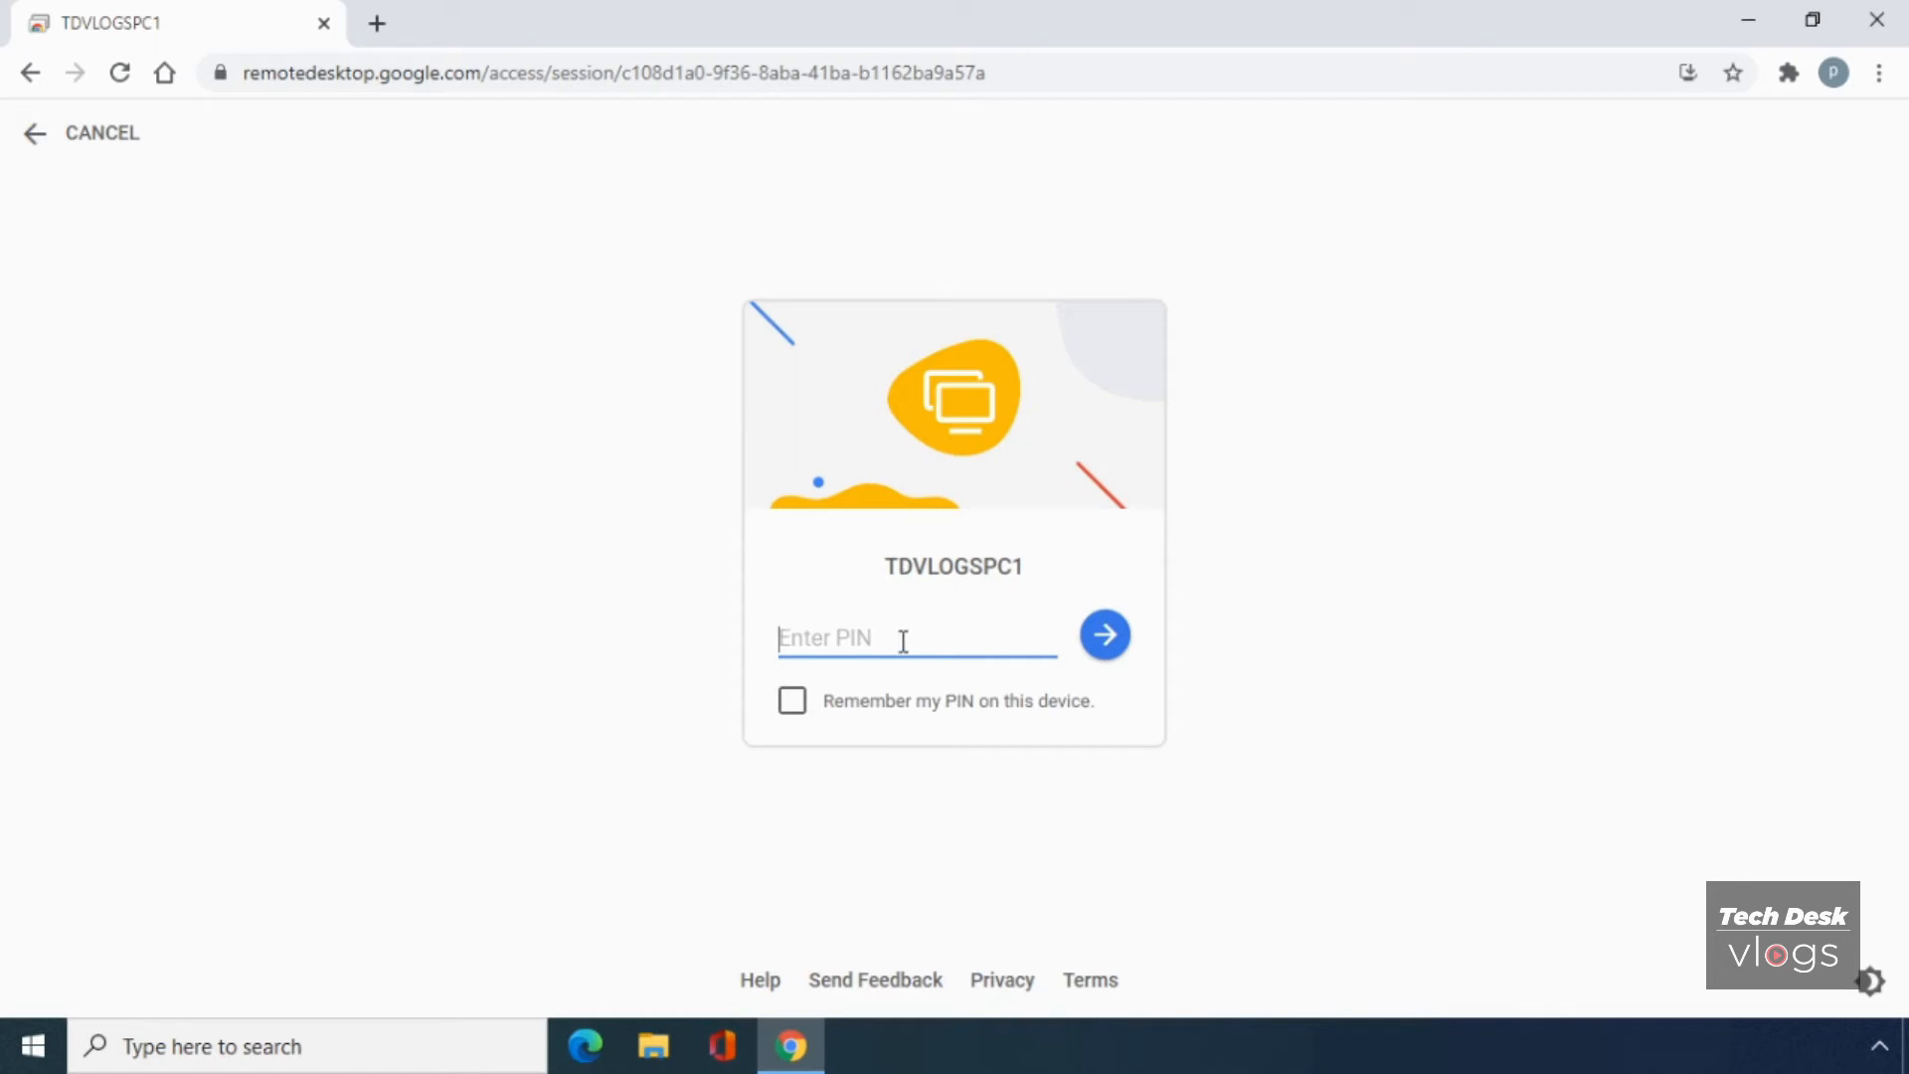
type("••••••")
left_click(1092, 643)
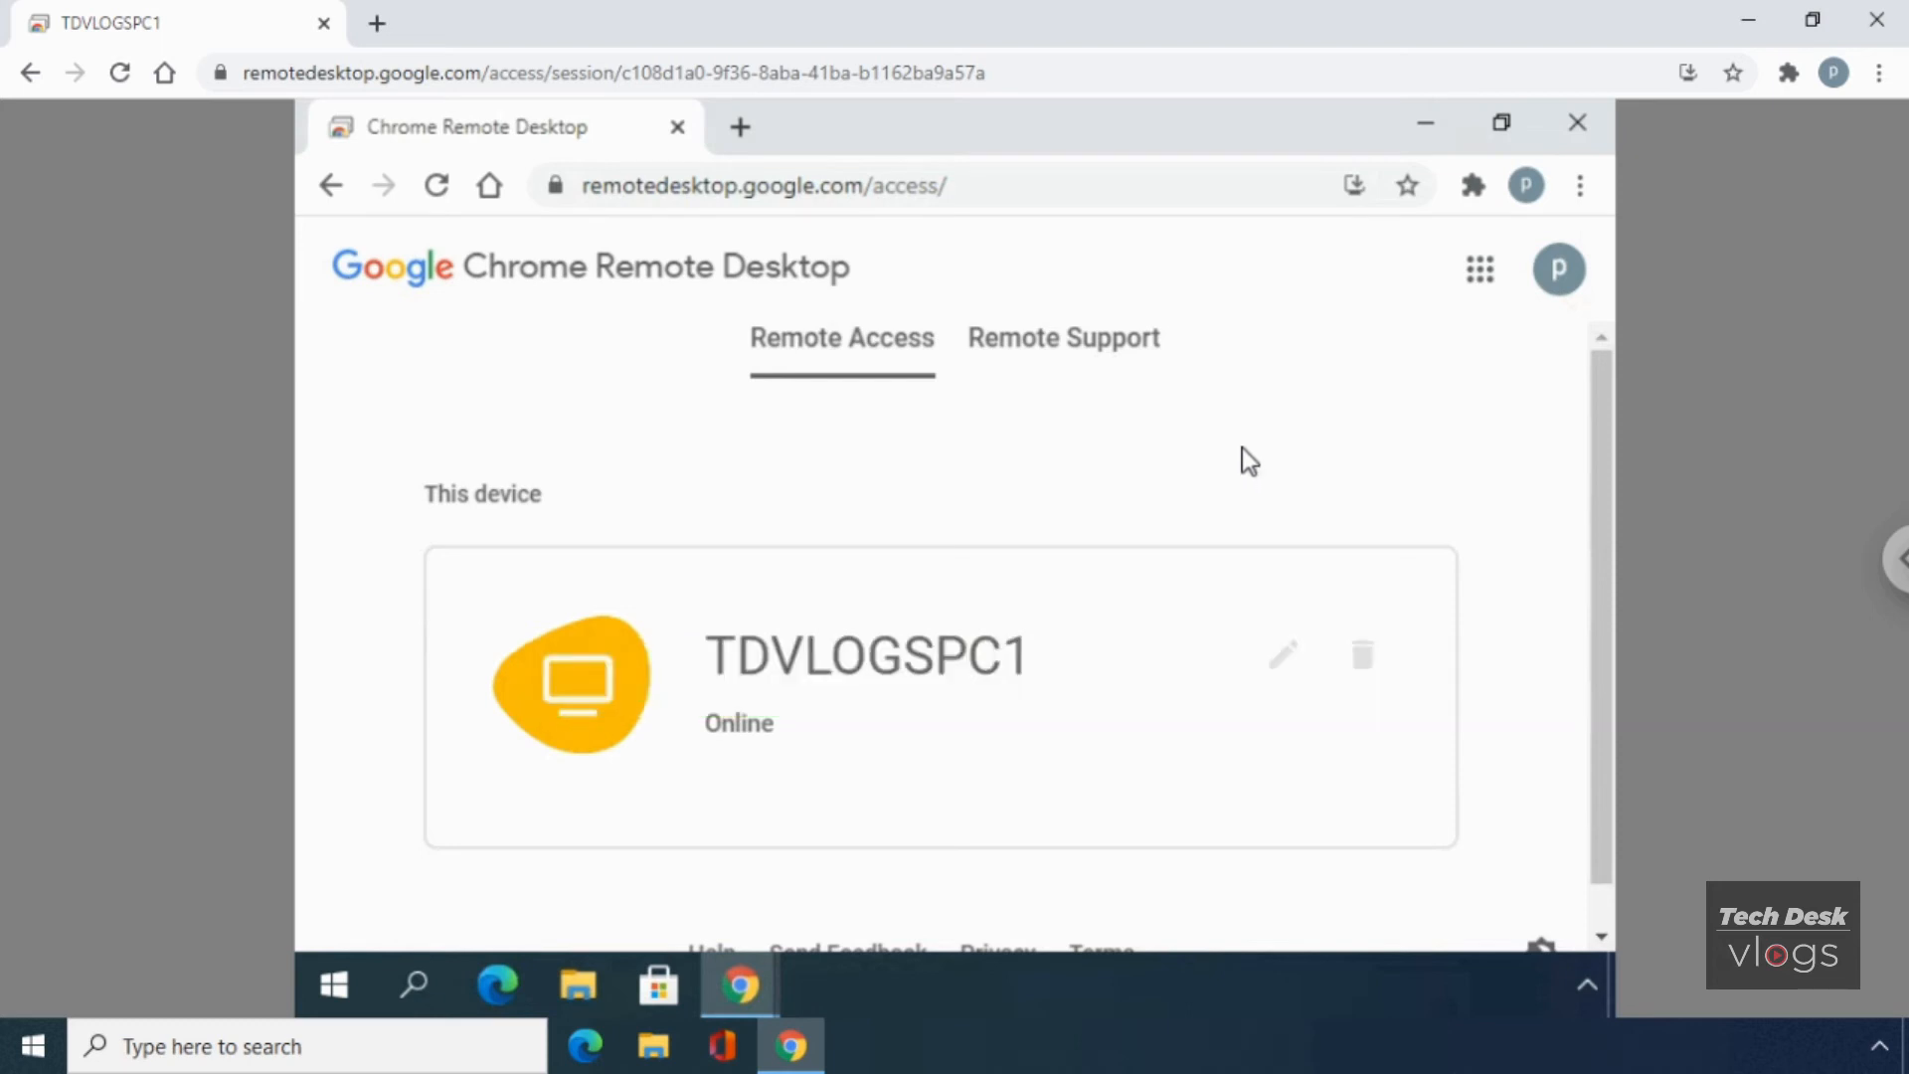
- Minimize the remote Chrome Remote Desktop window and refresh the remote desktop
left_click(1427, 128)
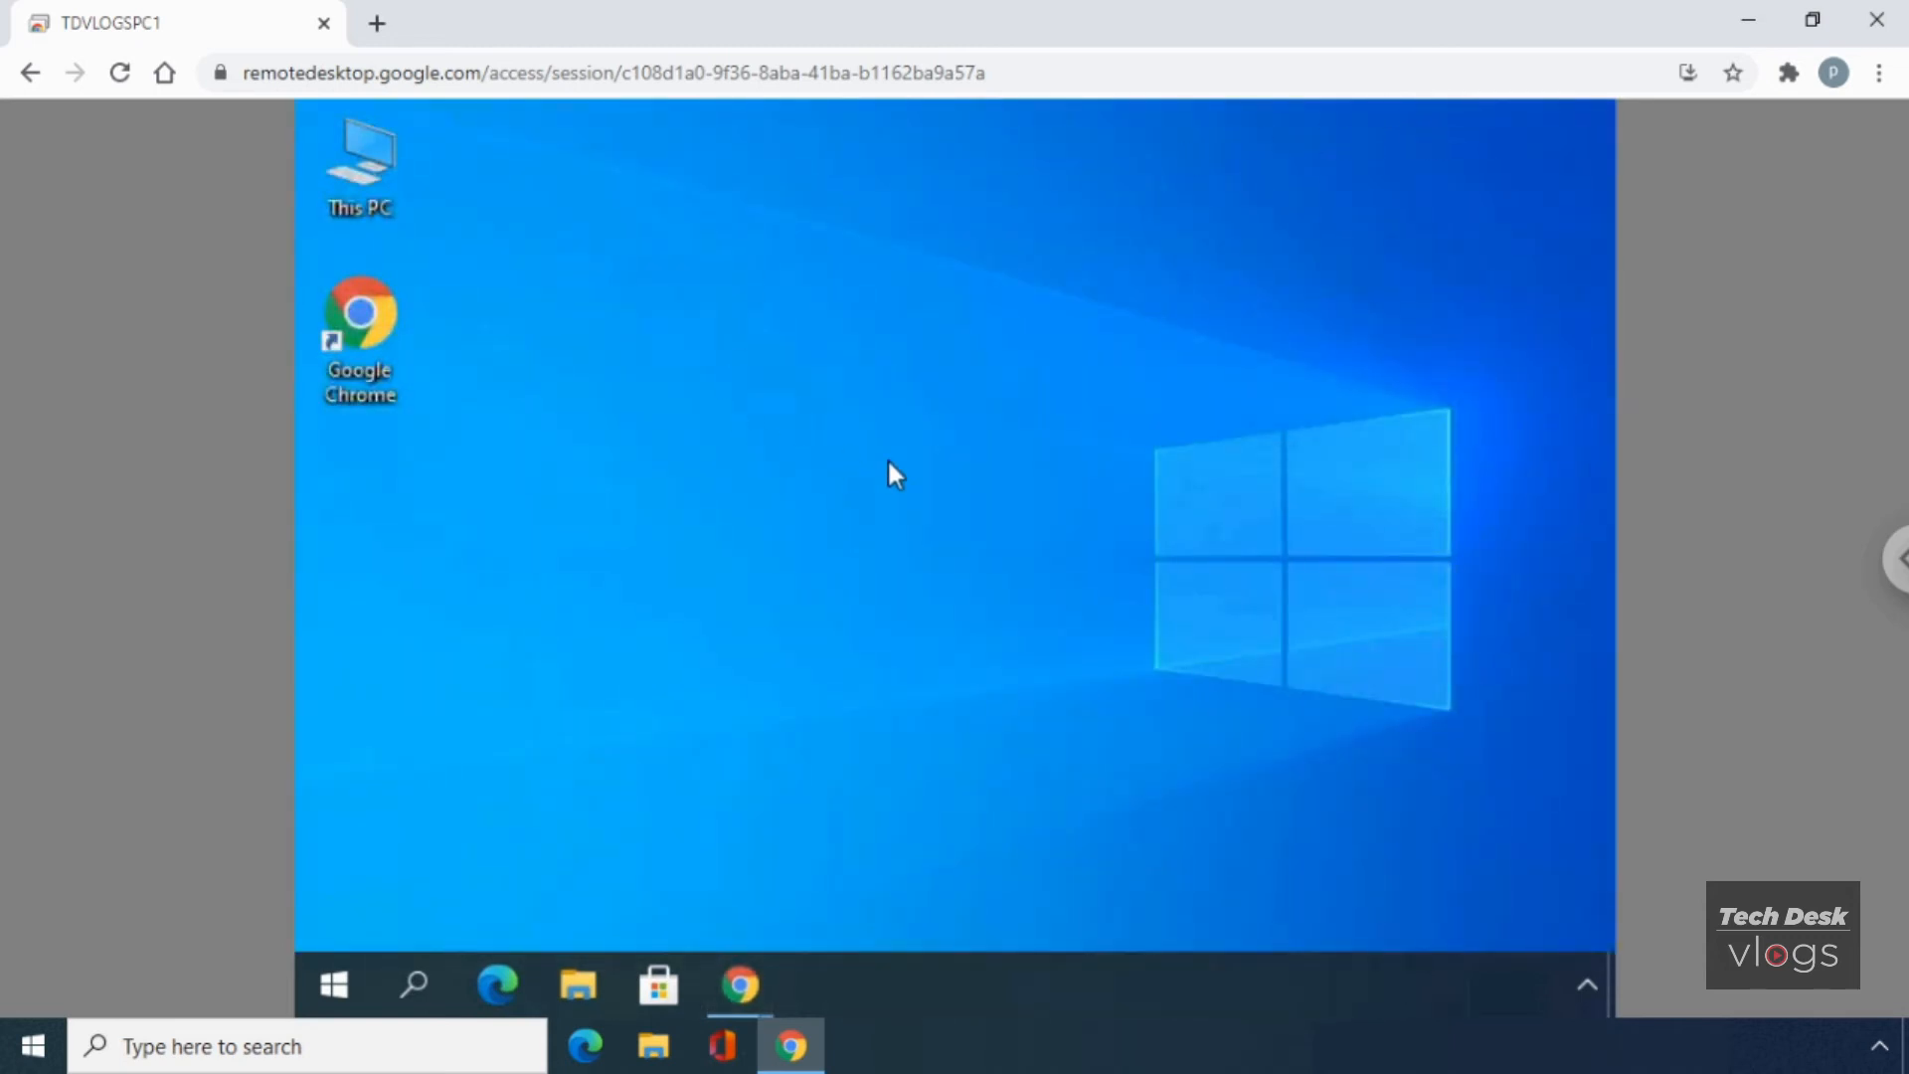
right_click(922, 502)
left_click(796, 605)
- Toggle Resize to fit and Full-screen on and off in session options, then disconnect
left_click(1897, 562)
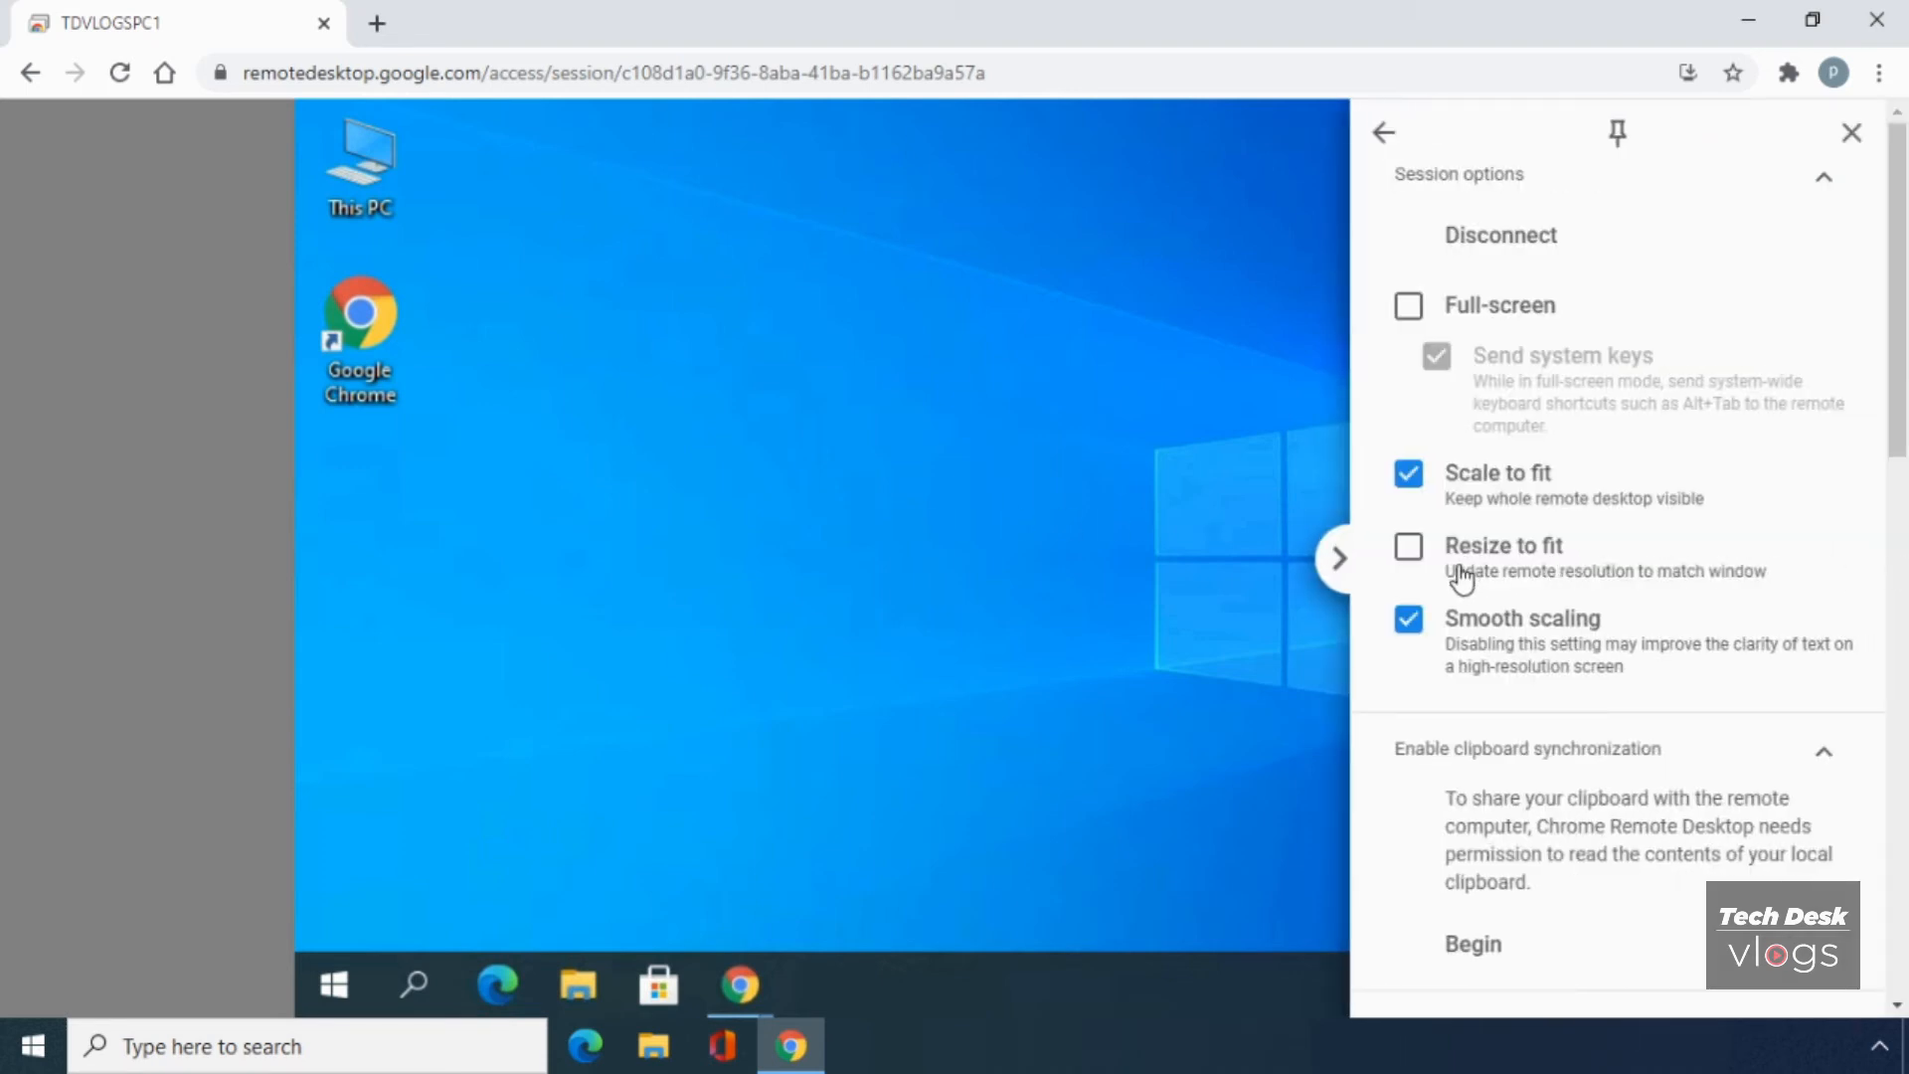
left_click(1406, 555)
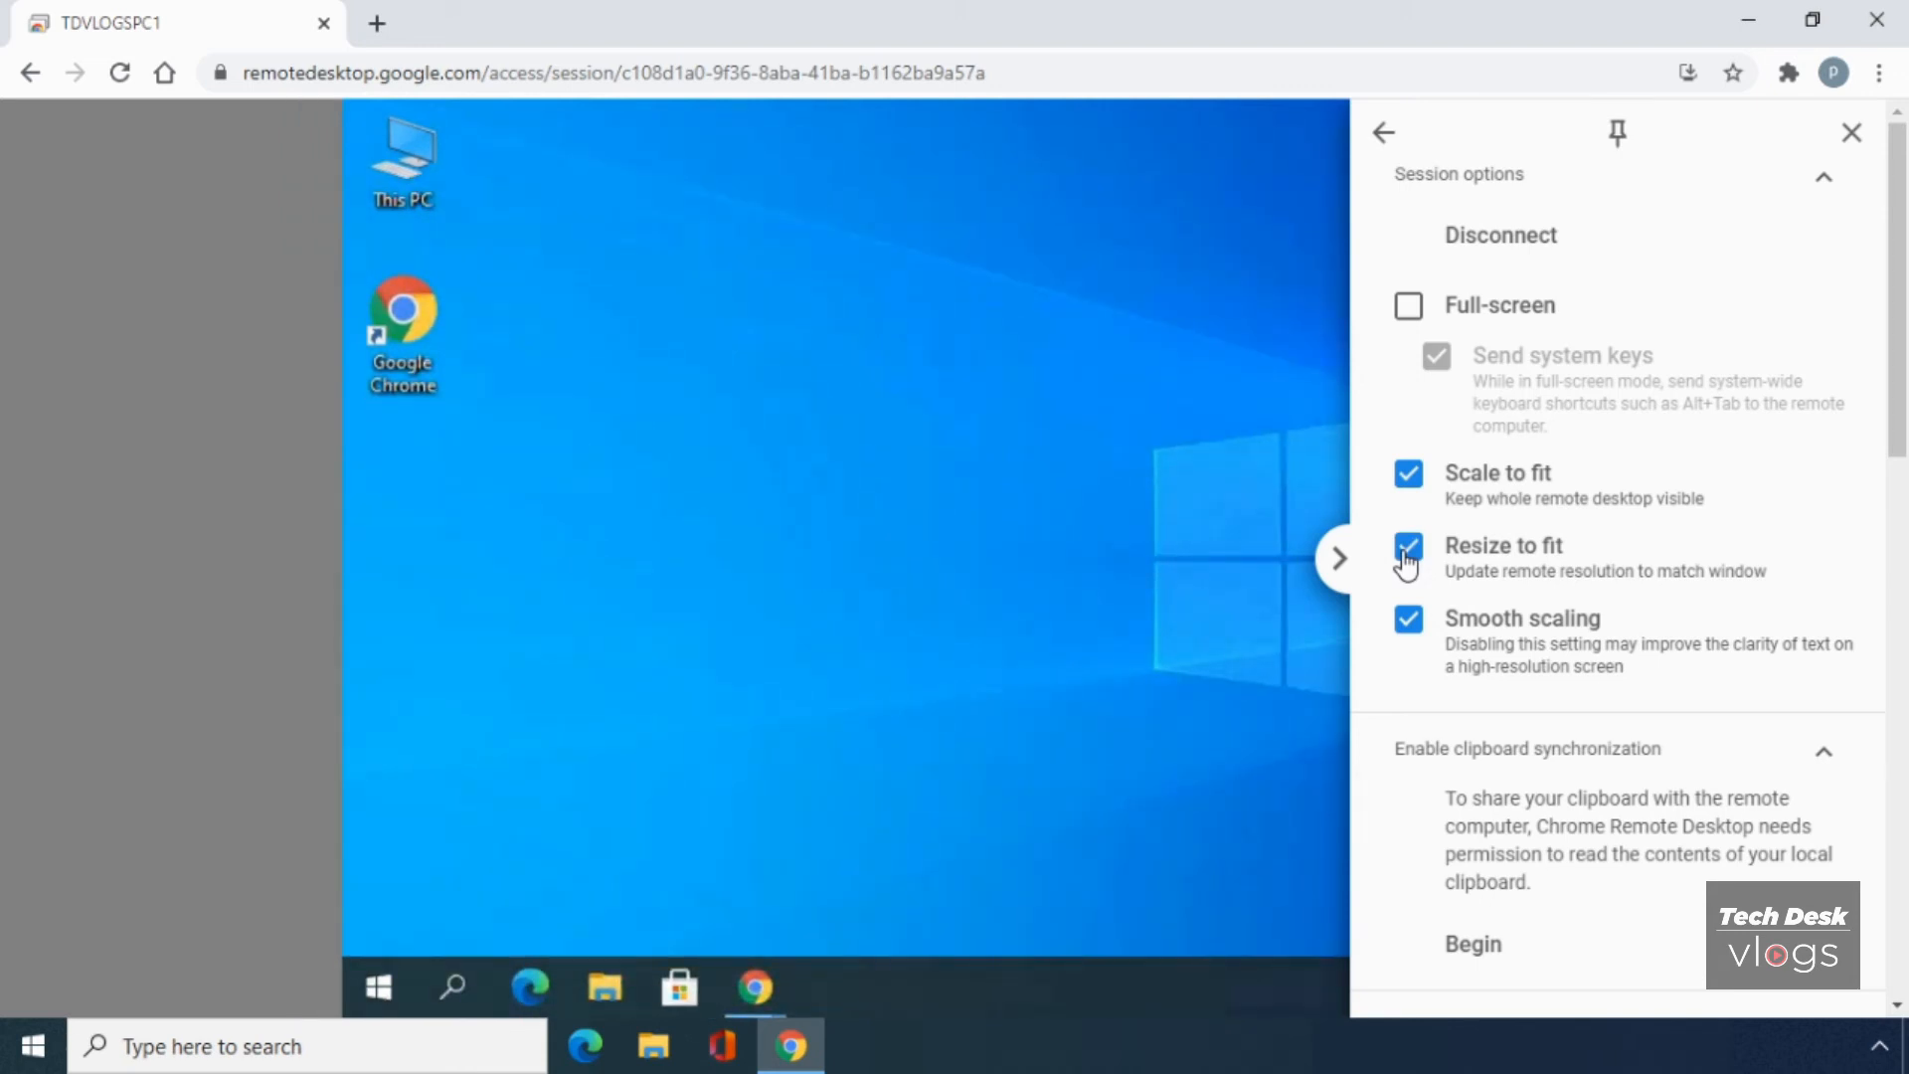
left_click(1406, 555)
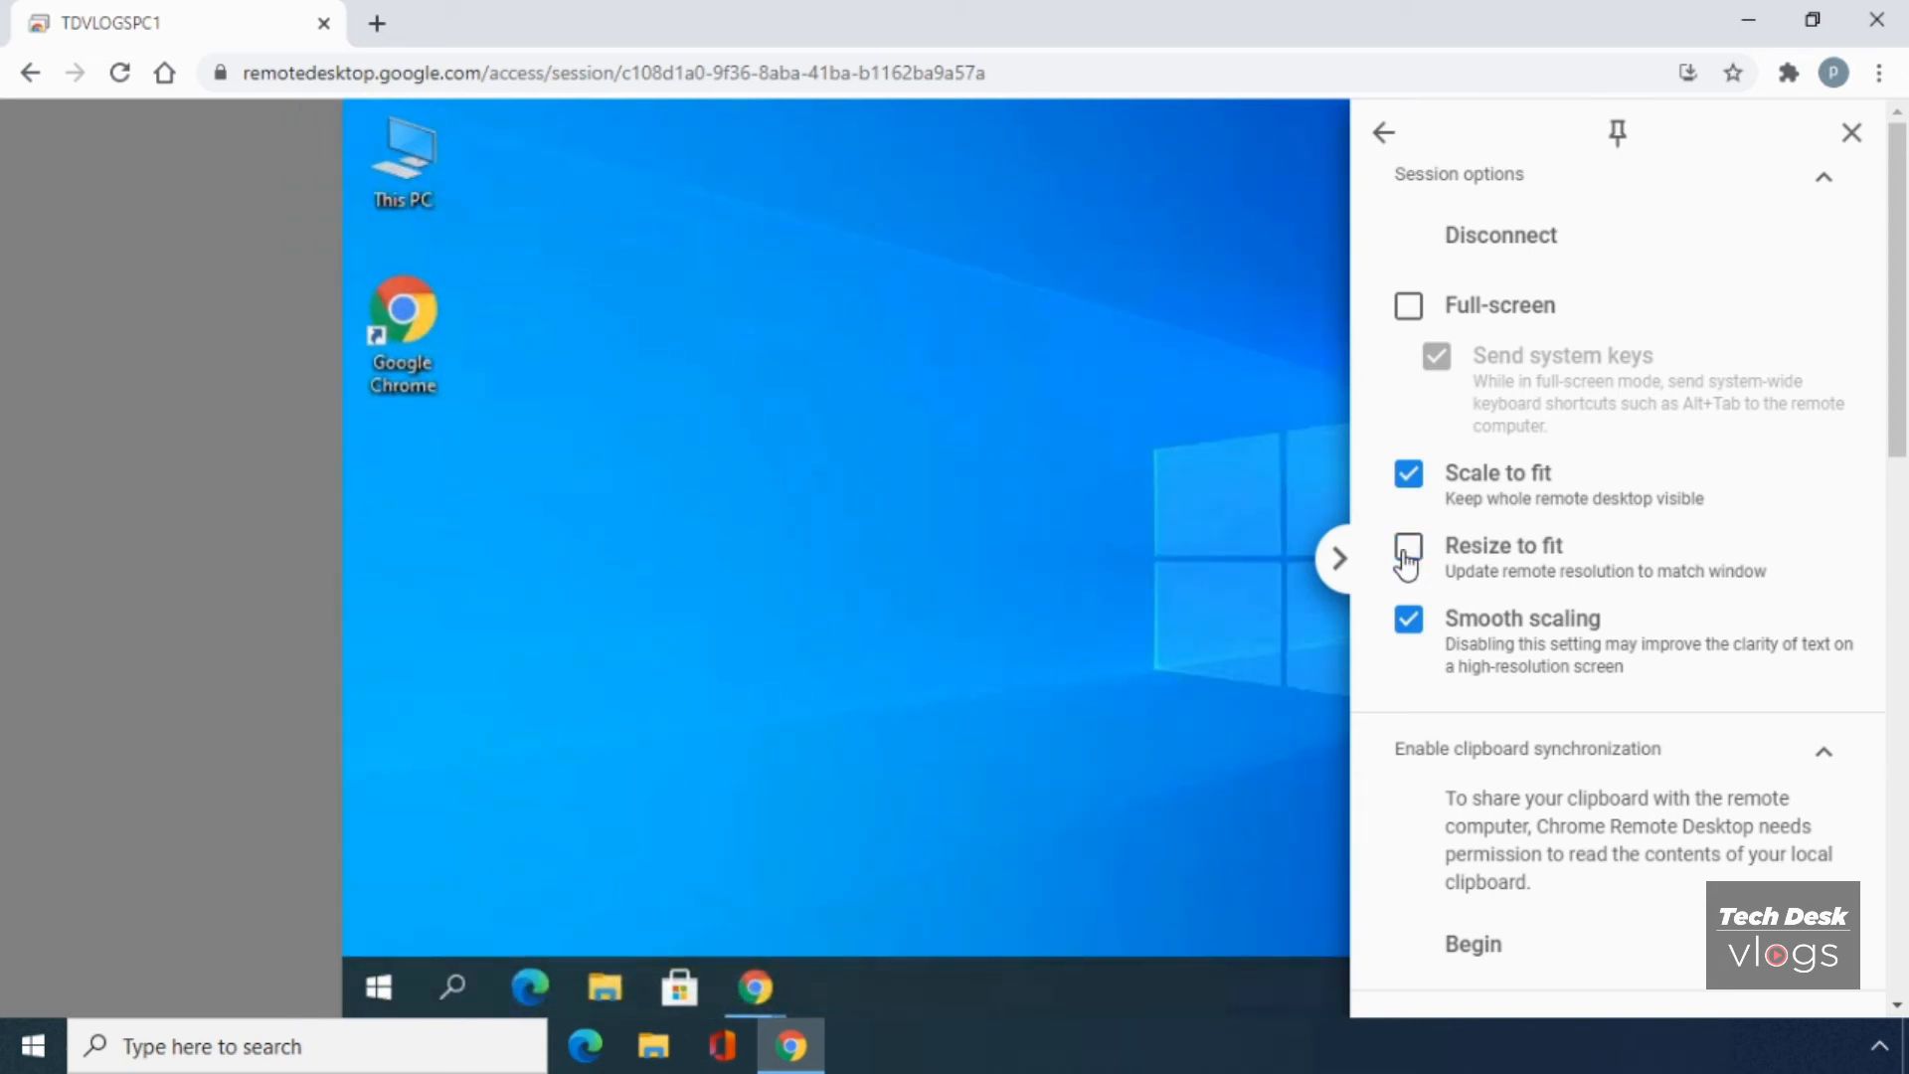
left_click(1410, 310)
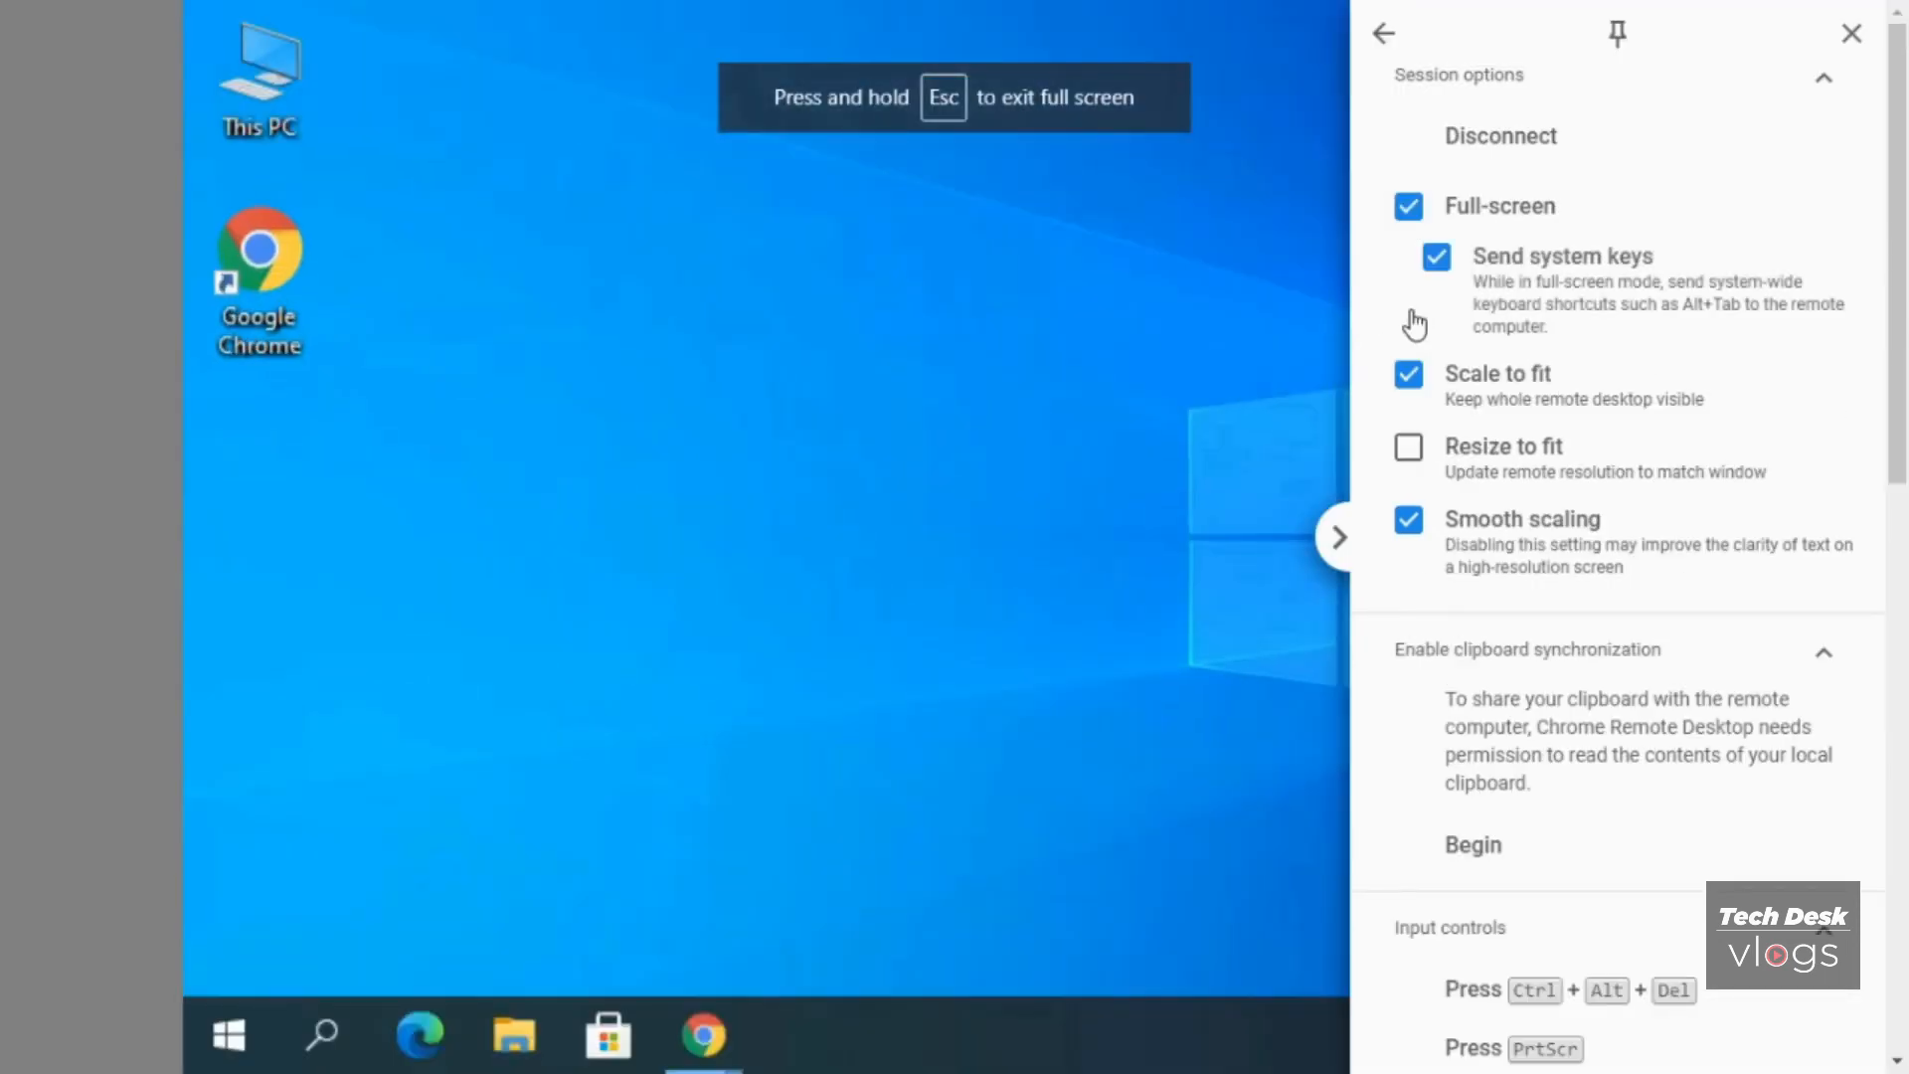
left_click(1409, 208)
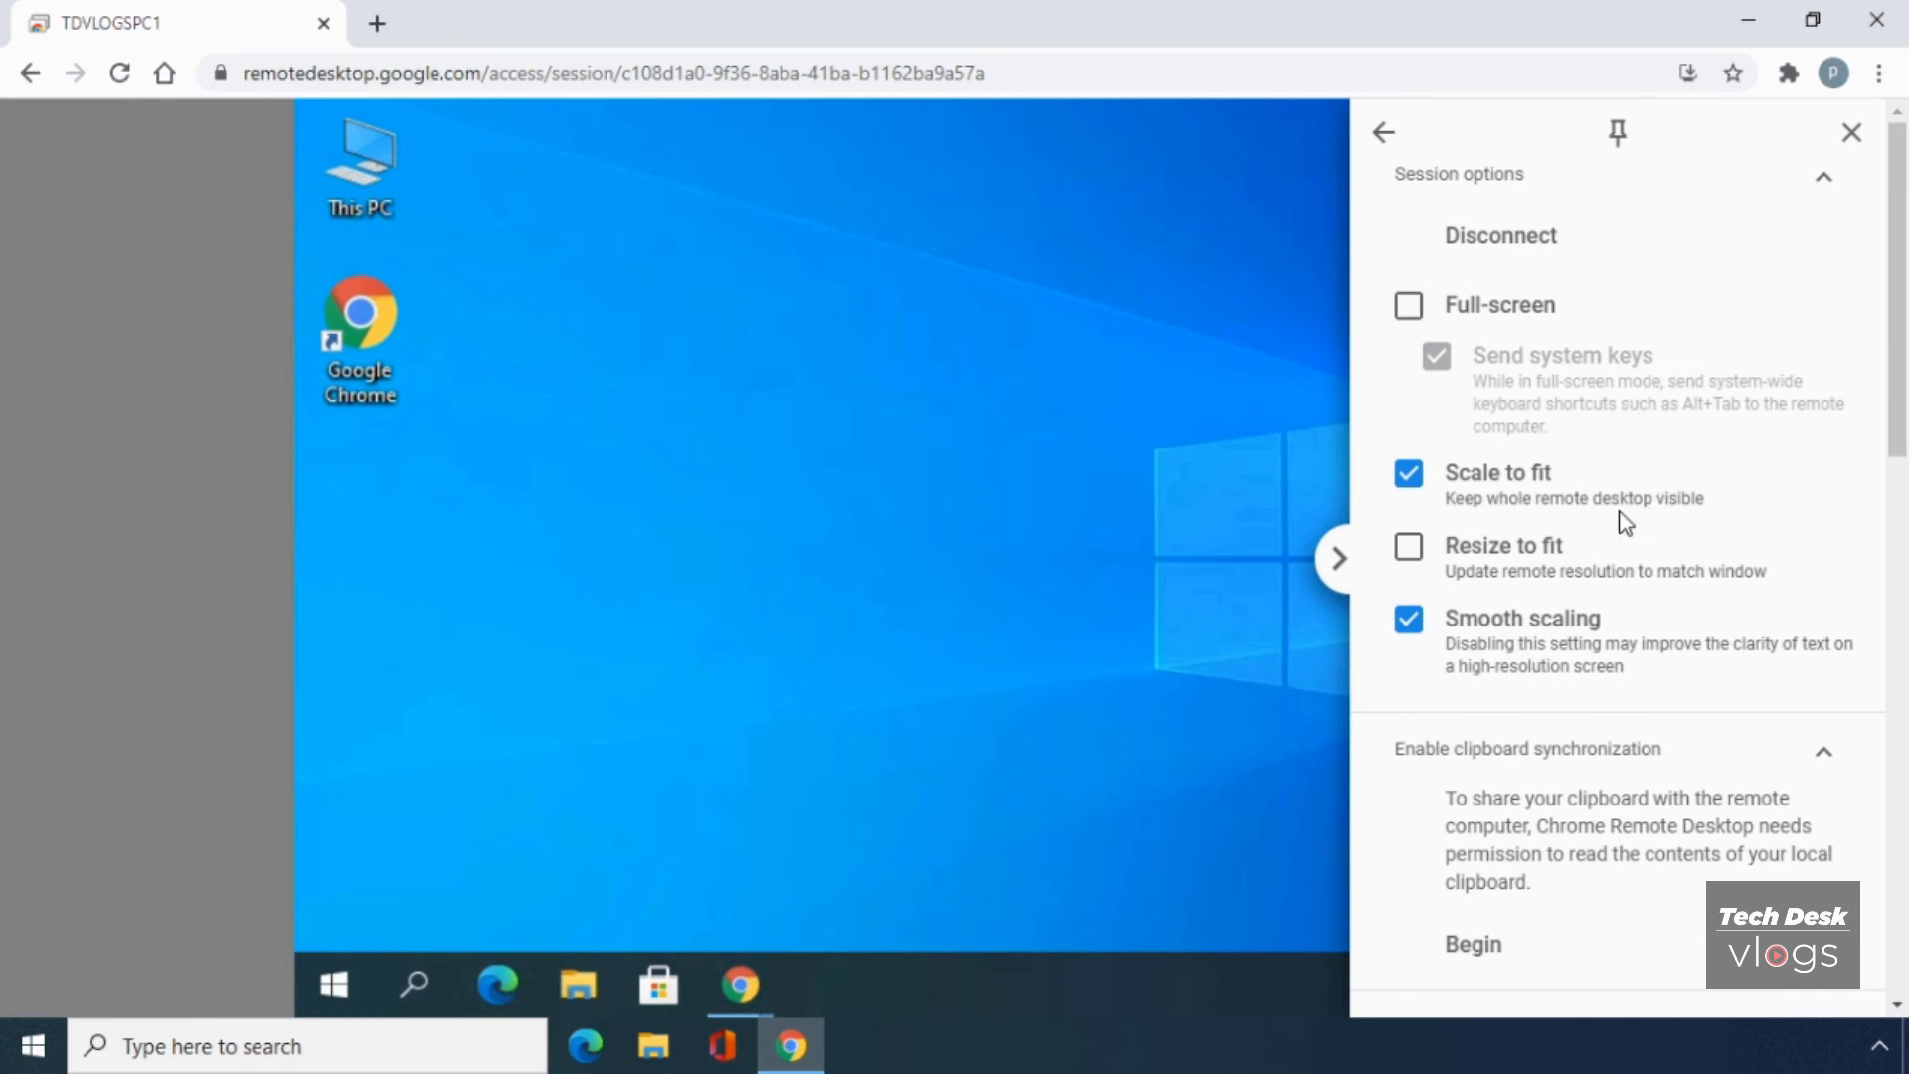
left_click(1522, 259)
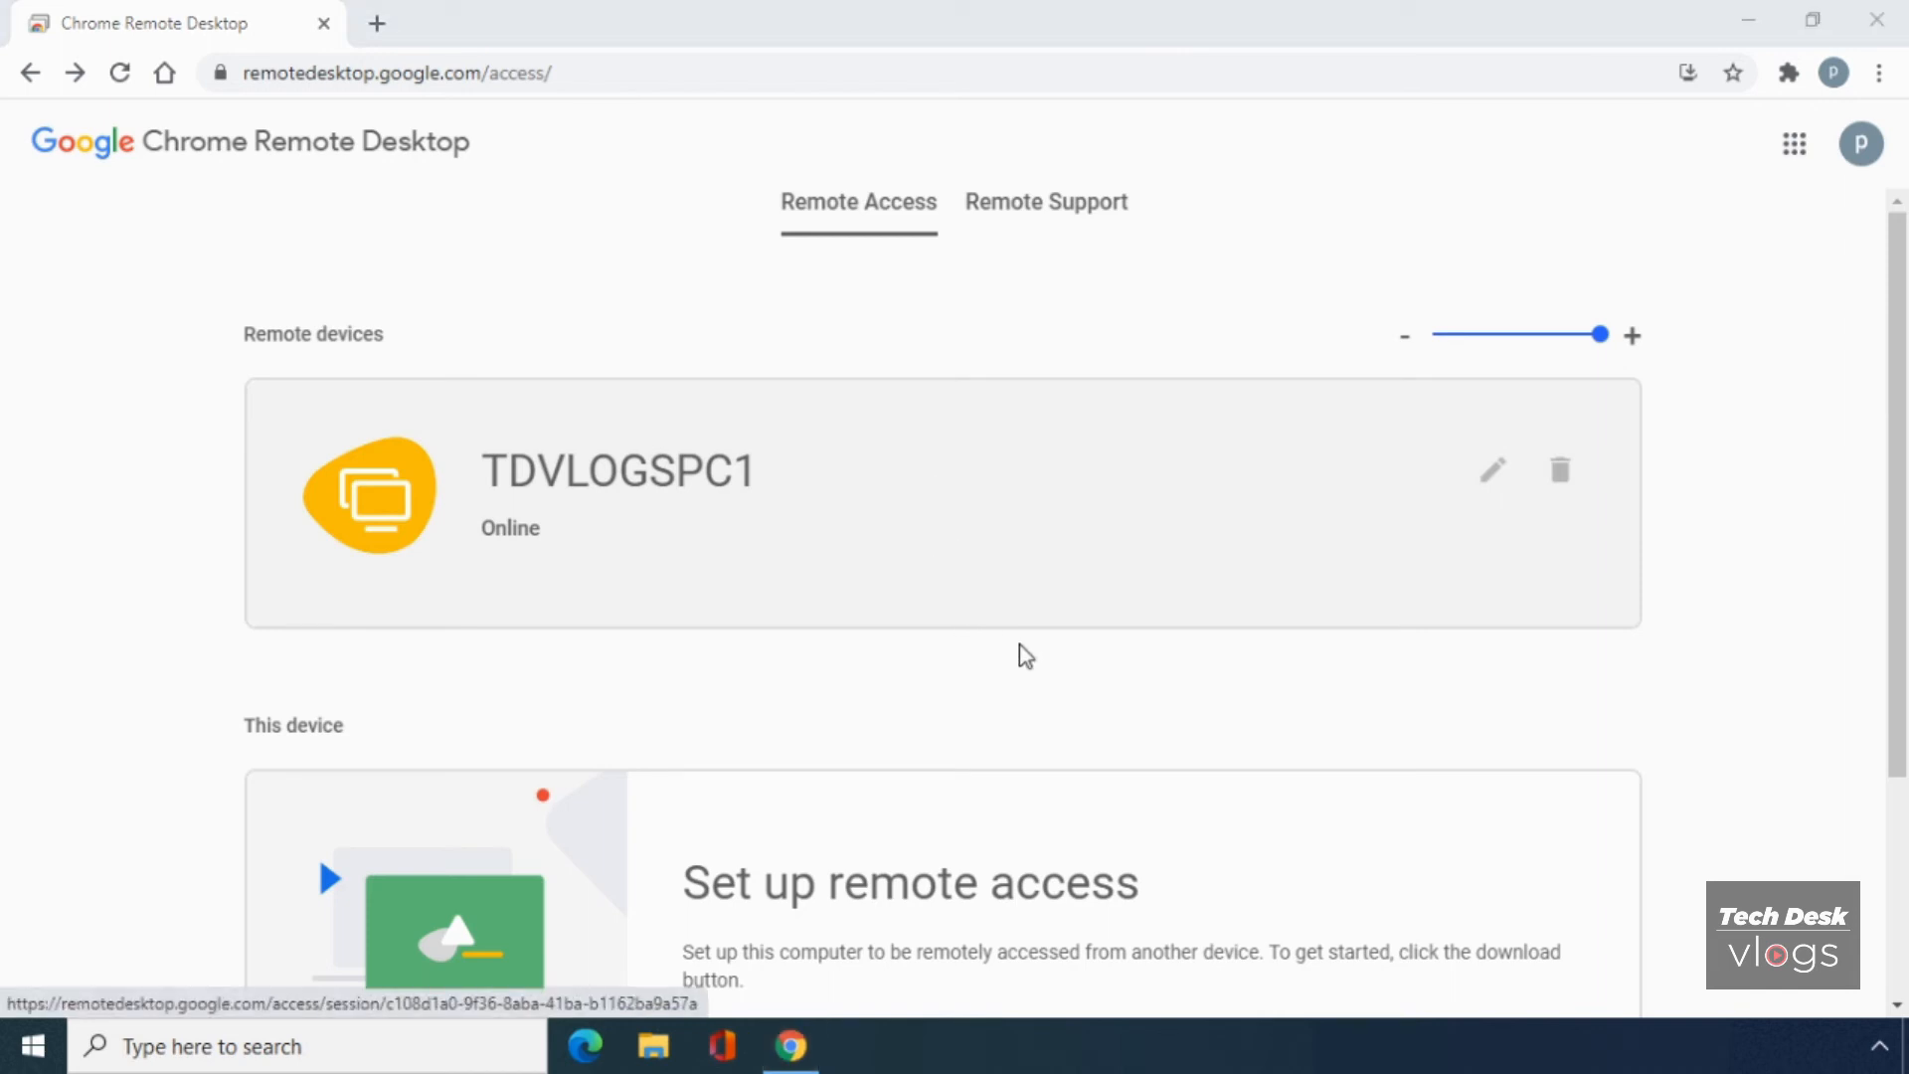
- Delete TDVLOGSPC1 from Remote devices and confirm disabling its remote connections
left_click(1558, 482)
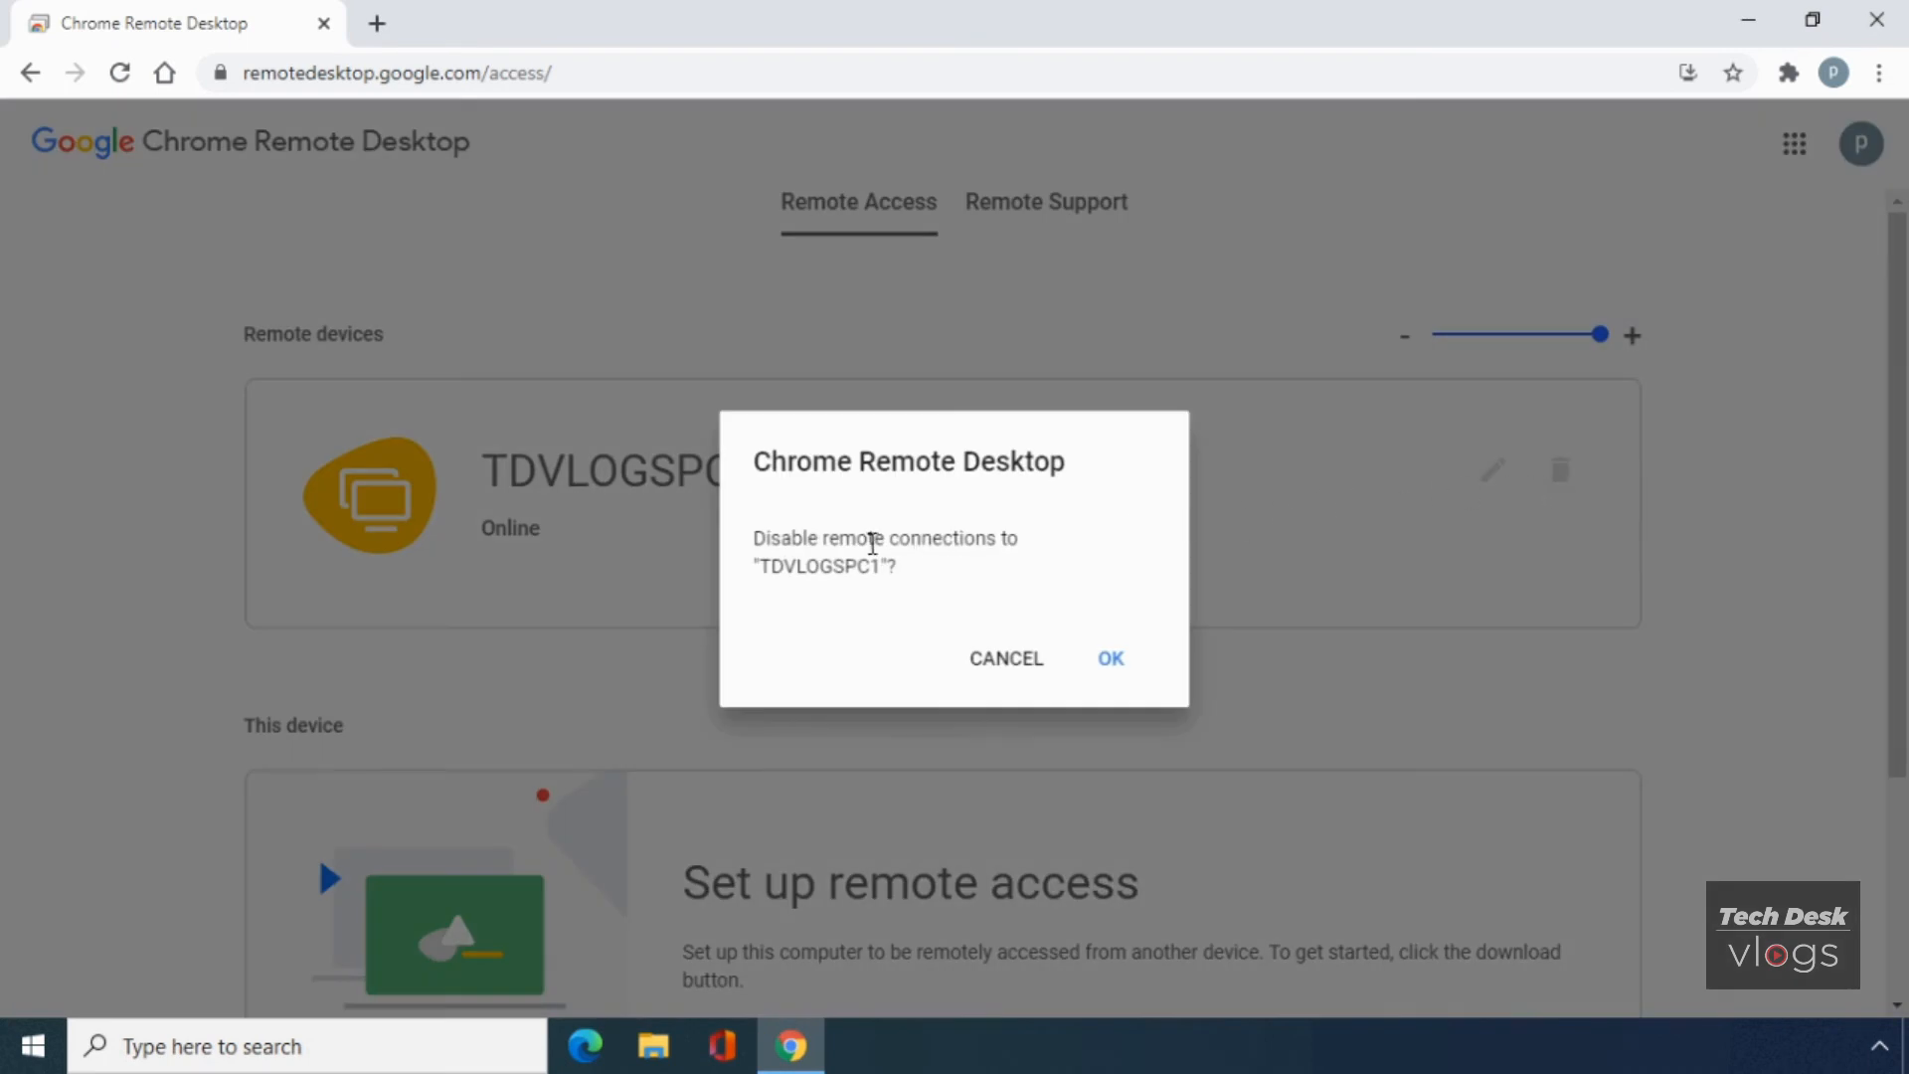
left_click(1107, 660)
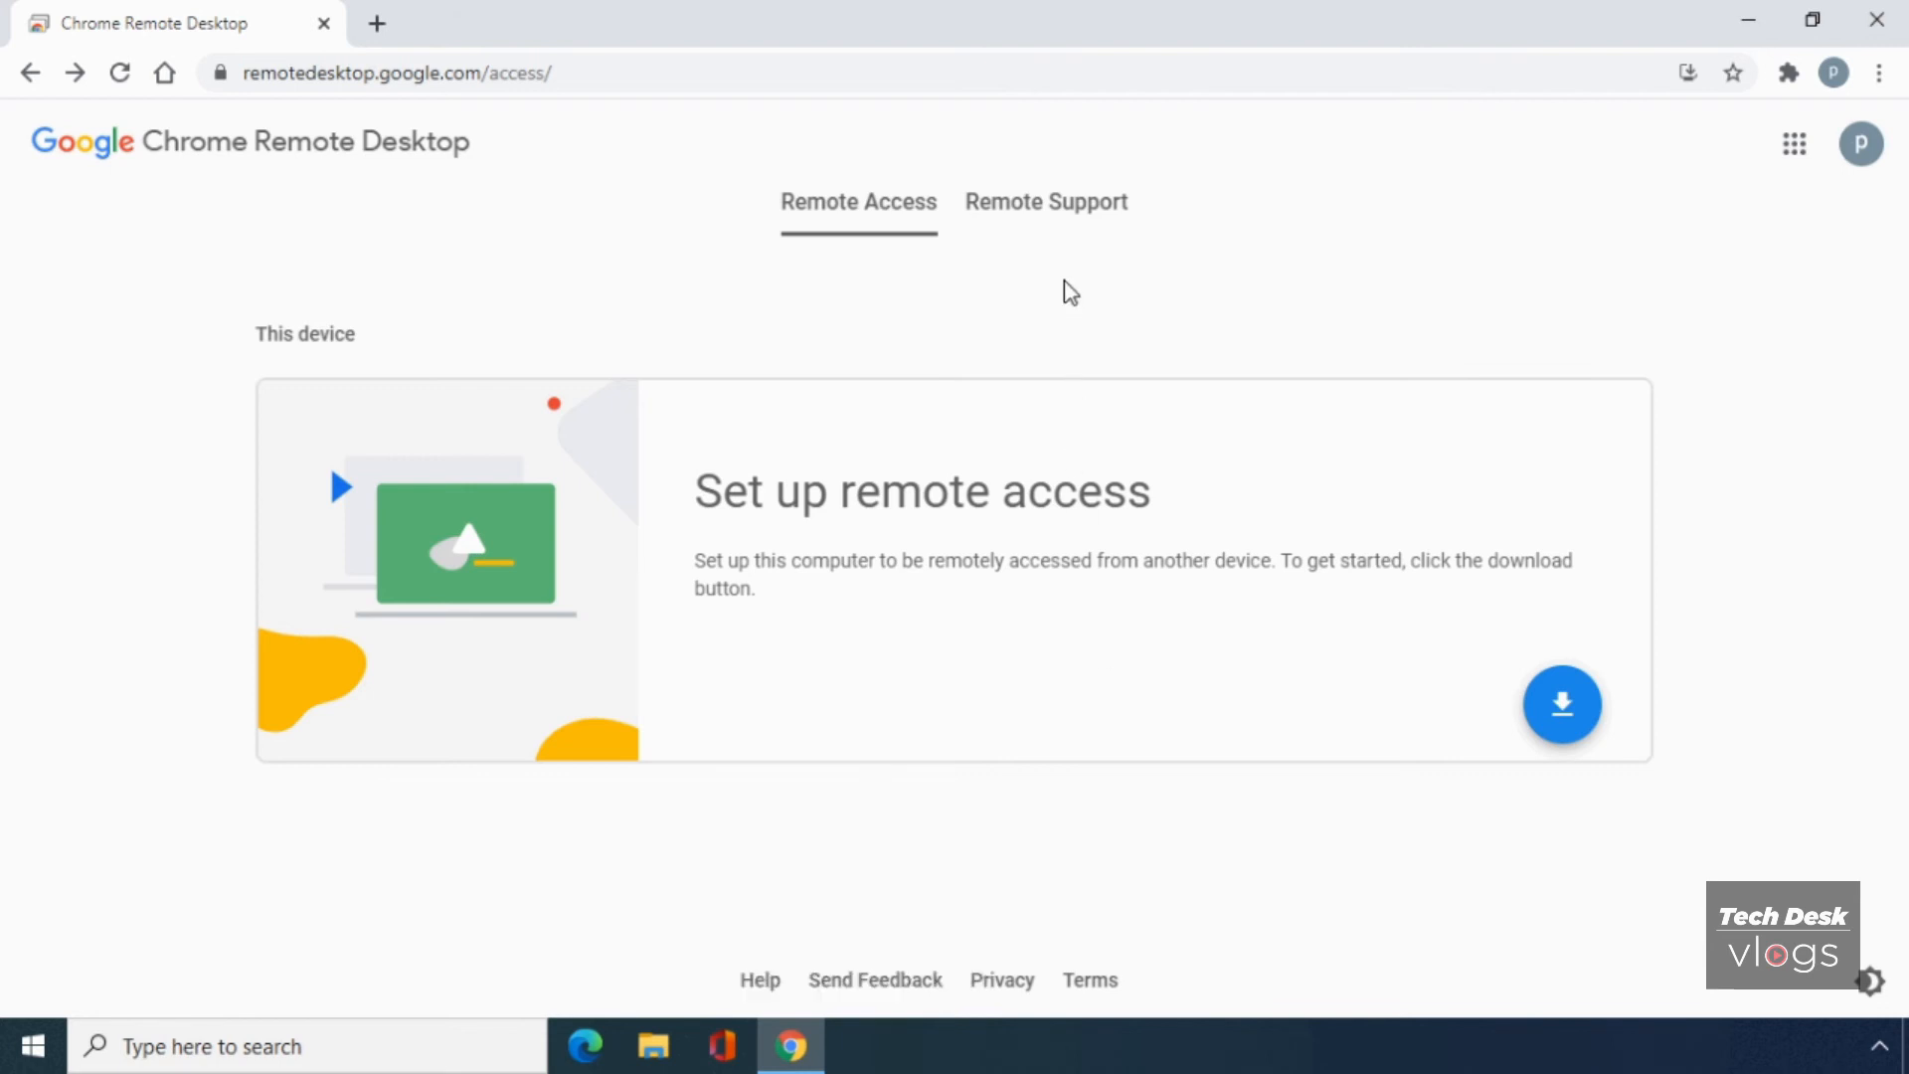
- On the Remote Support page, start the download under Share this screen to reach the extension's Web Store listing
left_click(1056, 207)
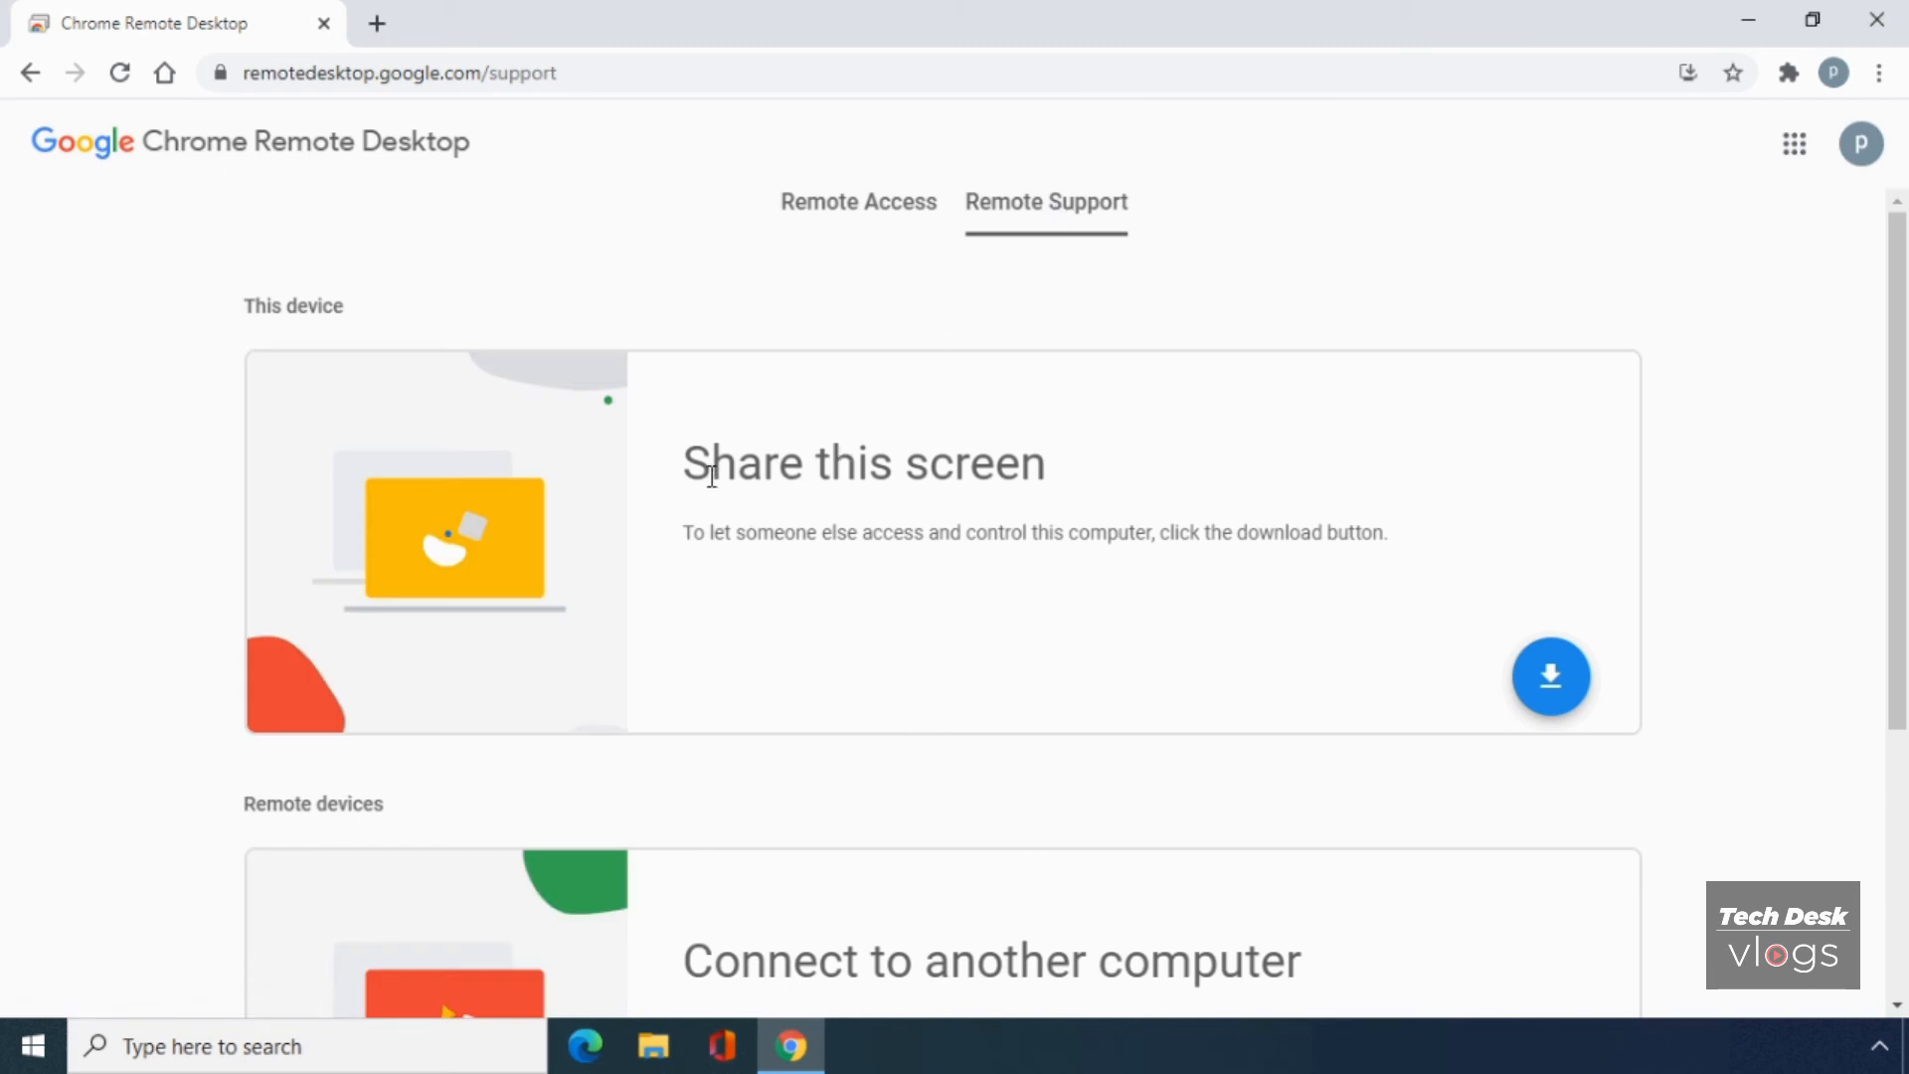
left_click_drag(684, 465, 1389, 554)
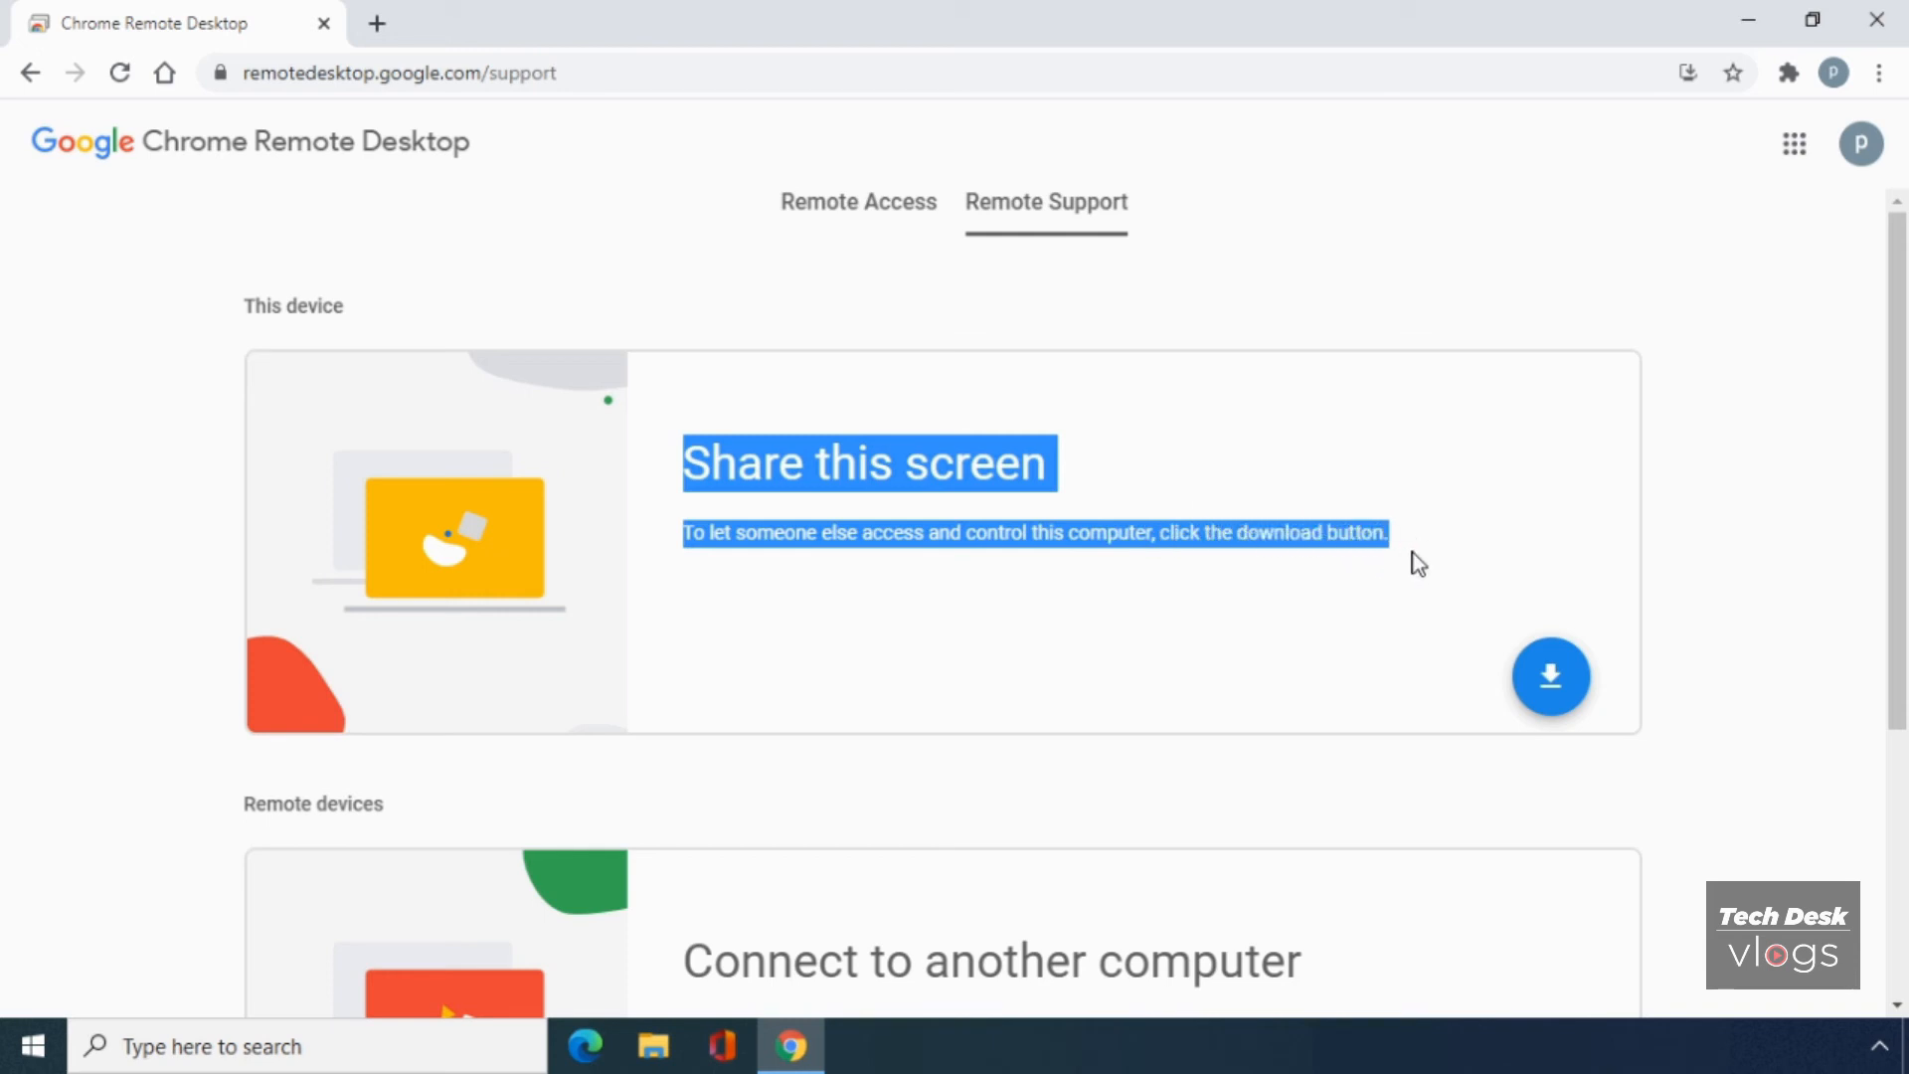
left_click(1551, 676)
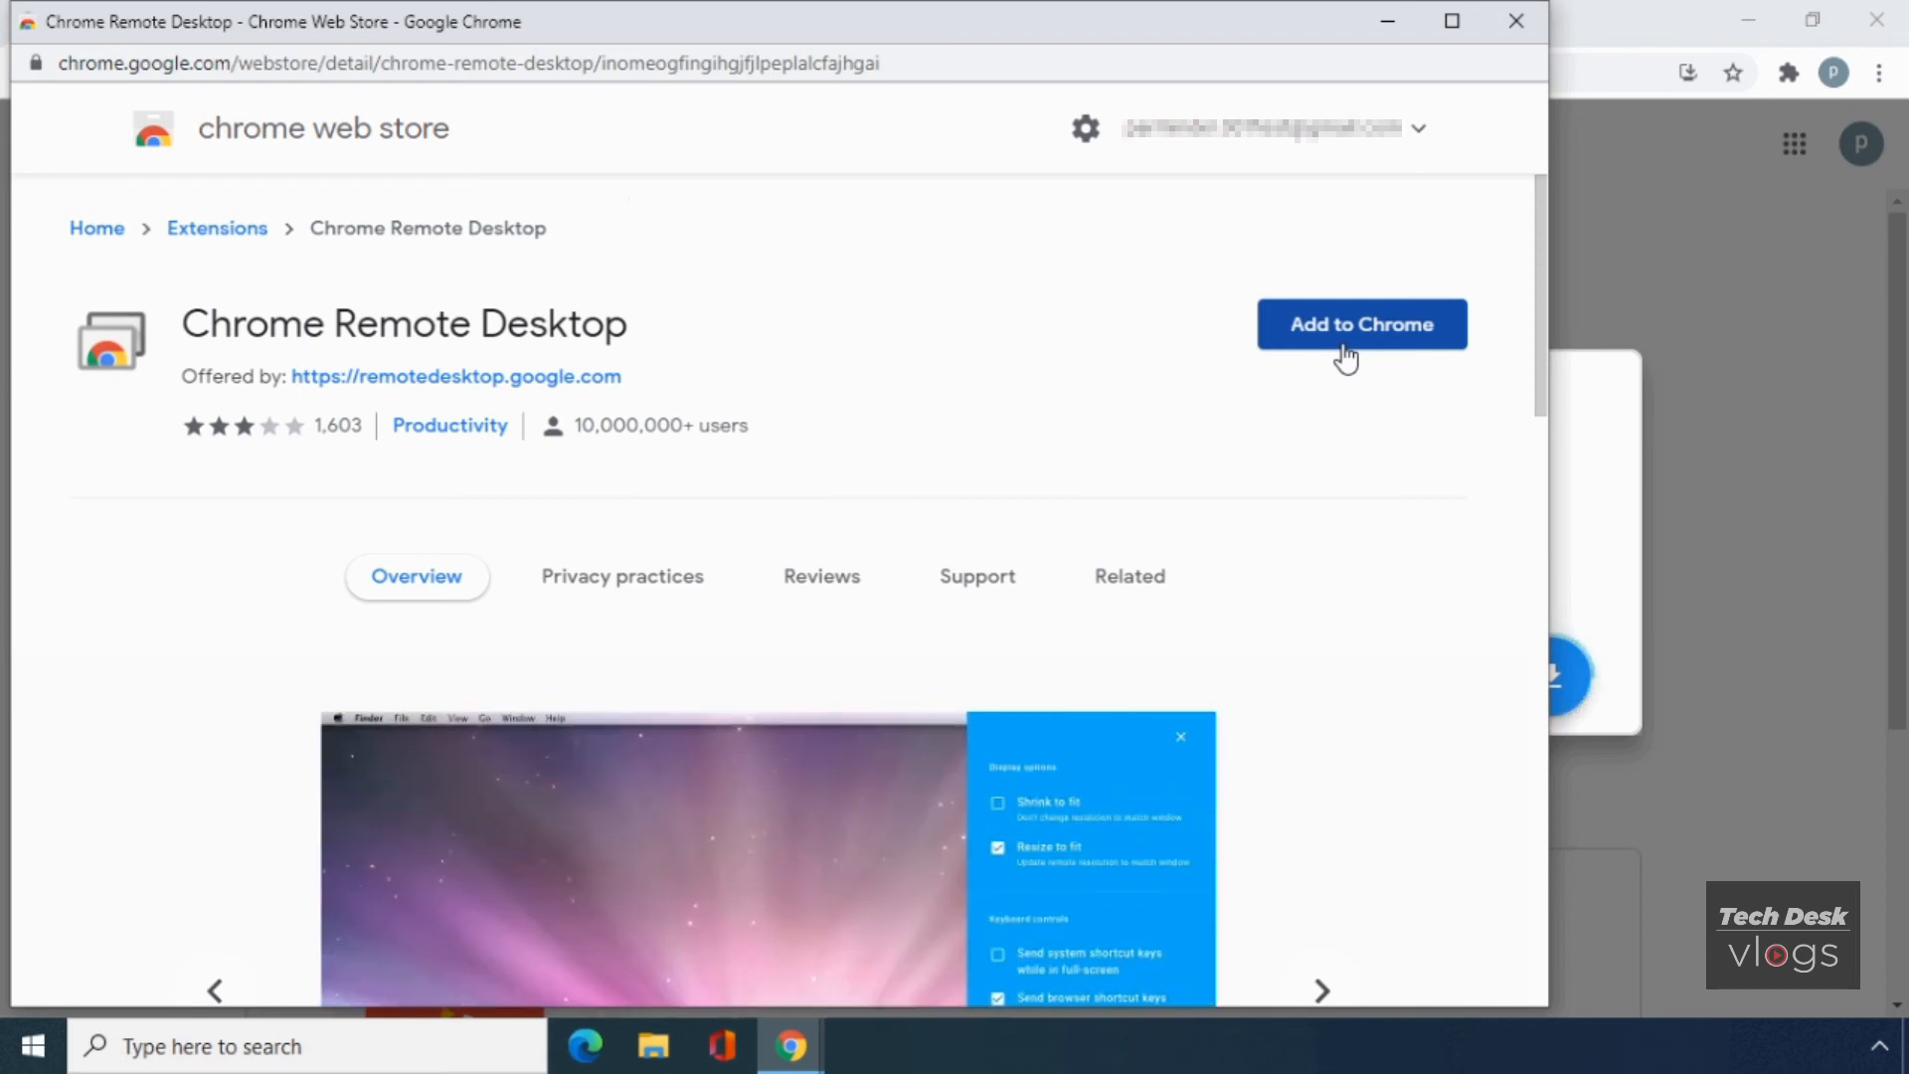
- Add the Chrome Remote Desktop extension to Chrome and dismiss the added notice
left_click(1346, 348)
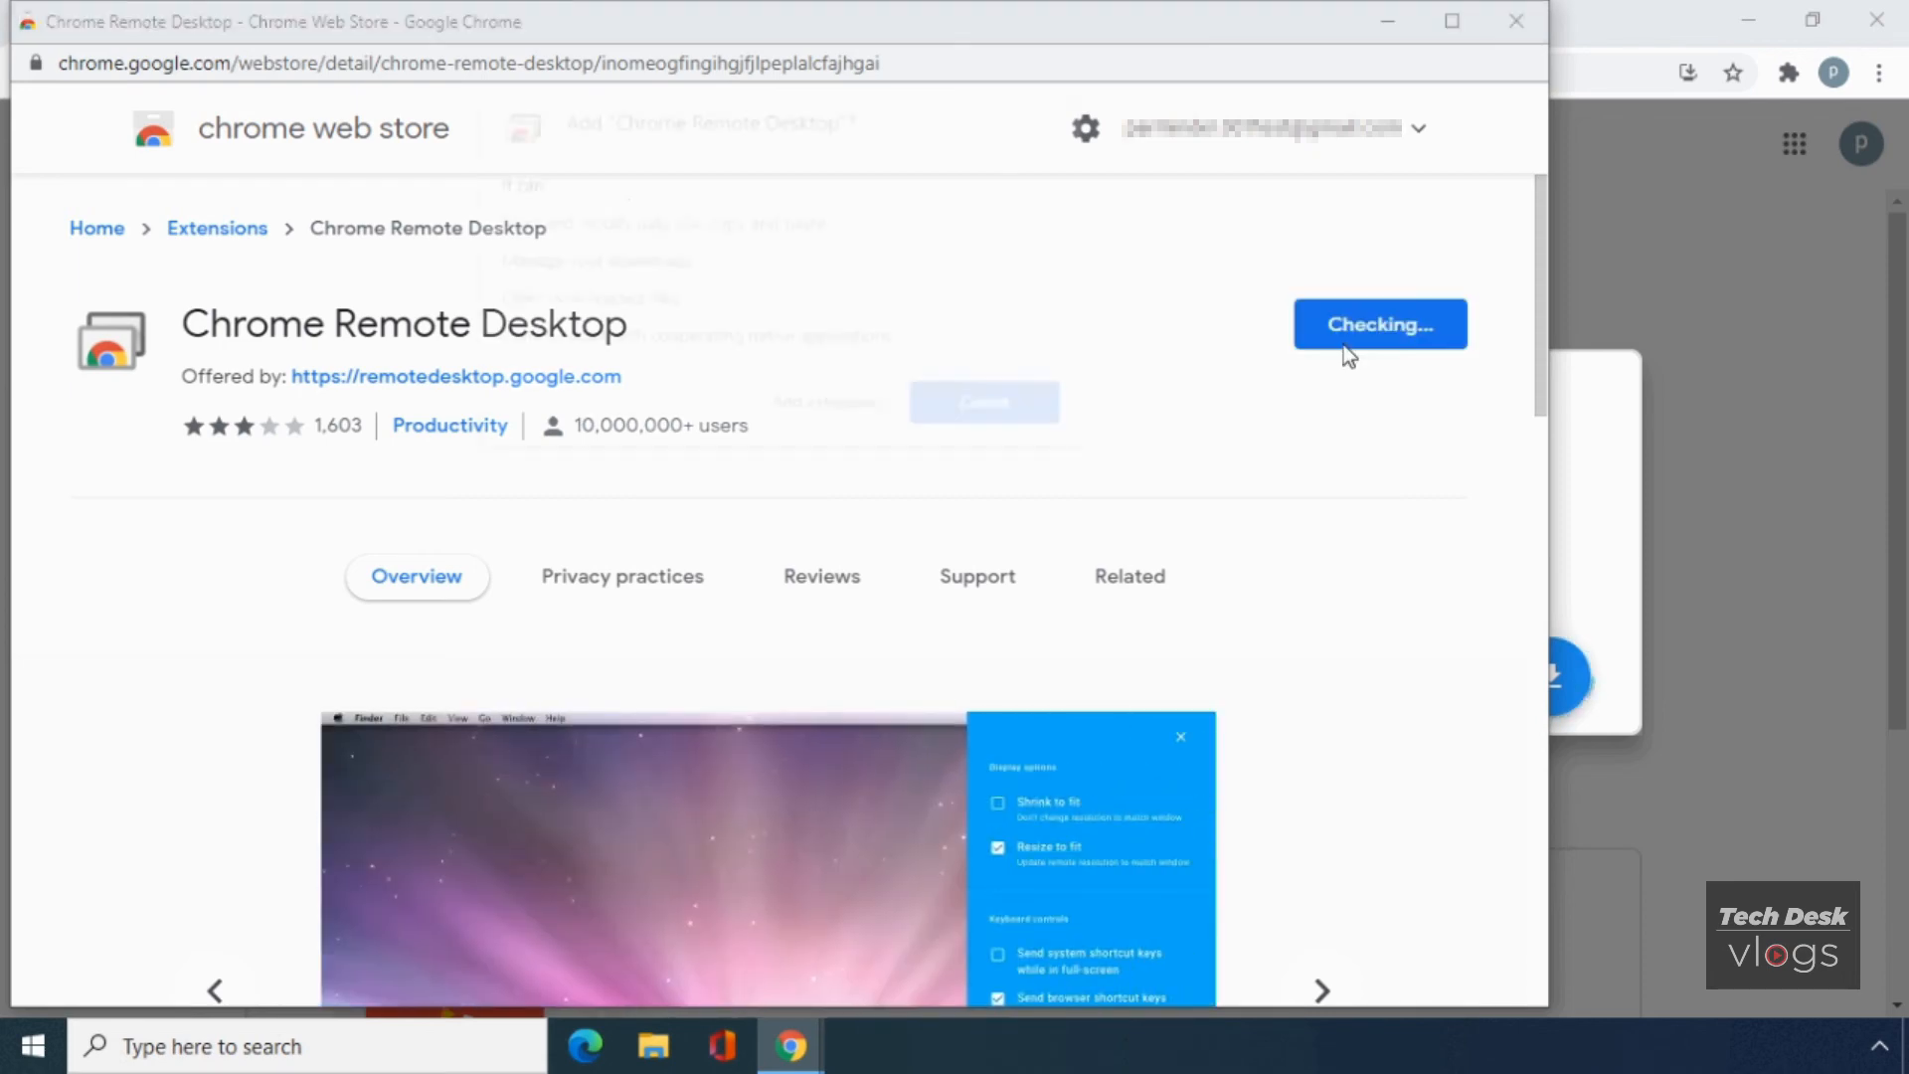
left_click(870, 405)
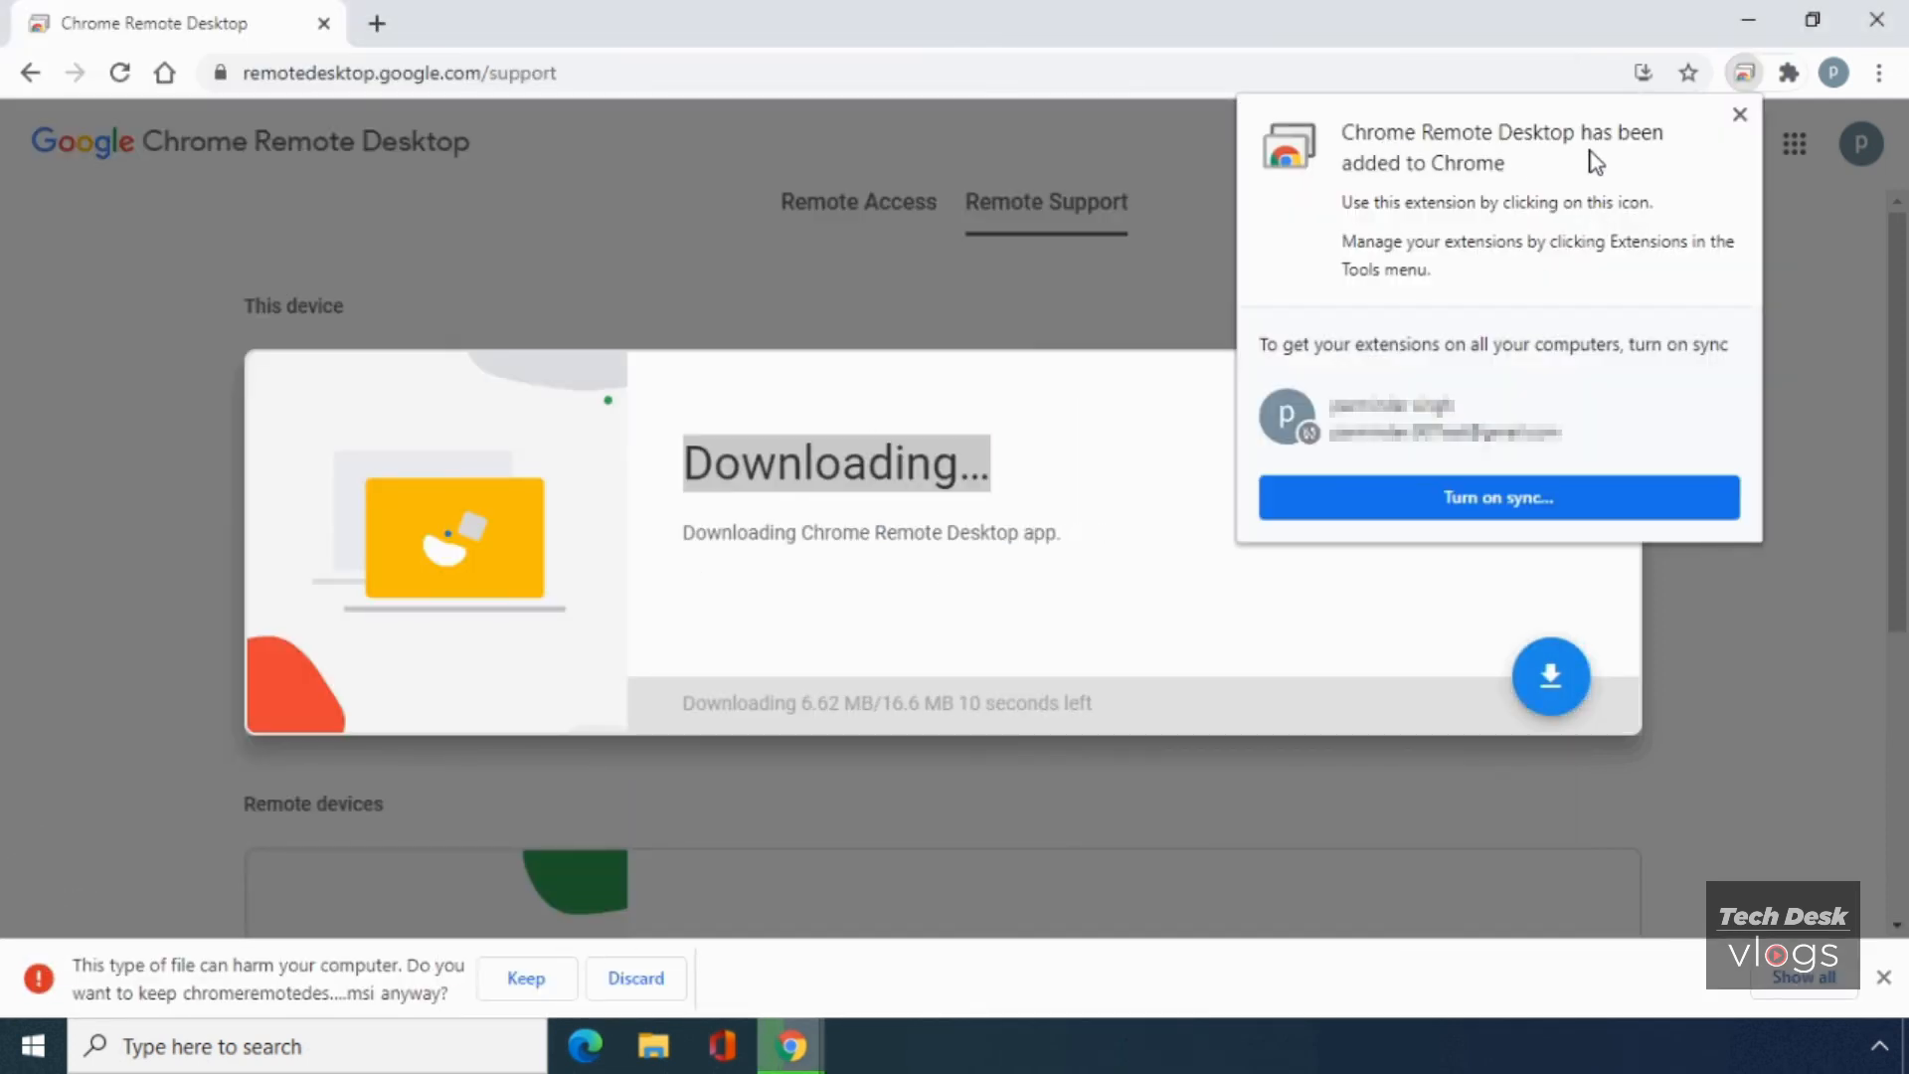
left_click(1739, 116)
- Keep and run the downloaded .msi, accepting prompts and UAC to install Chrome Remote Desktop Host
left_click(556, 976)
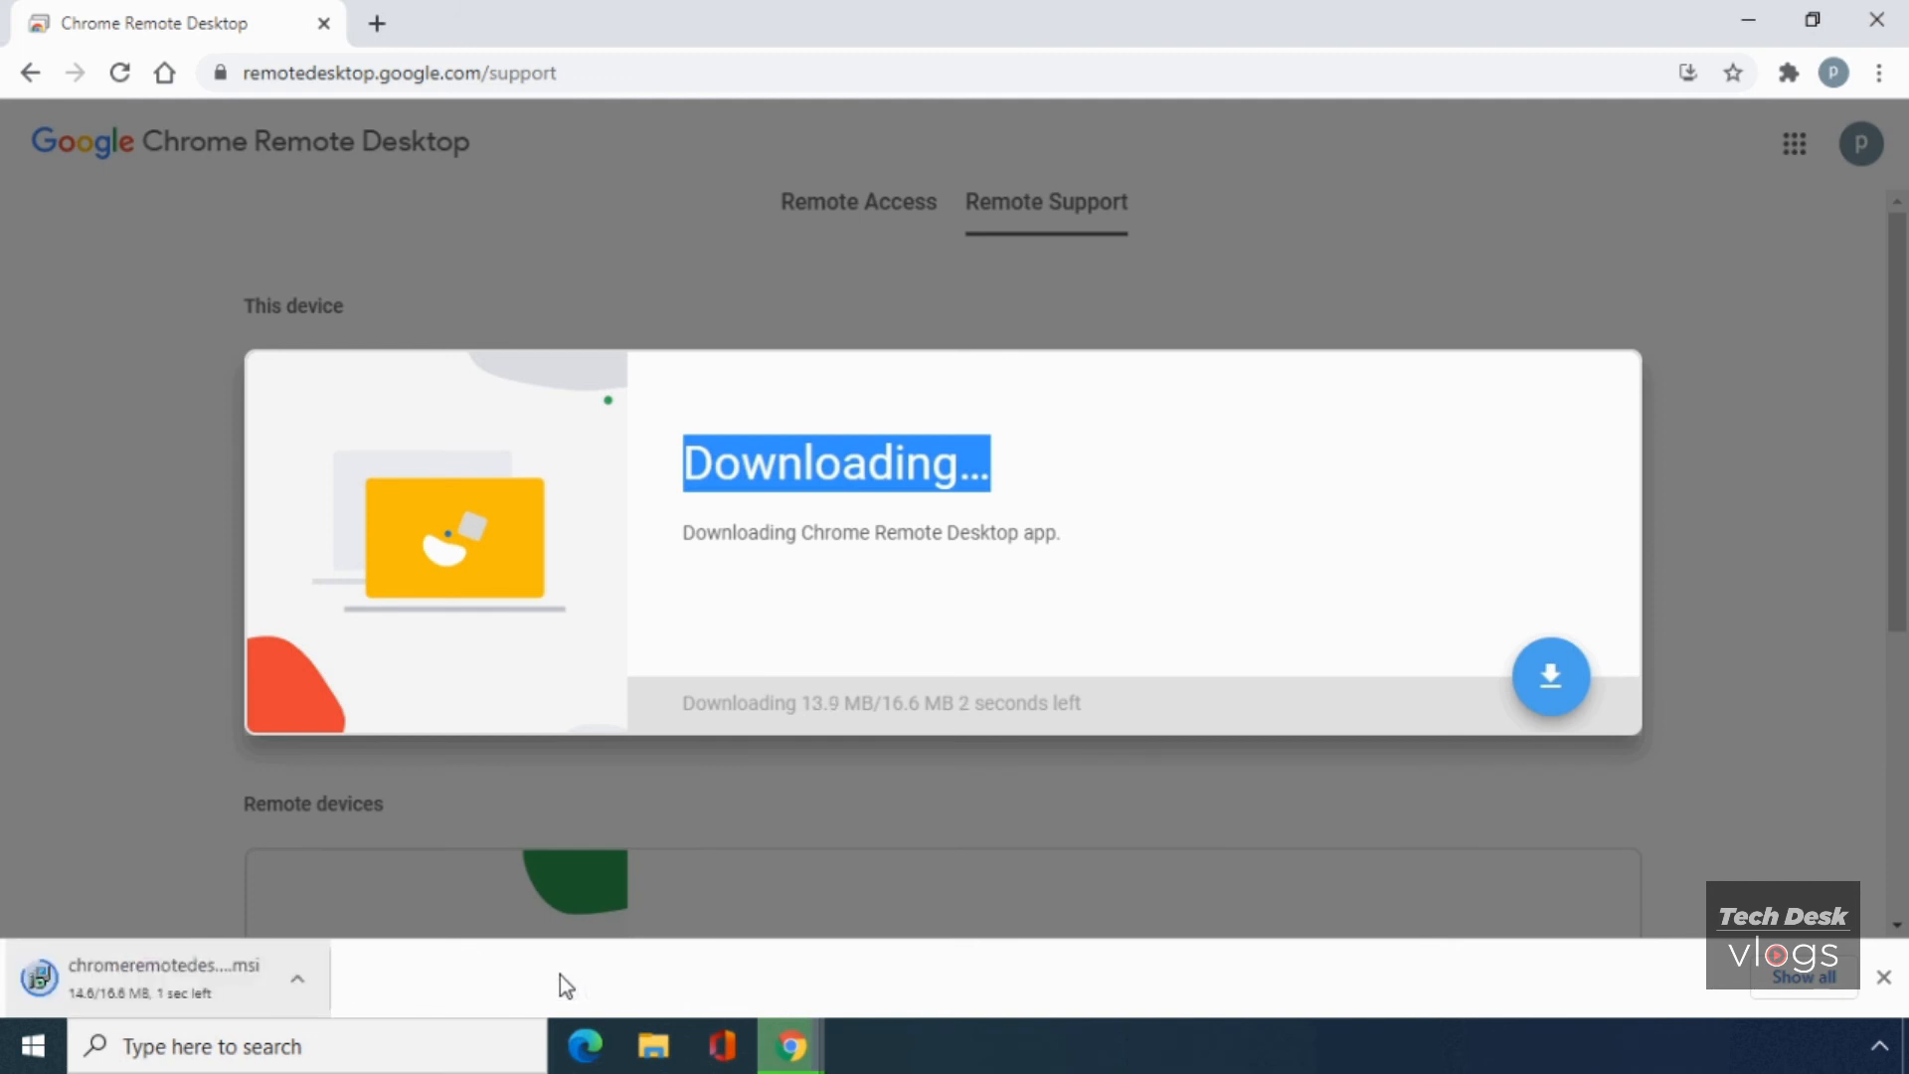
left_click(231, 987)
left_click(1451, 688)
left_click(1116, 261)
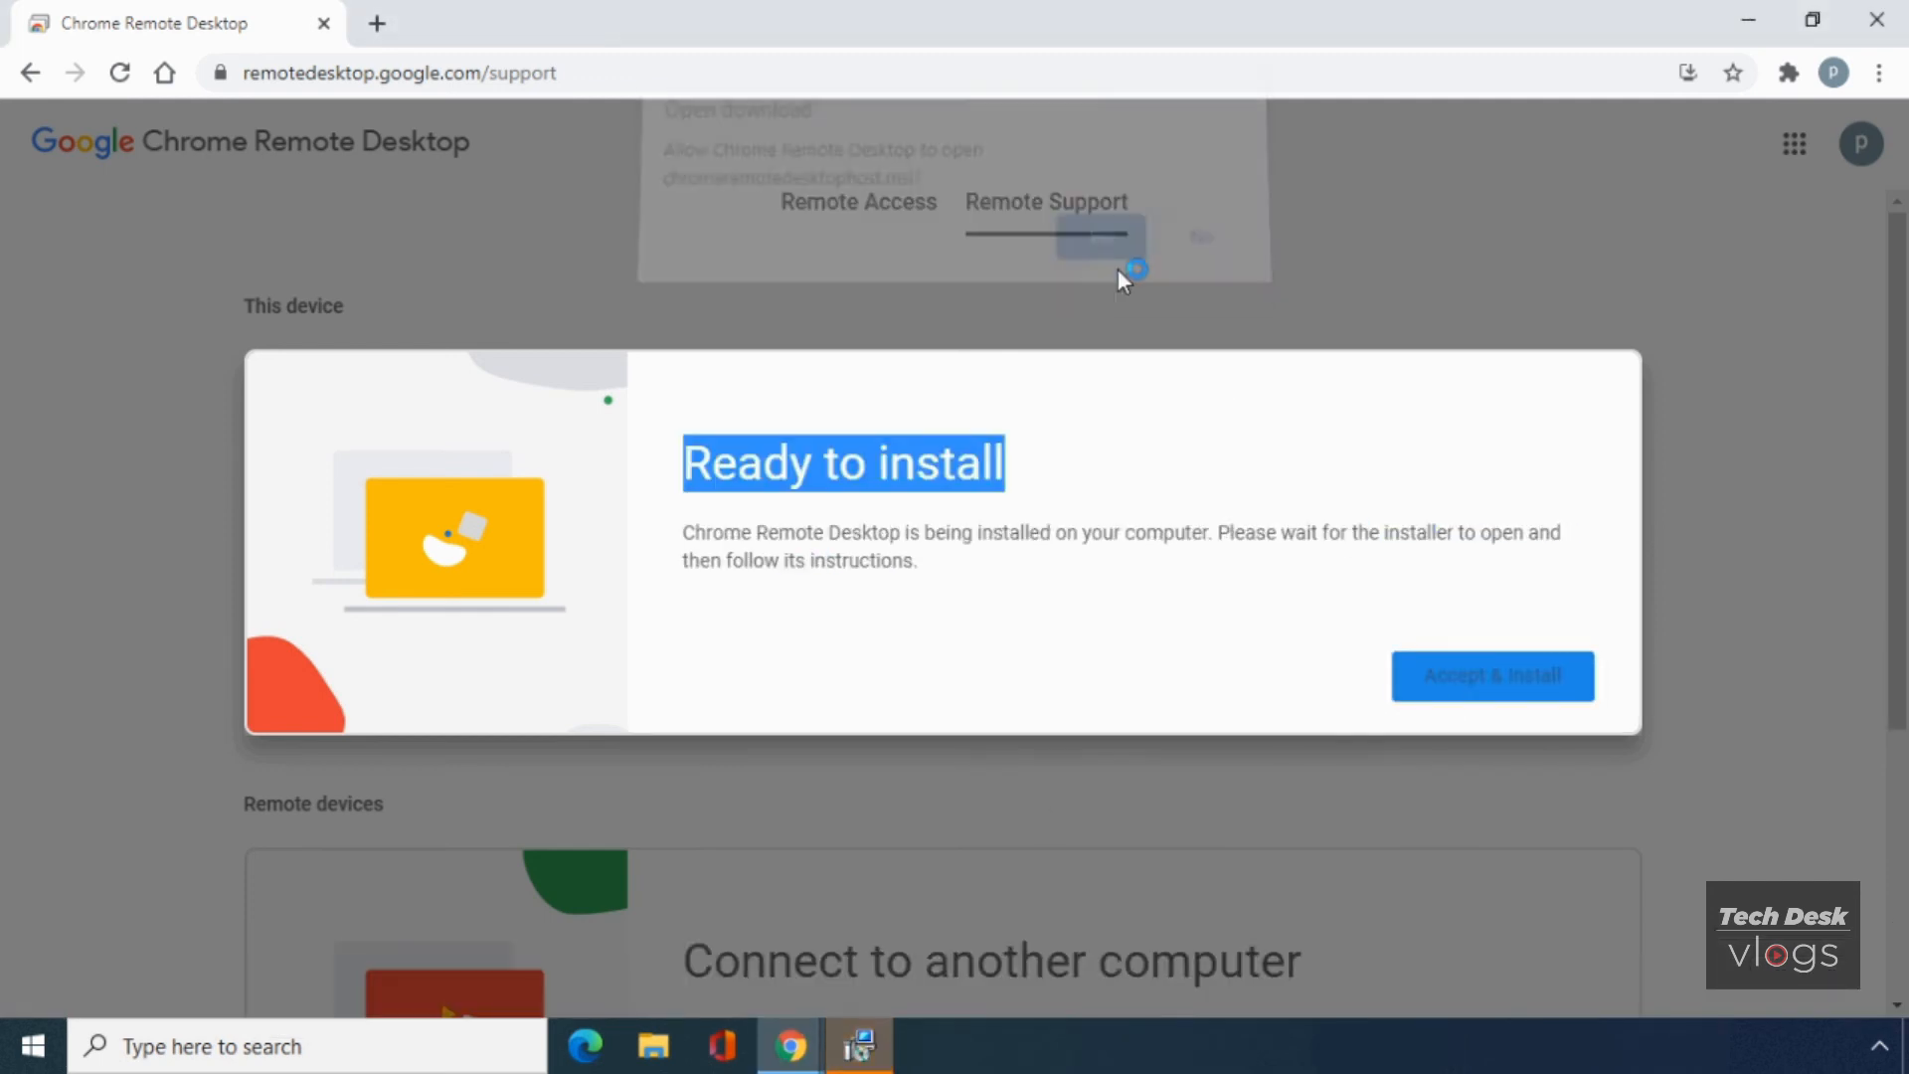
left_click(982, 571)
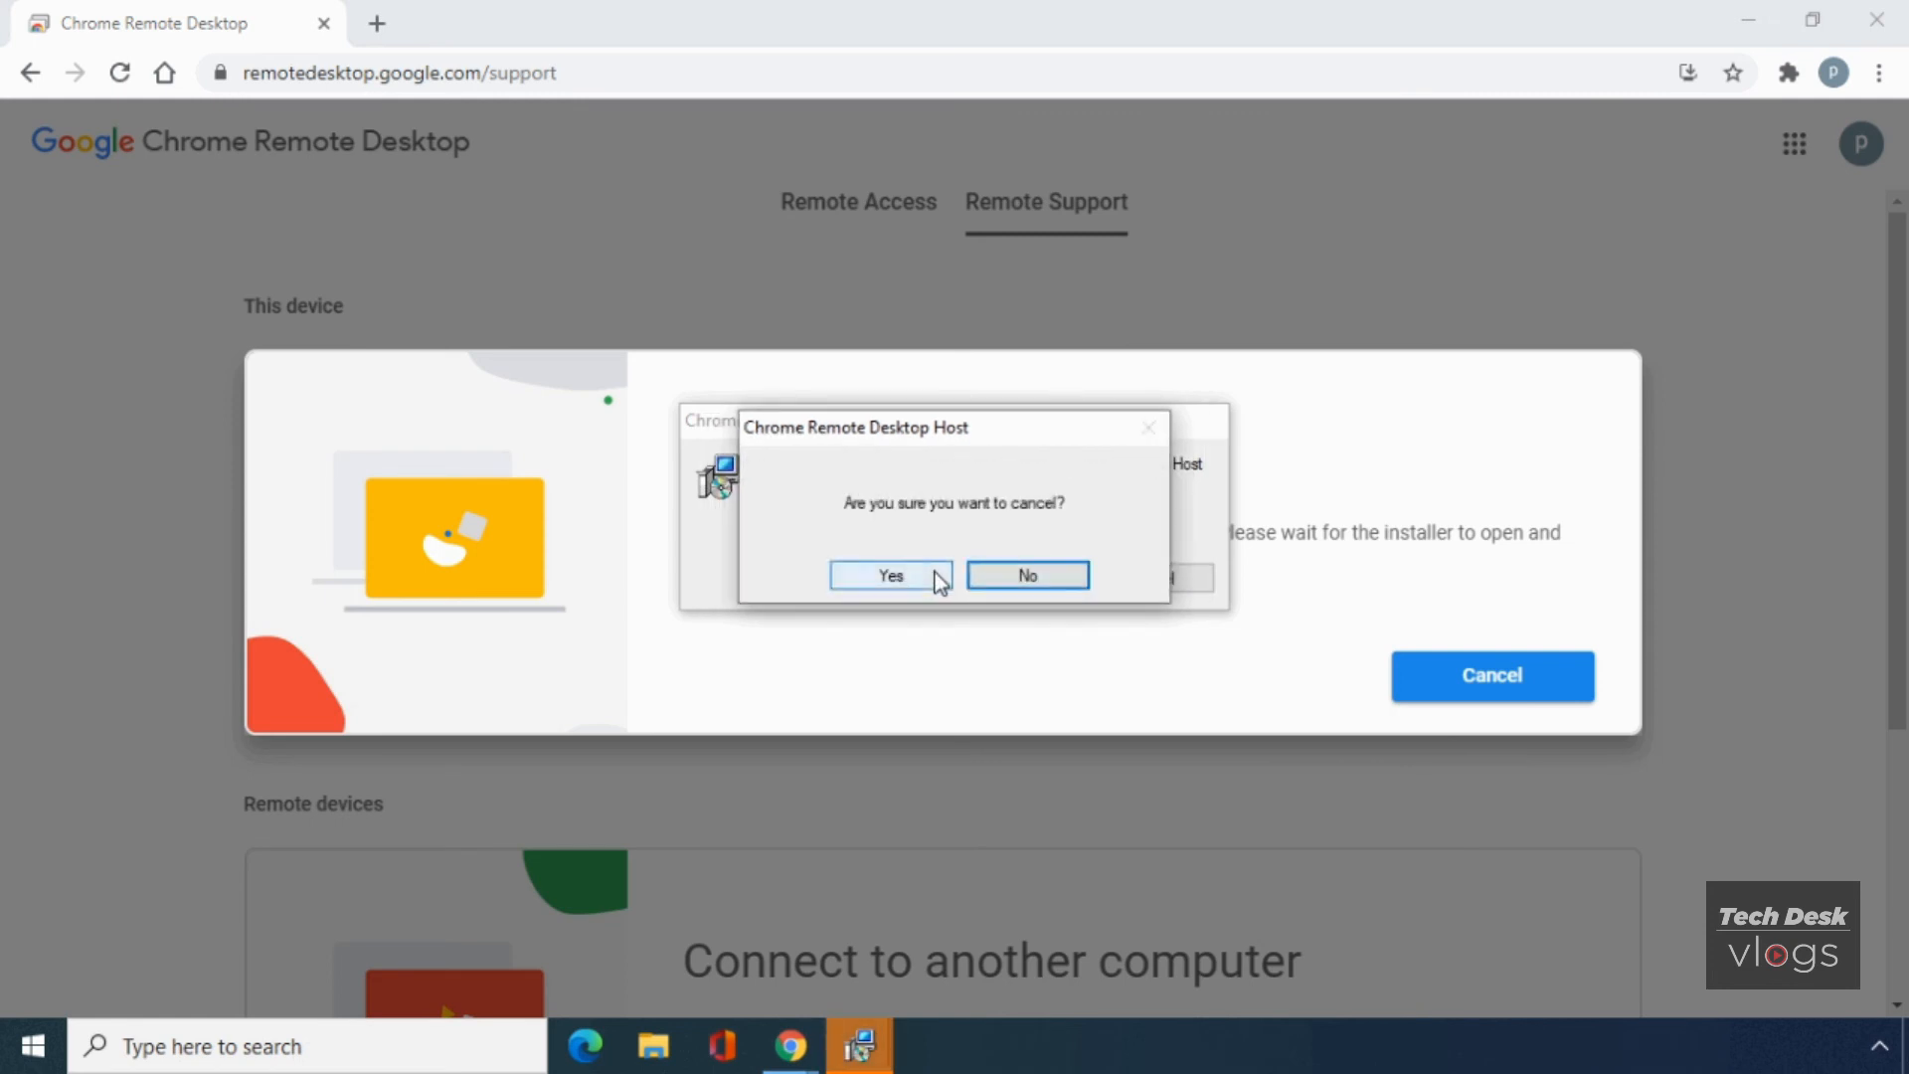
left_click(939, 582)
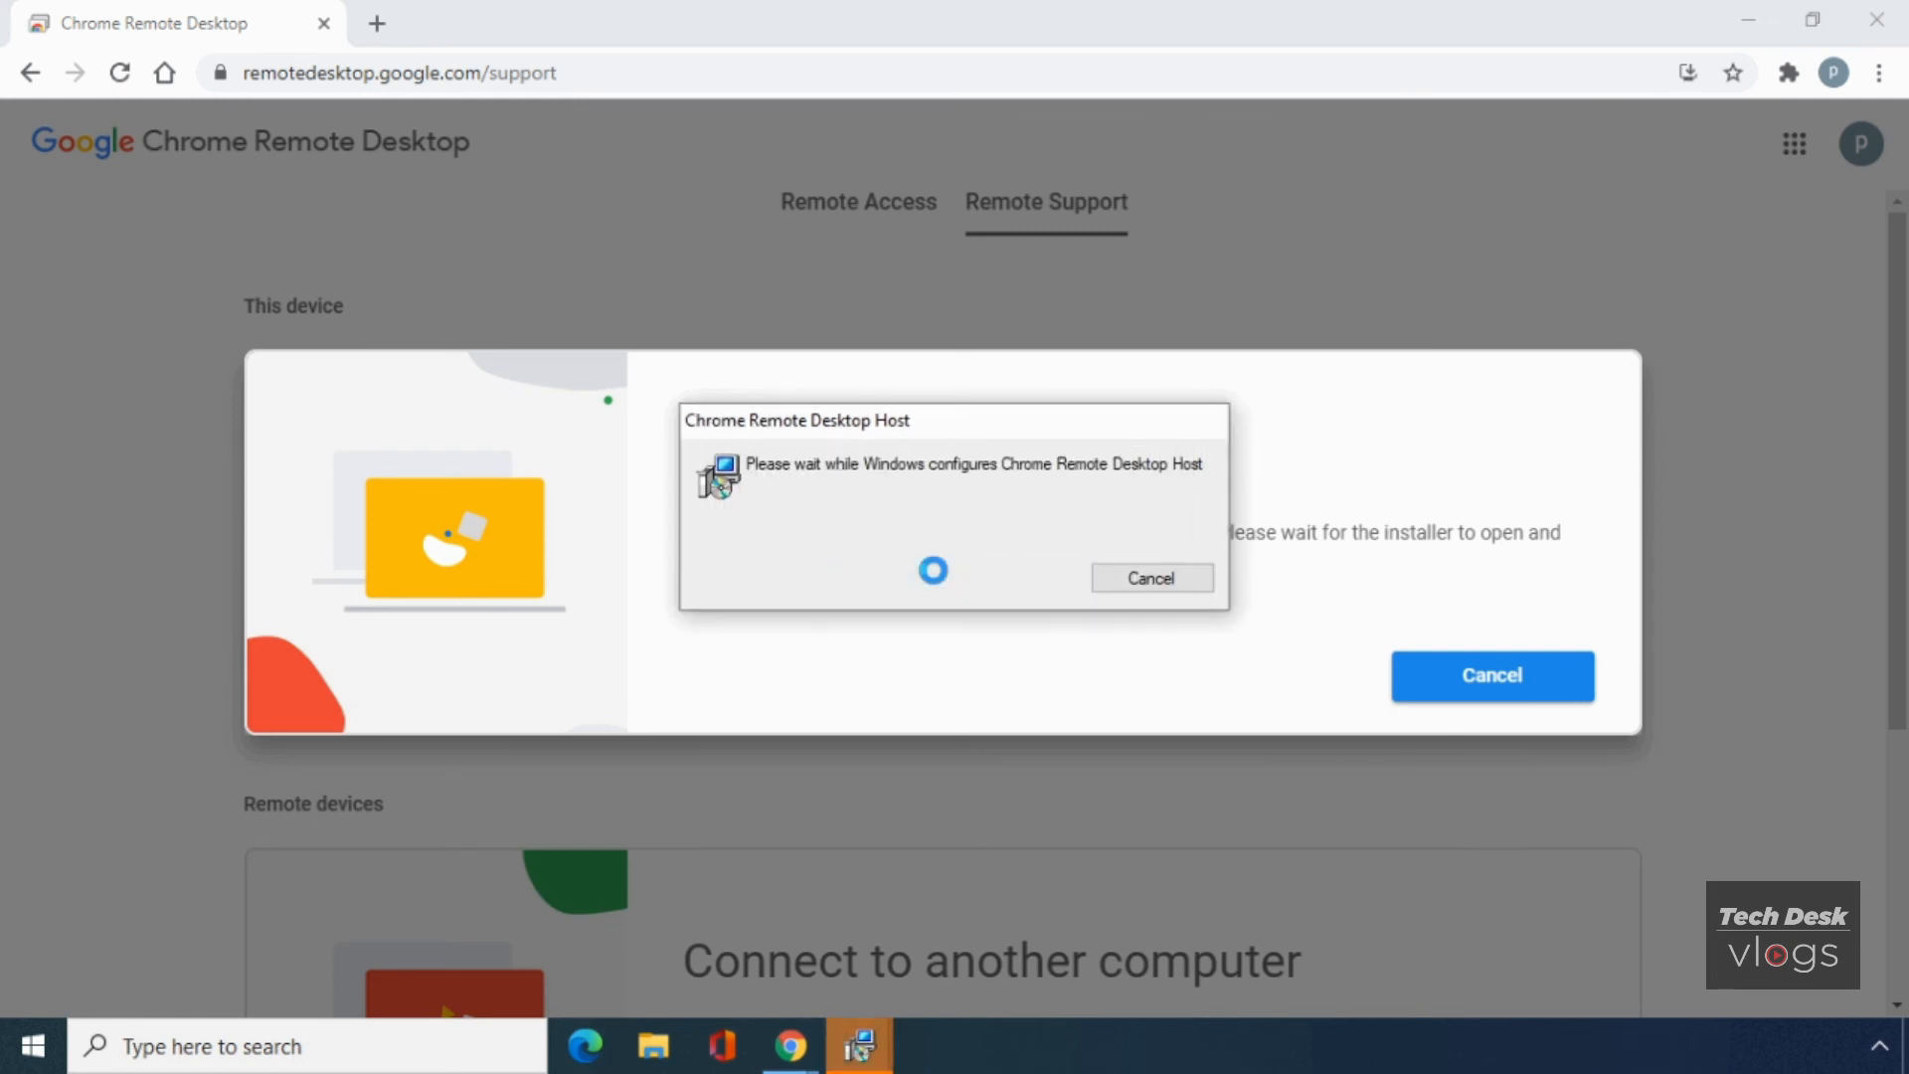
left_click(884, 1024)
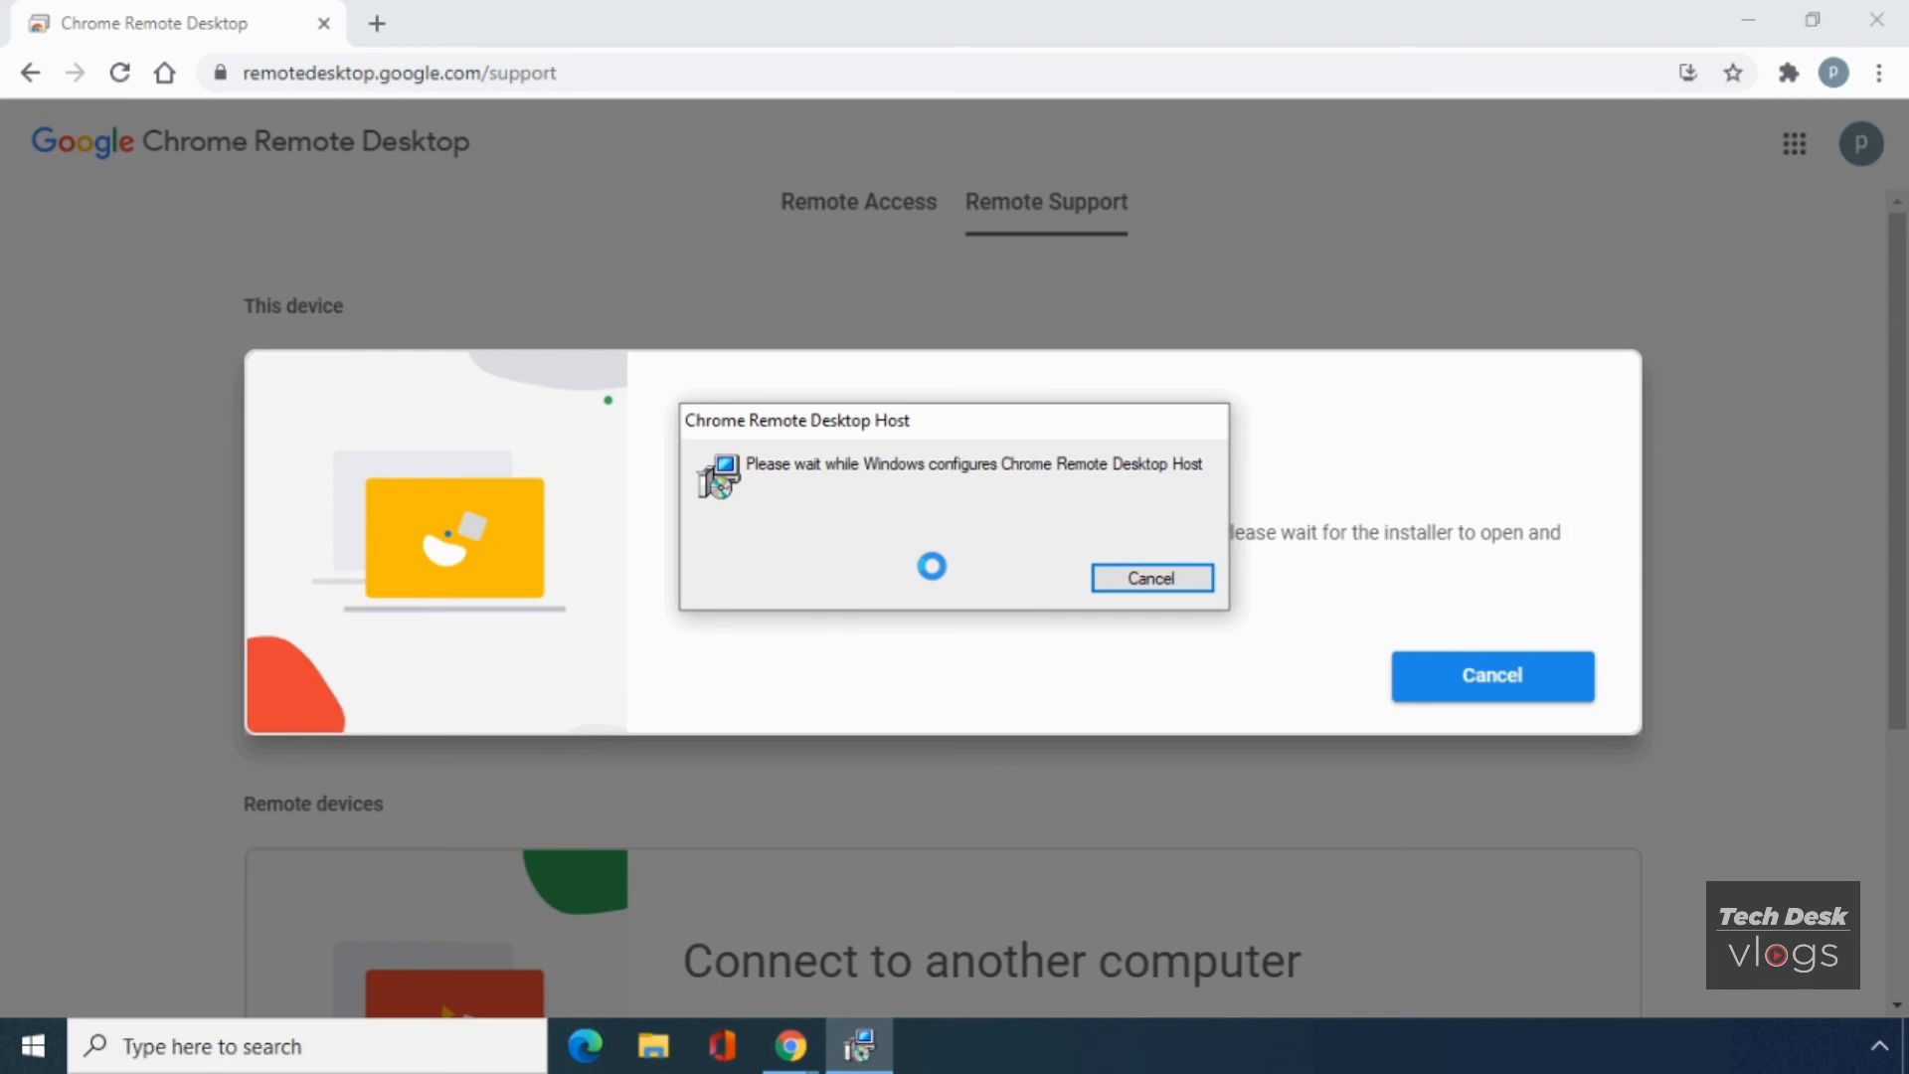
left_click(892, 680)
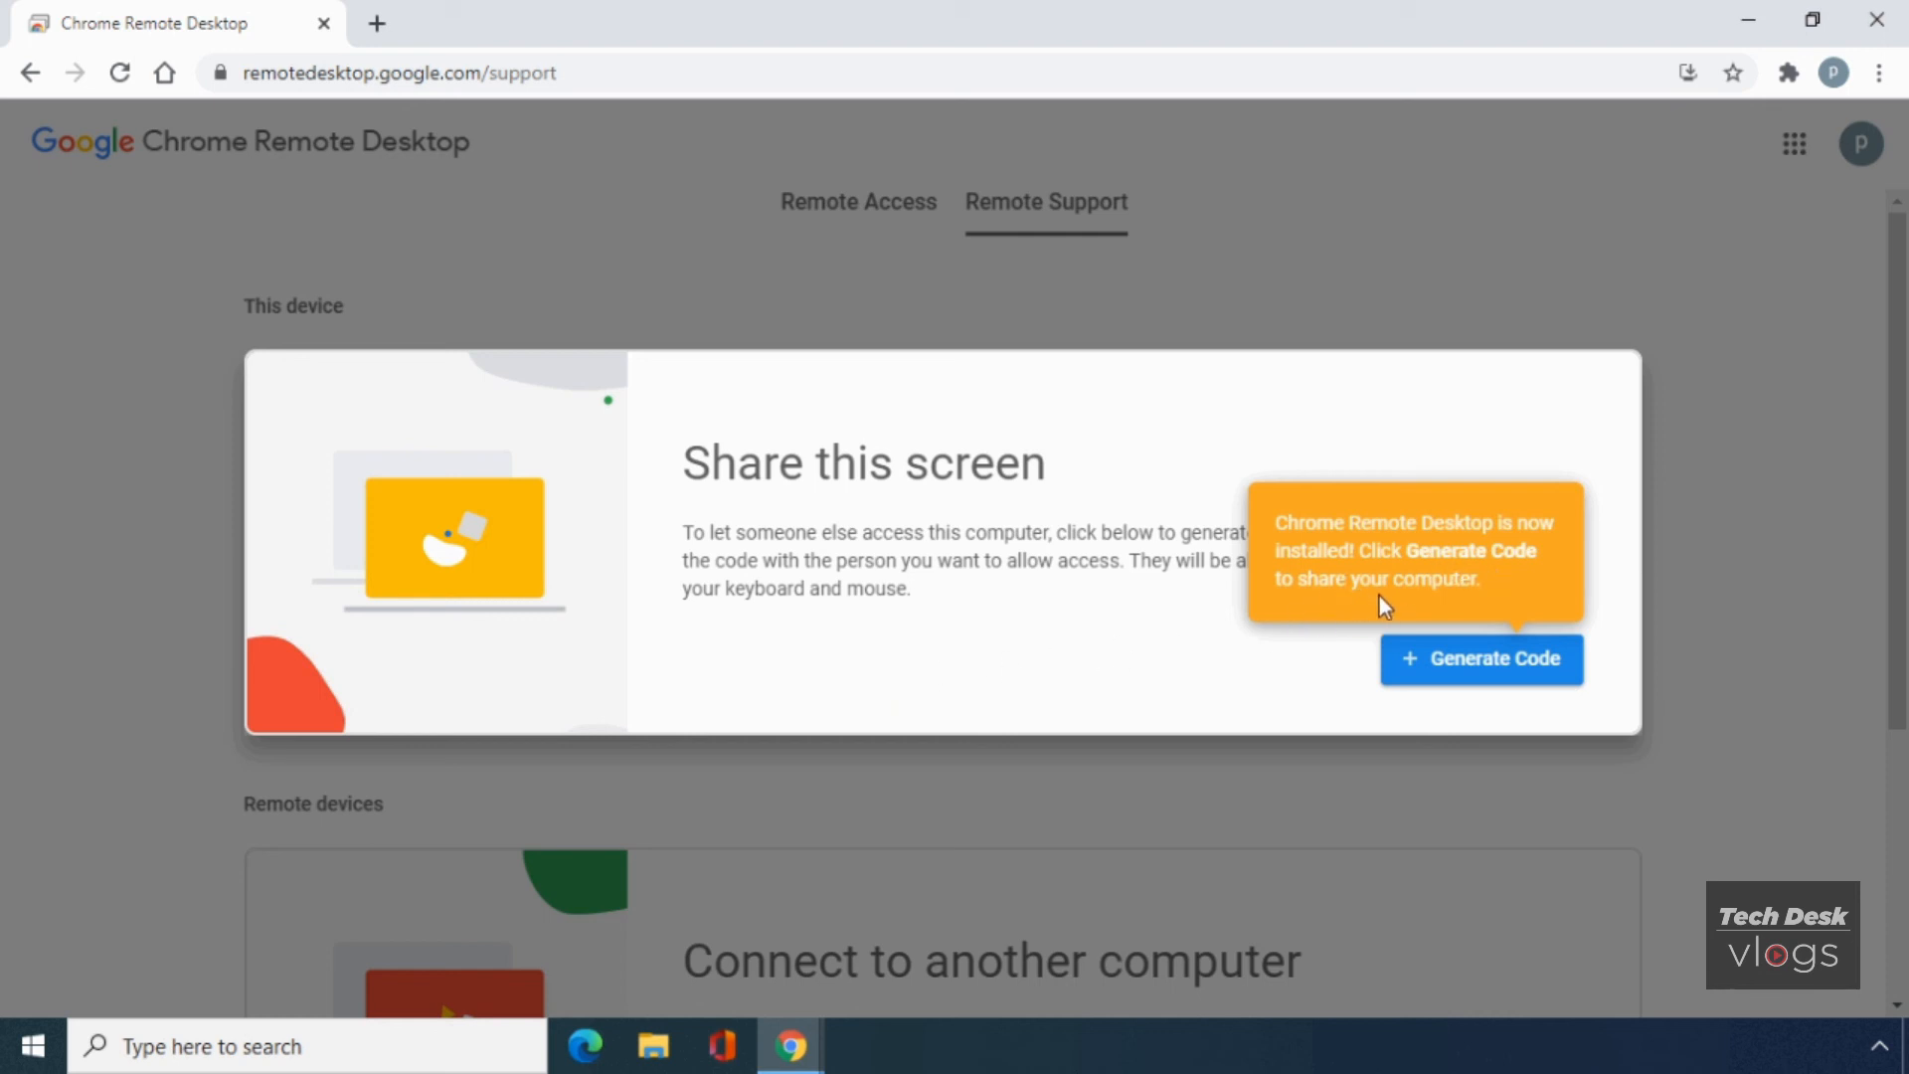
- Generate a one-time access code under Share this screen so TDVLOGSPC1 shows Online
left_click(1458, 659)
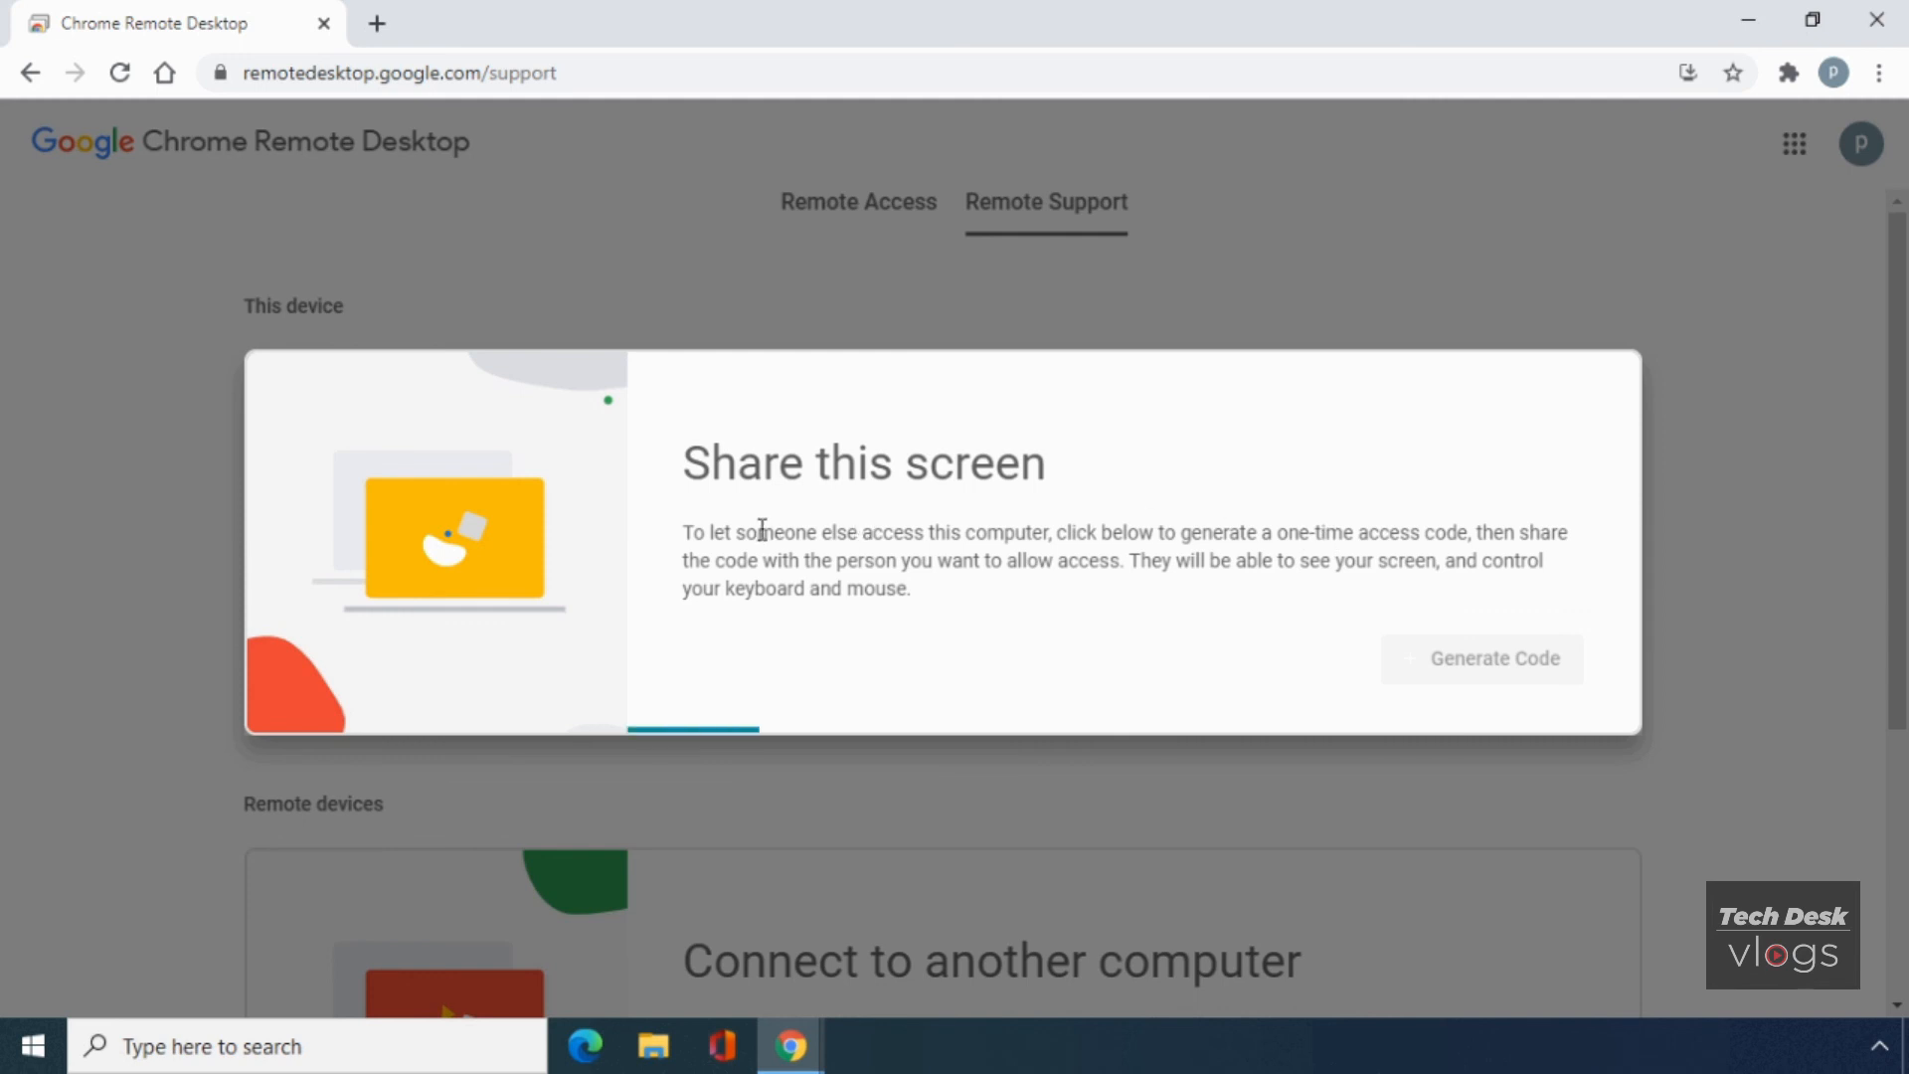
left_click_drag(686, 532, 917, 609)
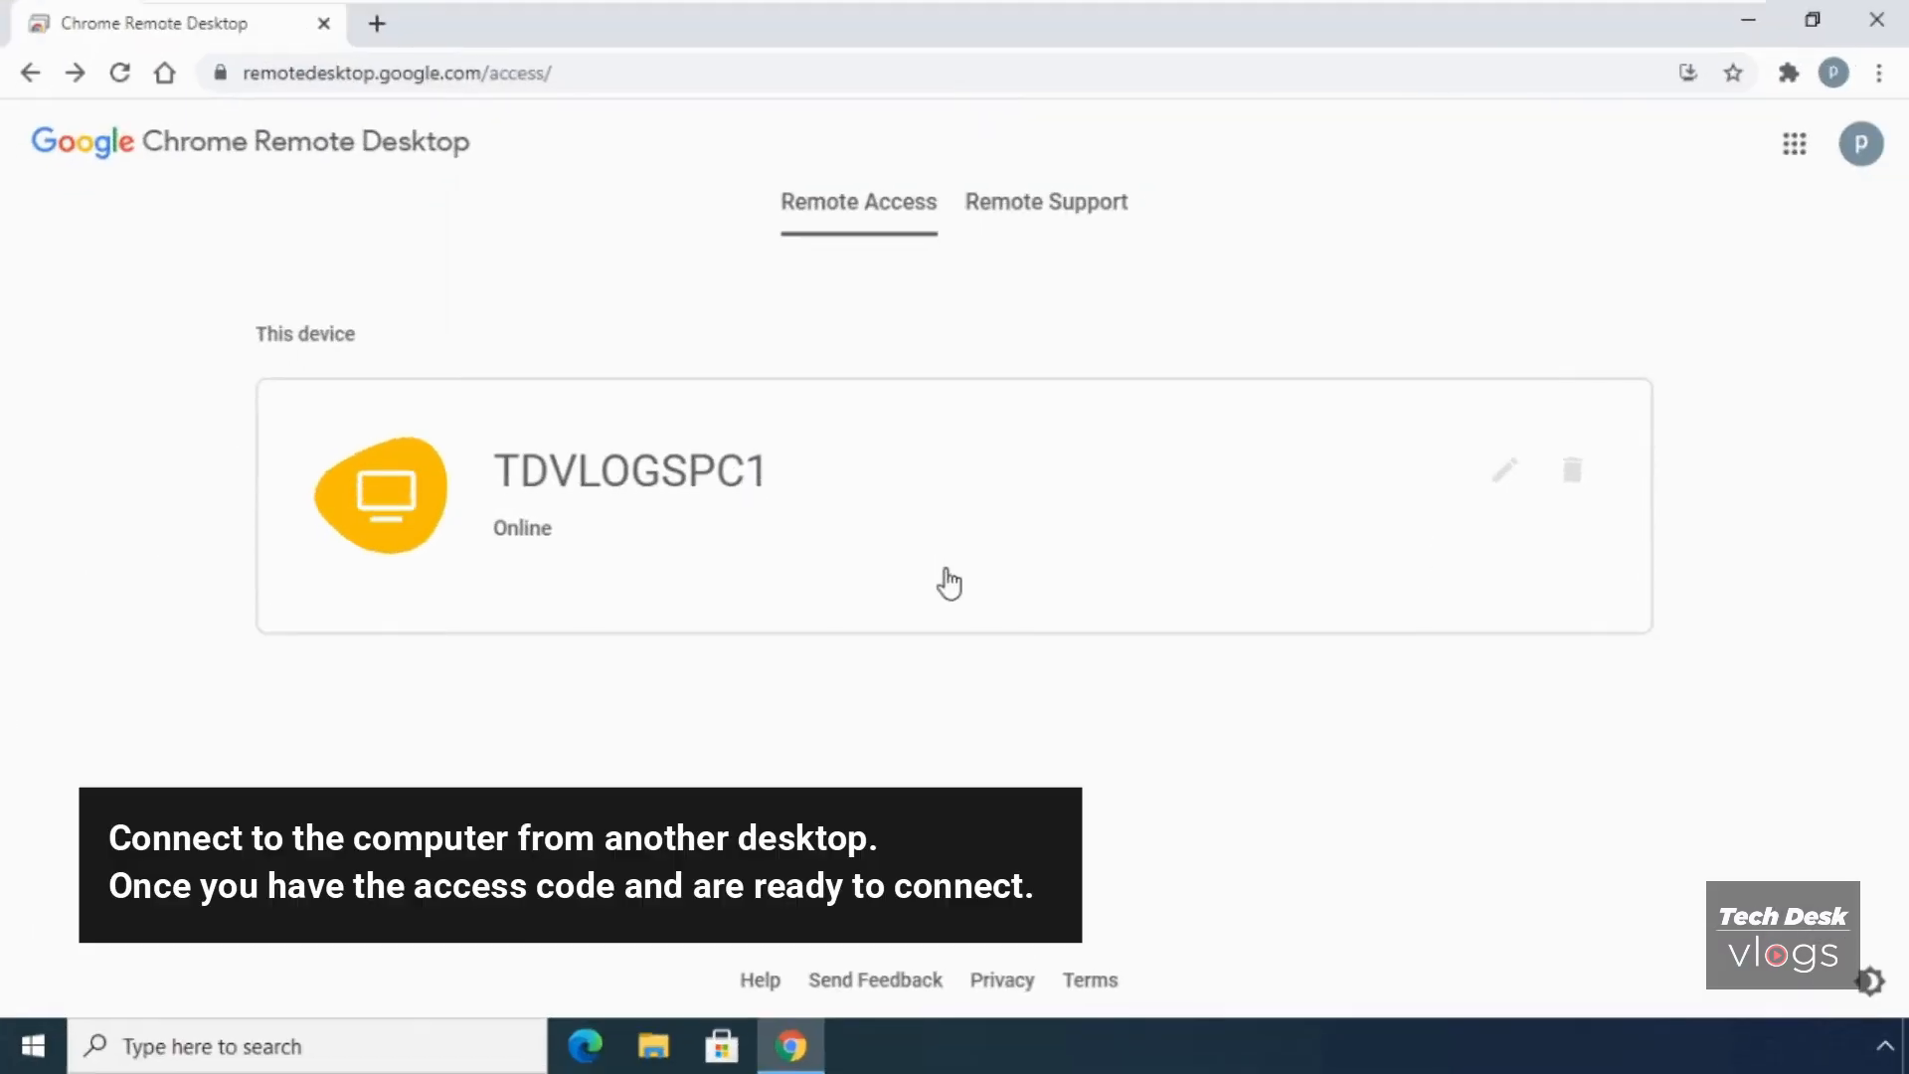
- Select the Access code field on Remote Support, then minimize Chrome to the desktop
left_click(1058, 209)
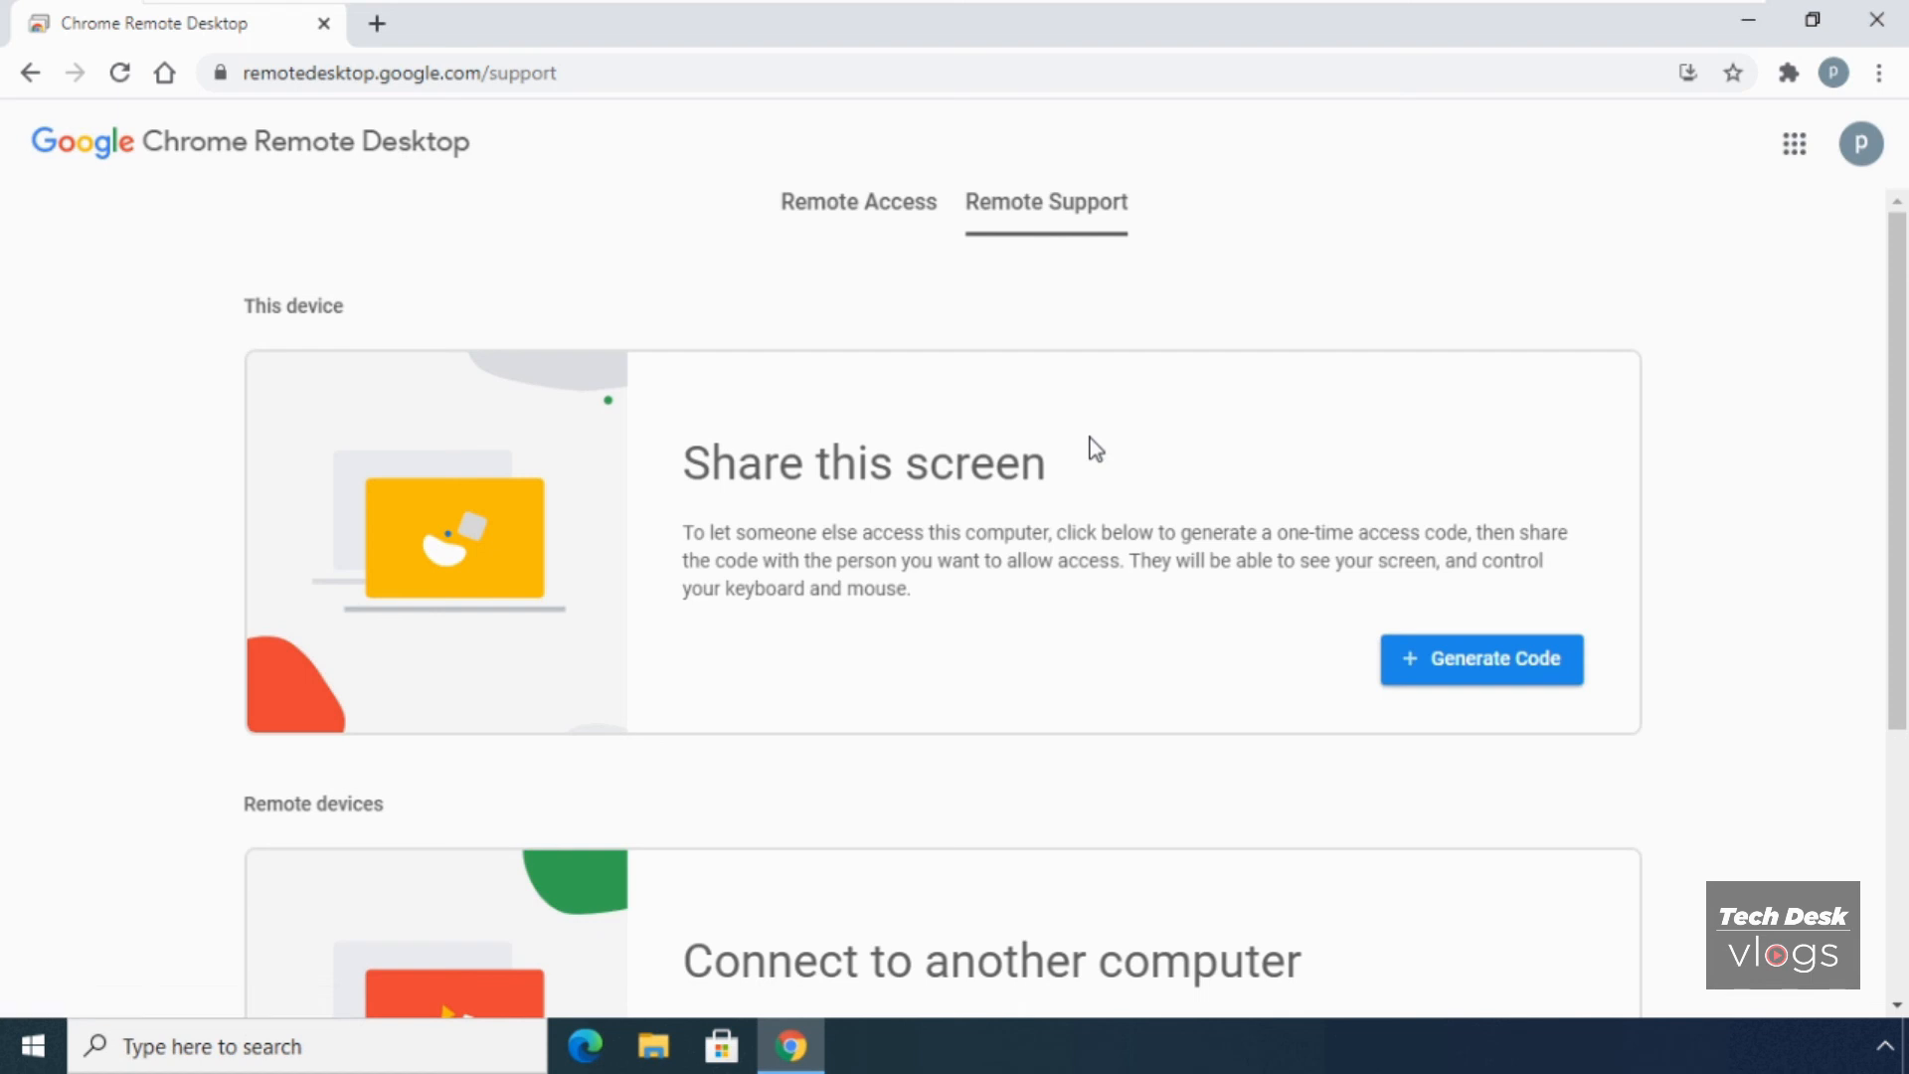
scroll(1095, 450, "down", 1)
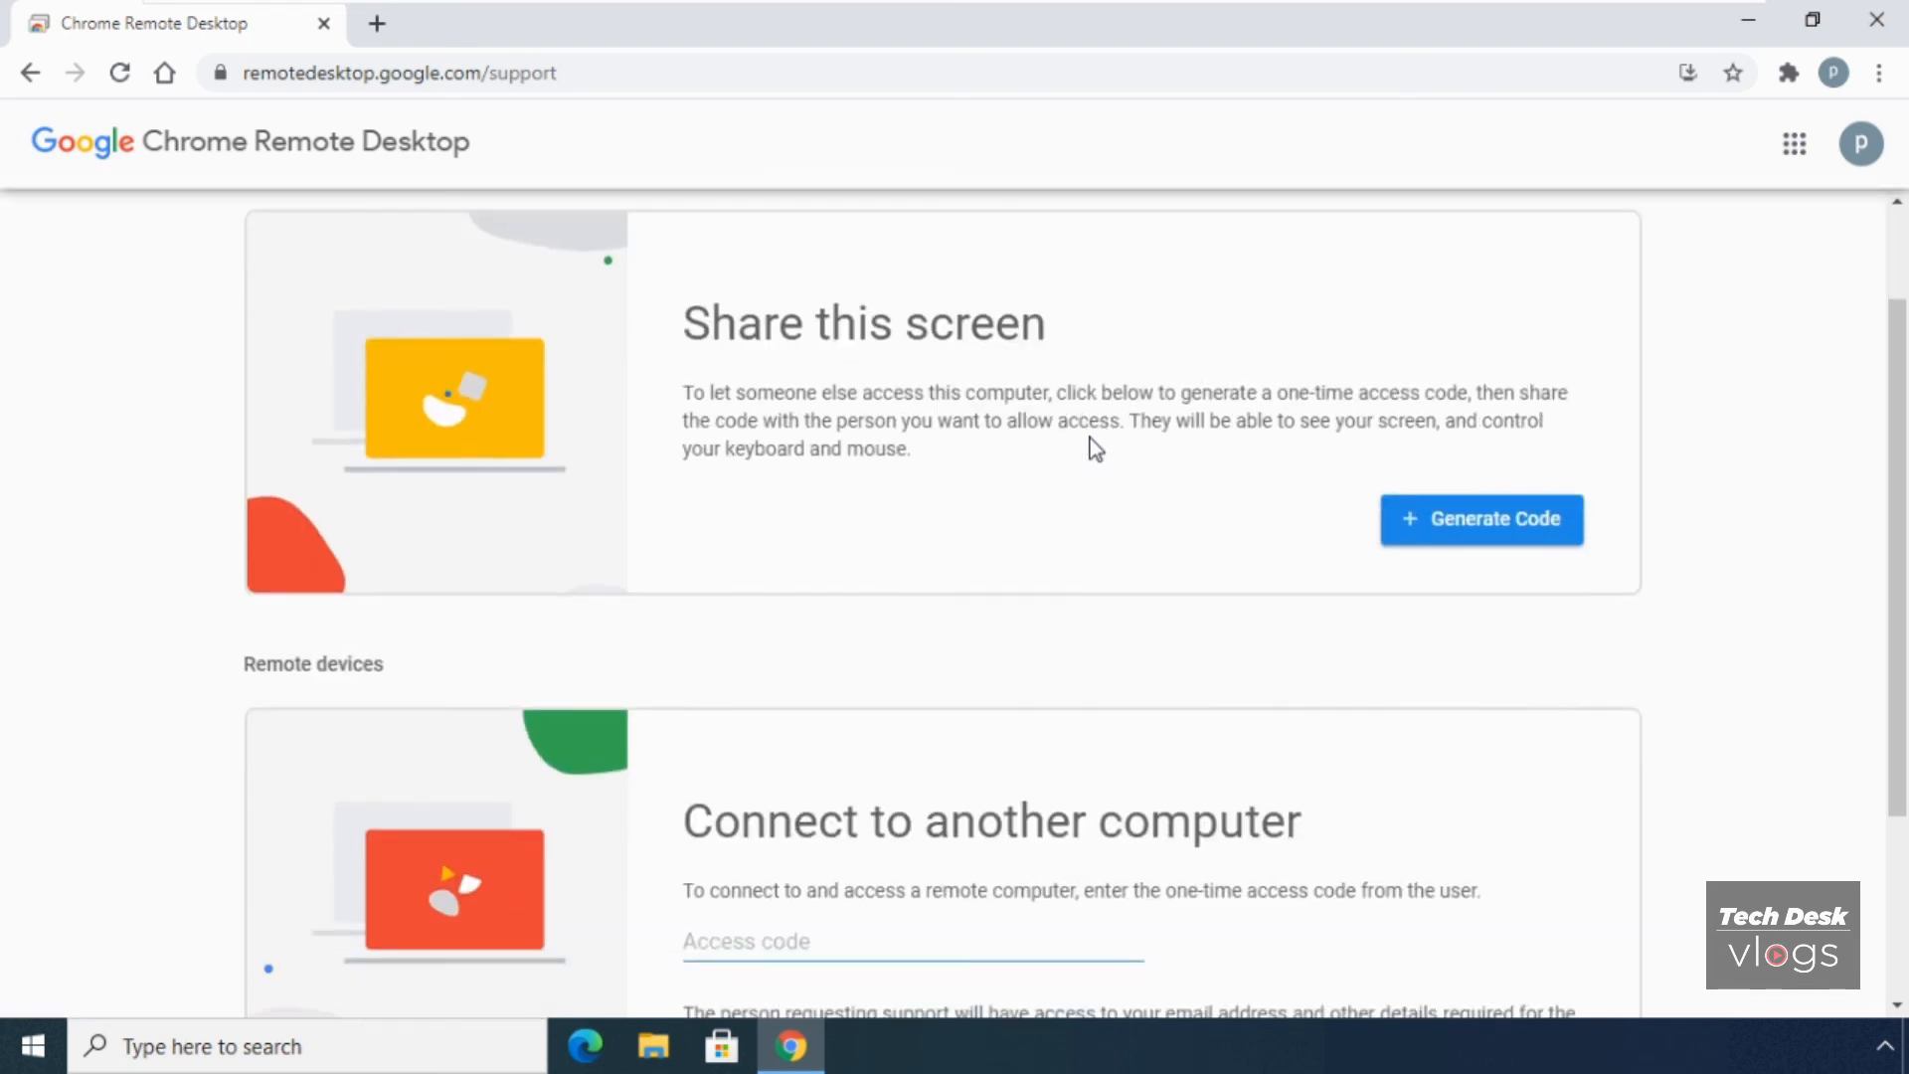
scroll(1095, 449, "down", 2)
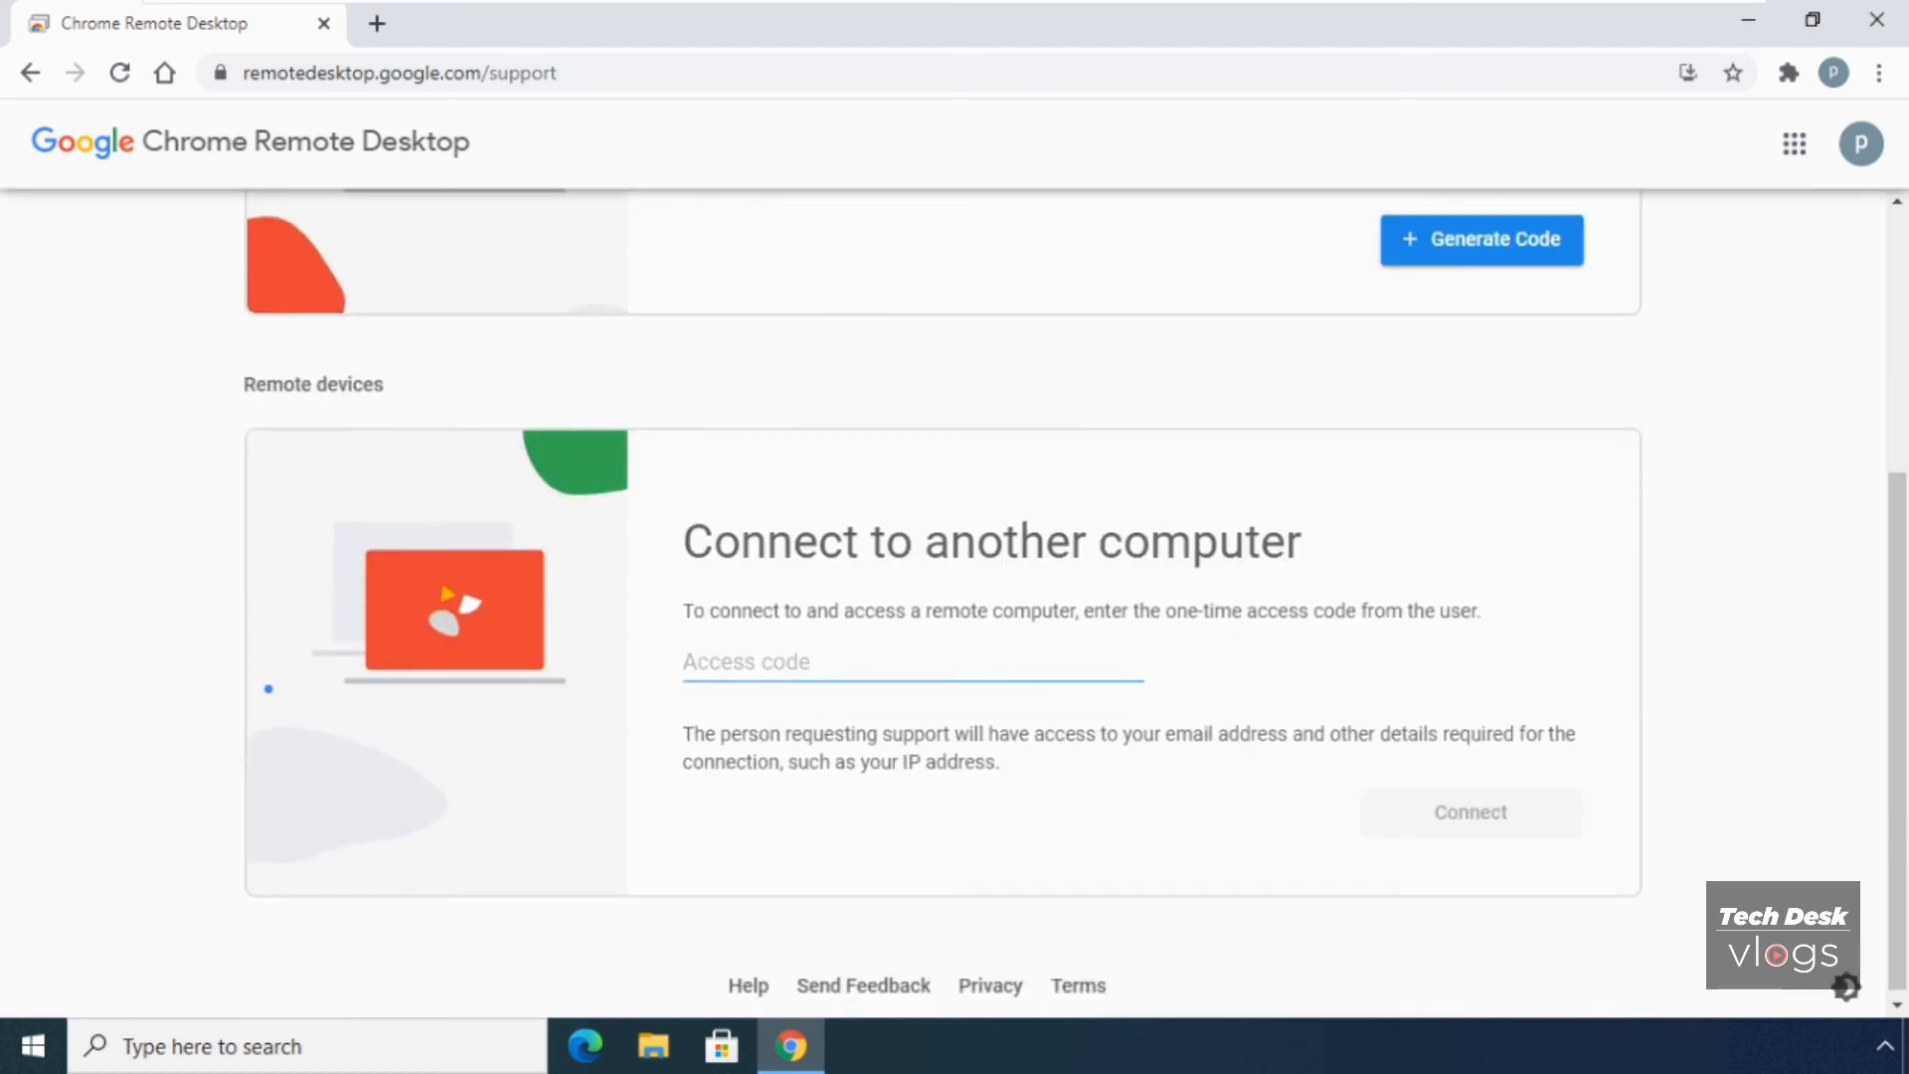
scroll(1095, 450, "down", 1)
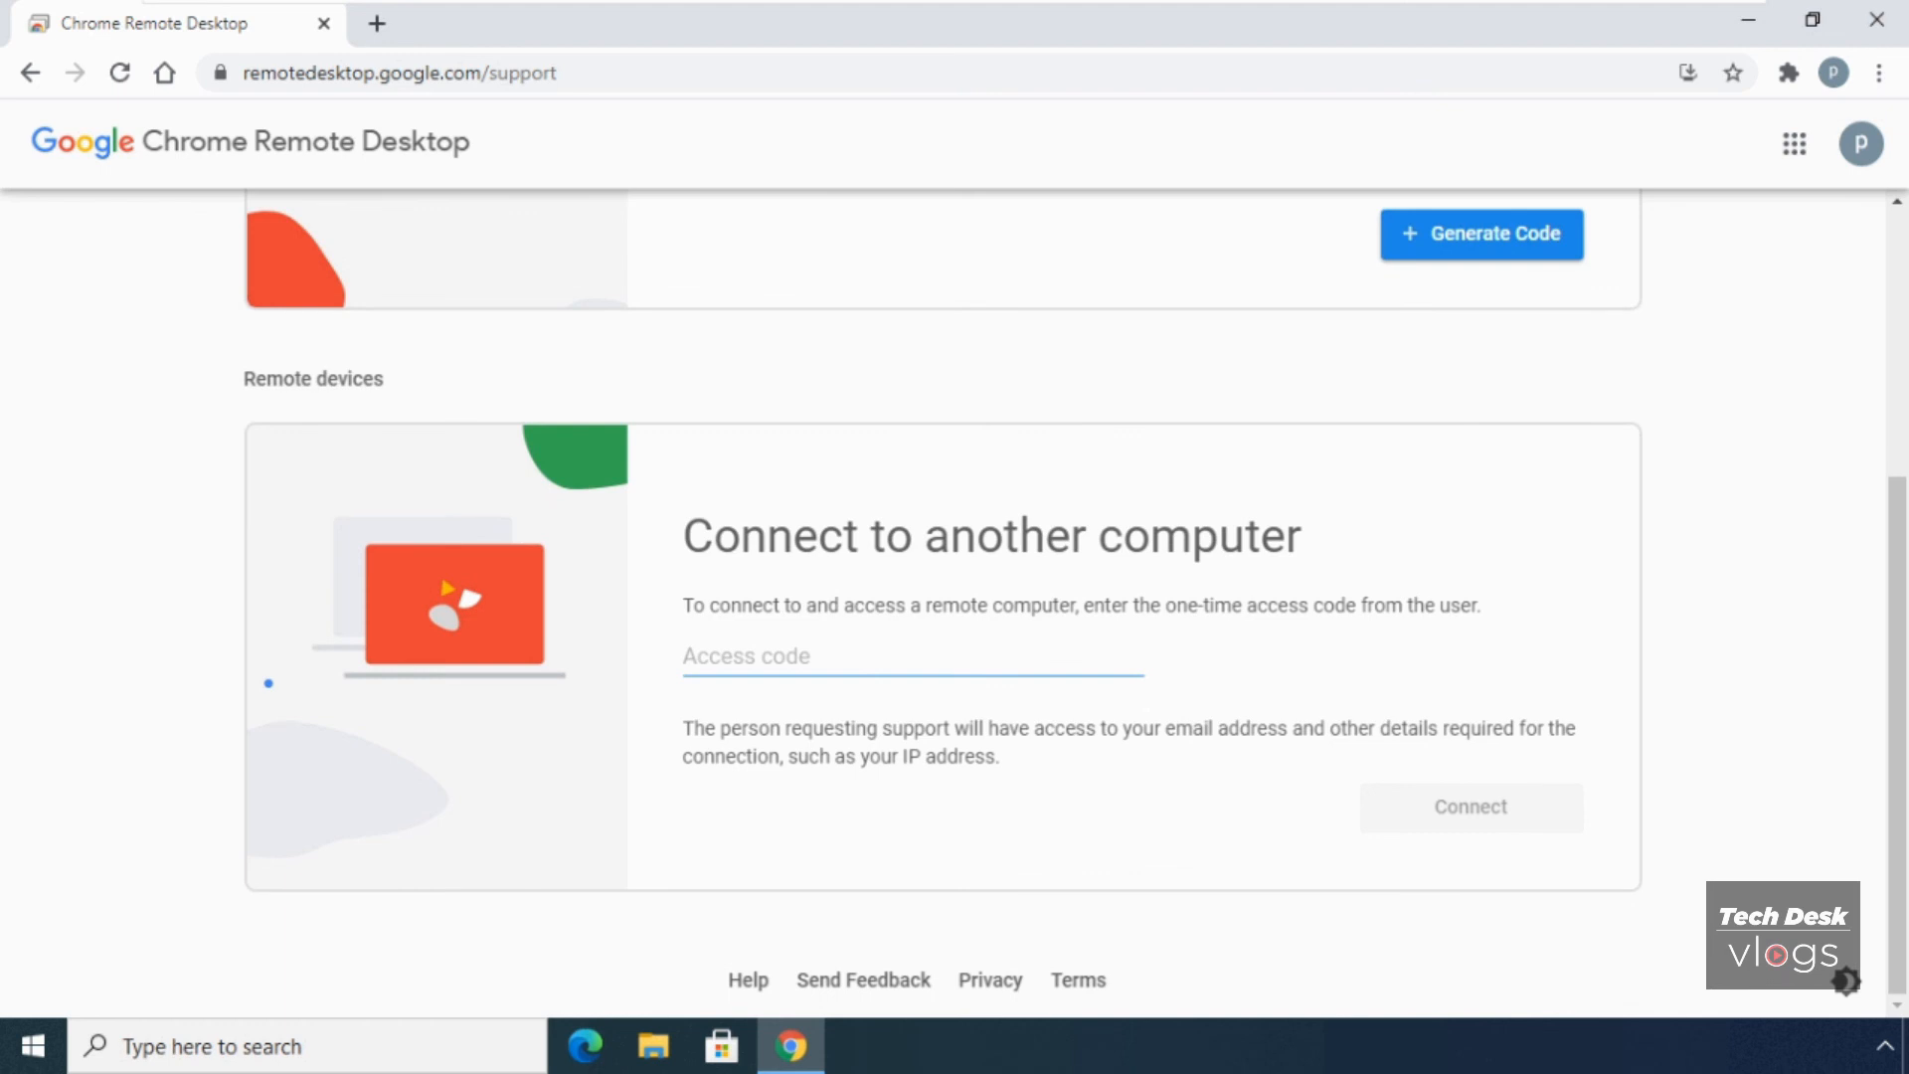
left_click(913, 657)
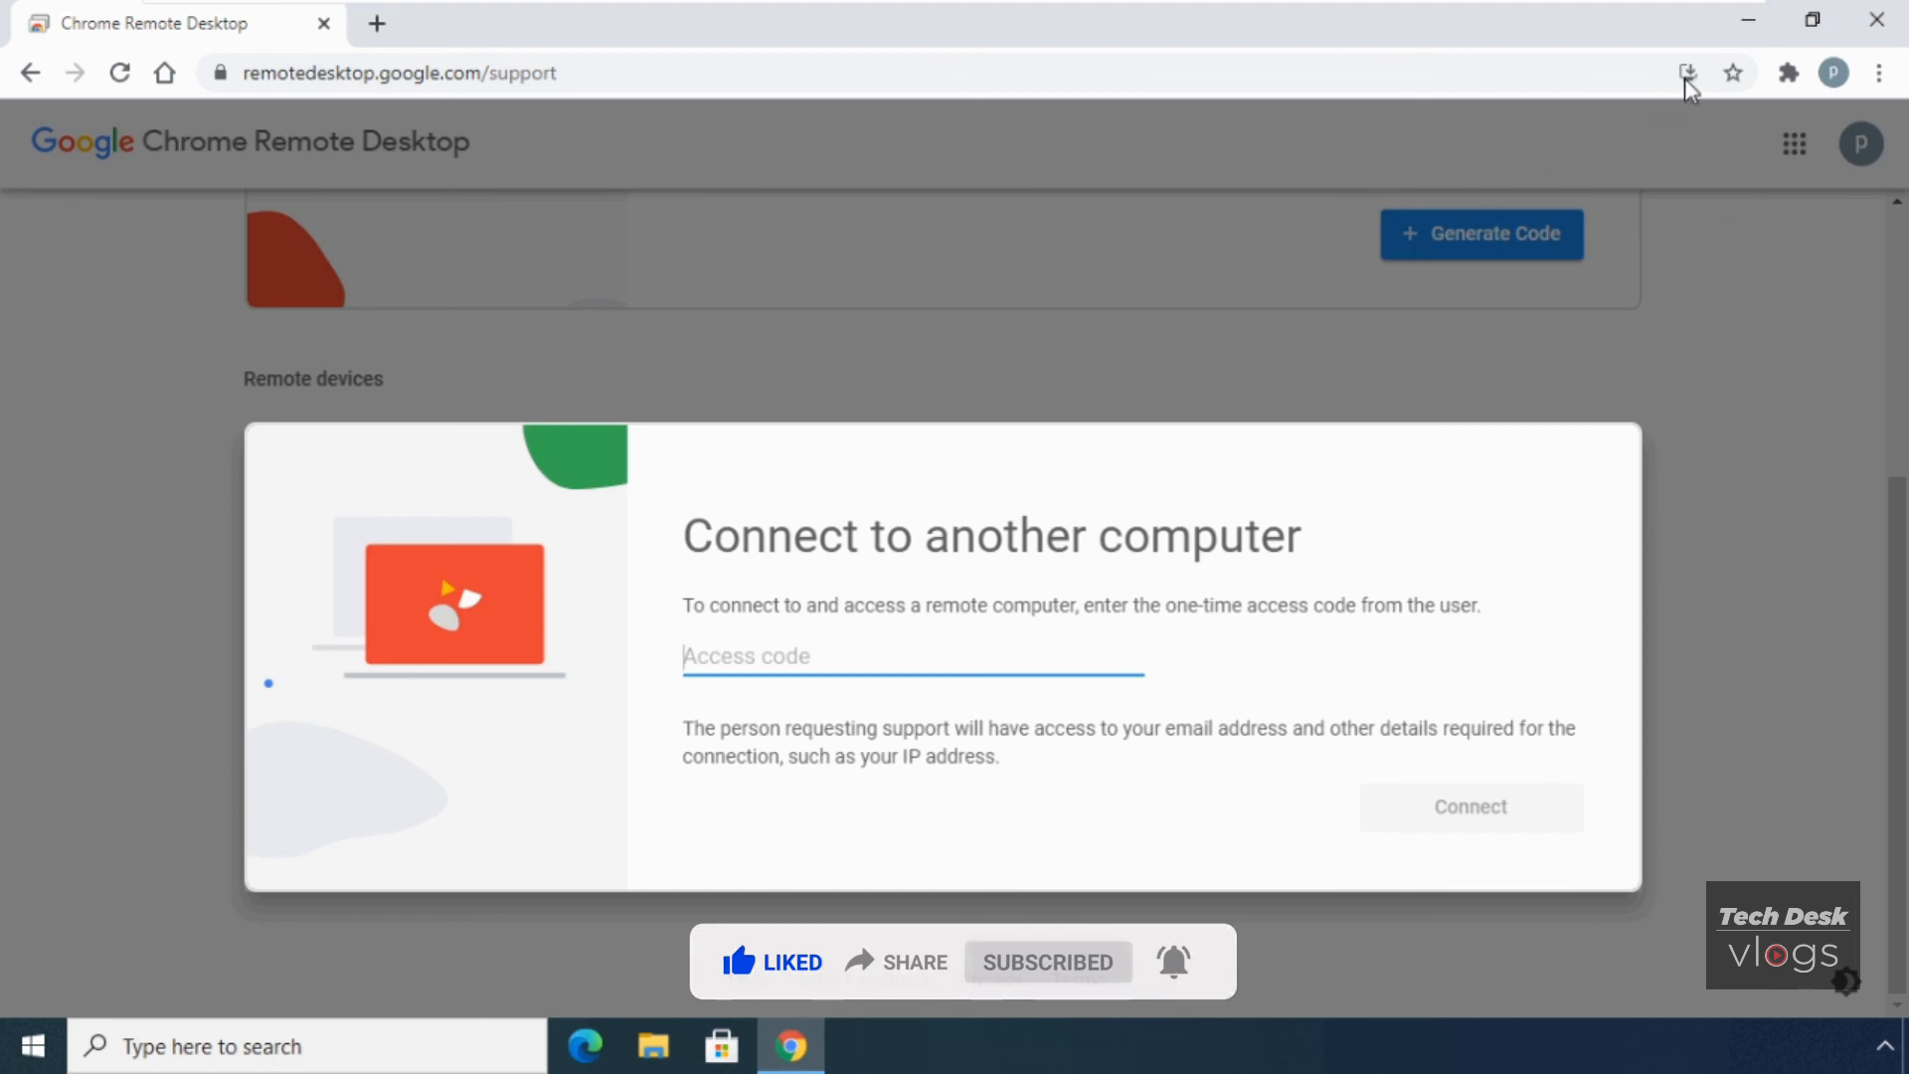
left_click(1748, 22)
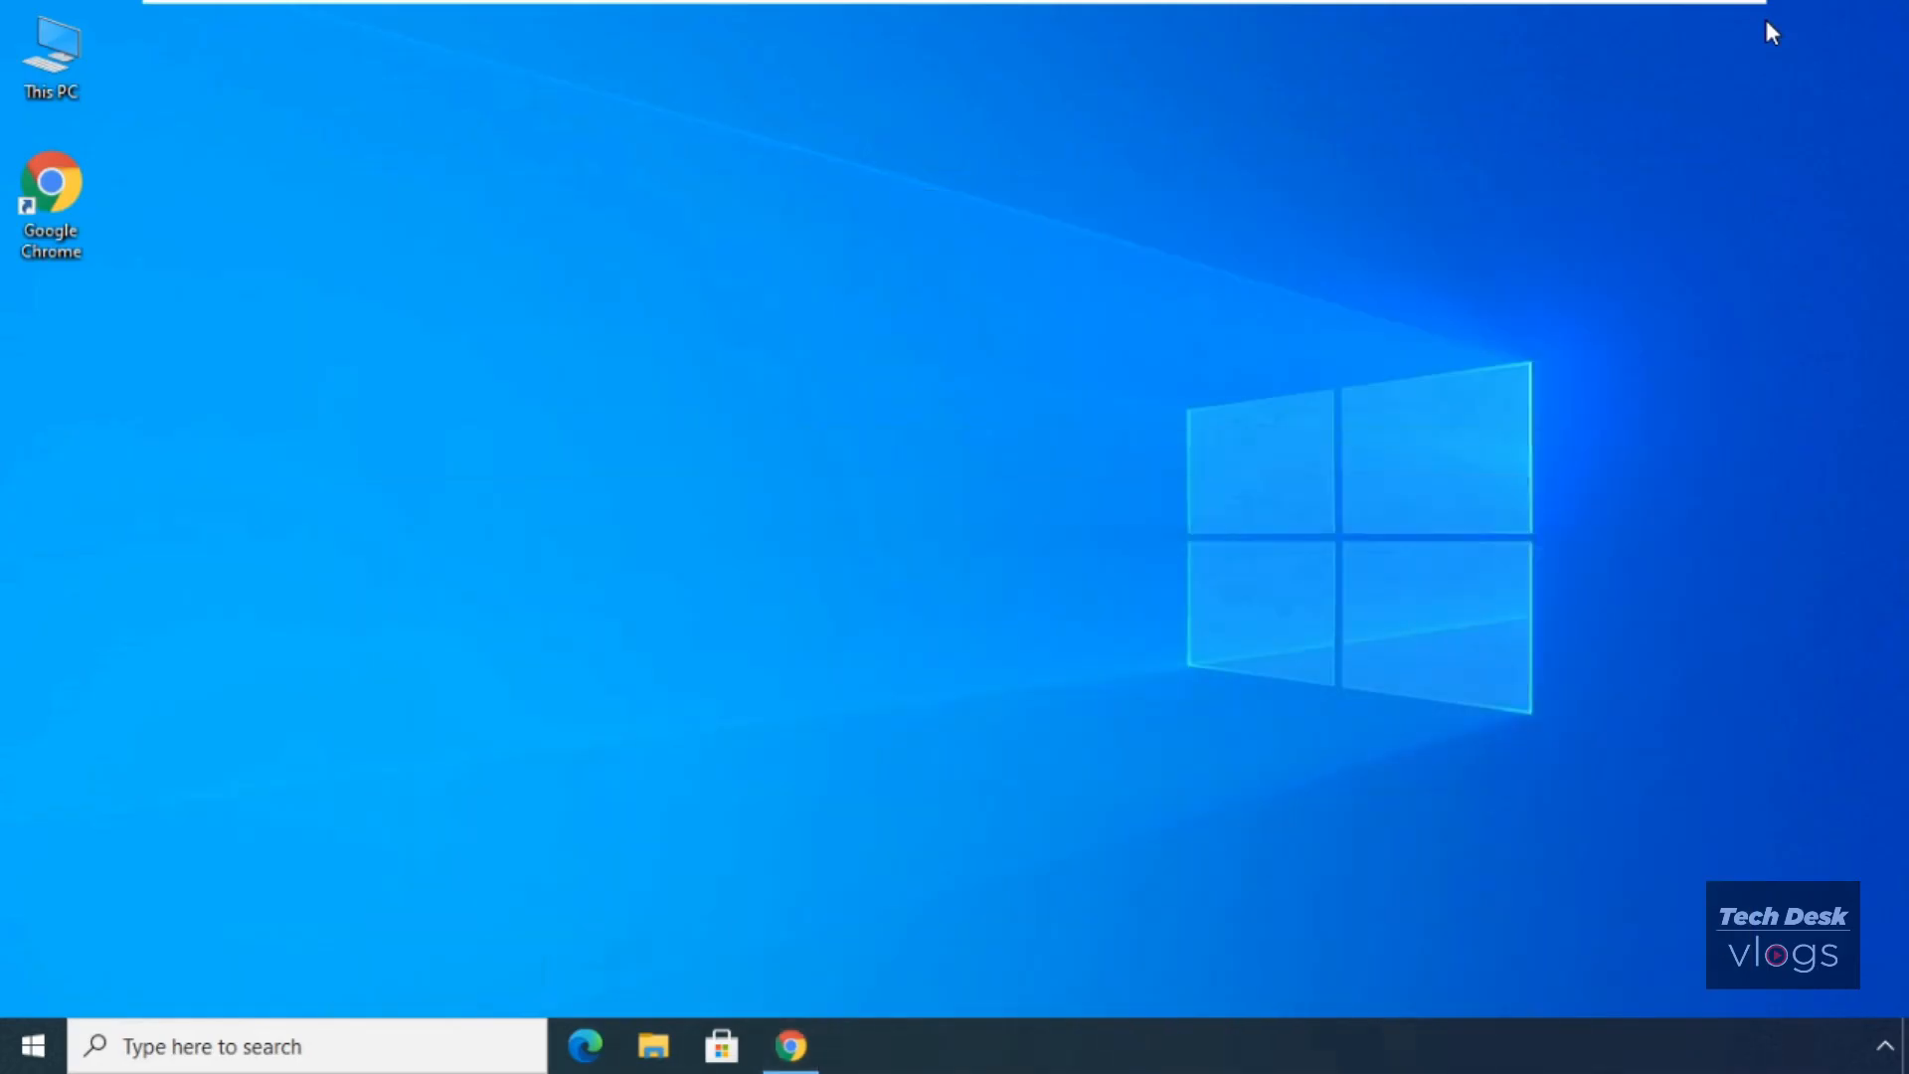